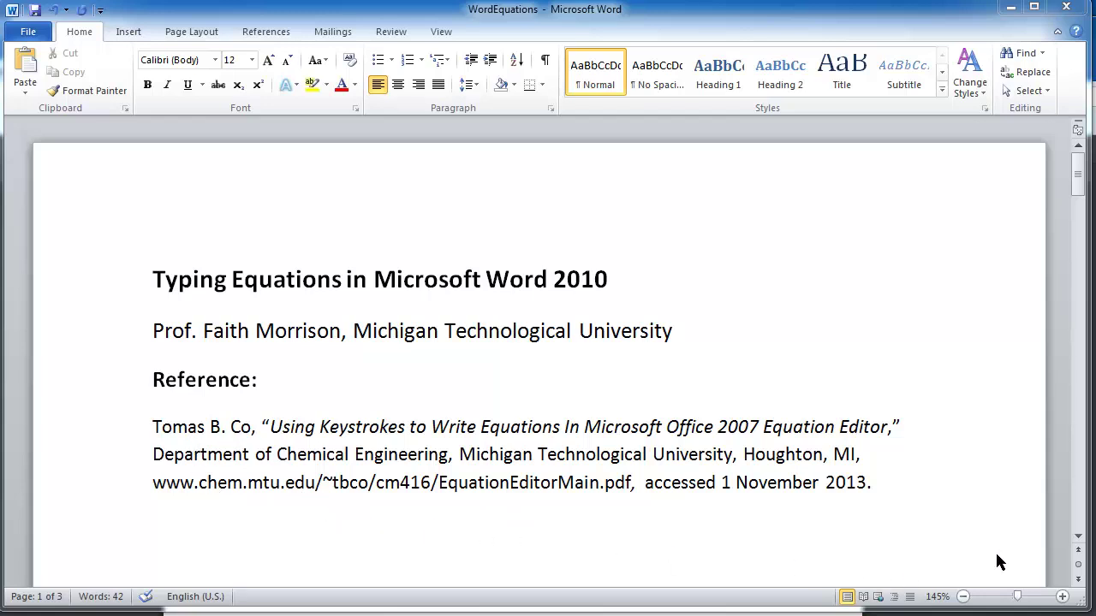
# Bring the reference into view and show the Insert ribbon commands
pyautogui.click(1078, 536)
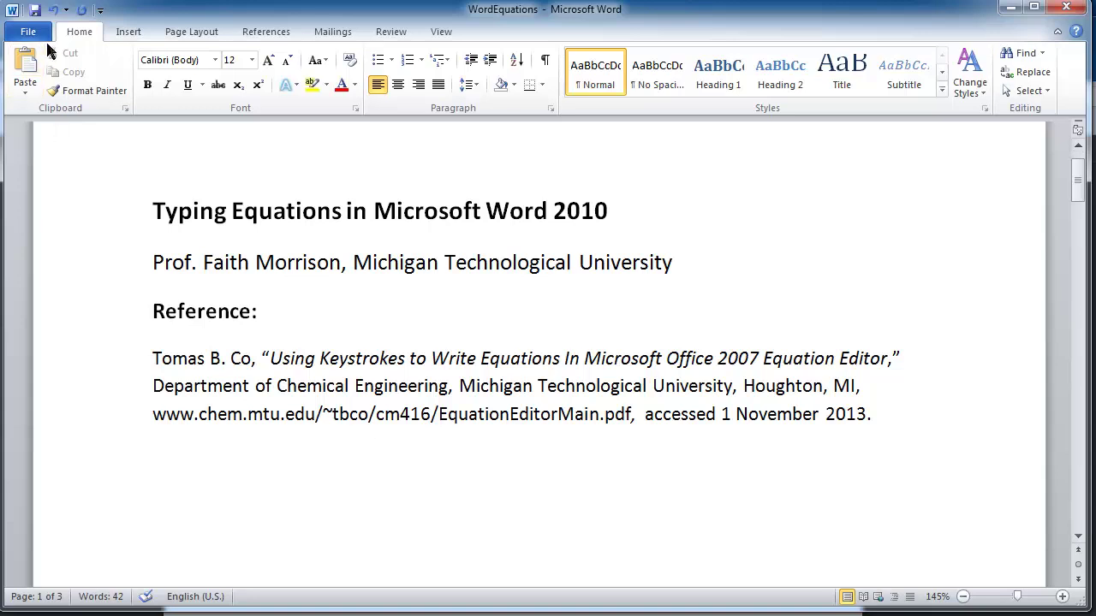
pyautogui.click(128, 31)
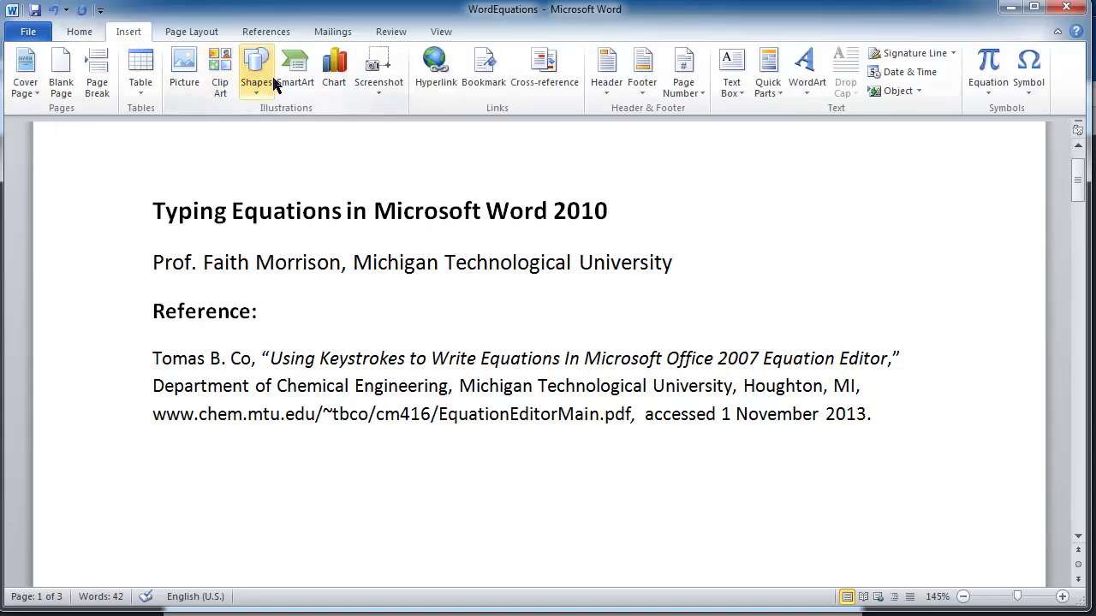
# Insert a new equation containing an empty stacked fraction
pyautogui.click(990, 72)
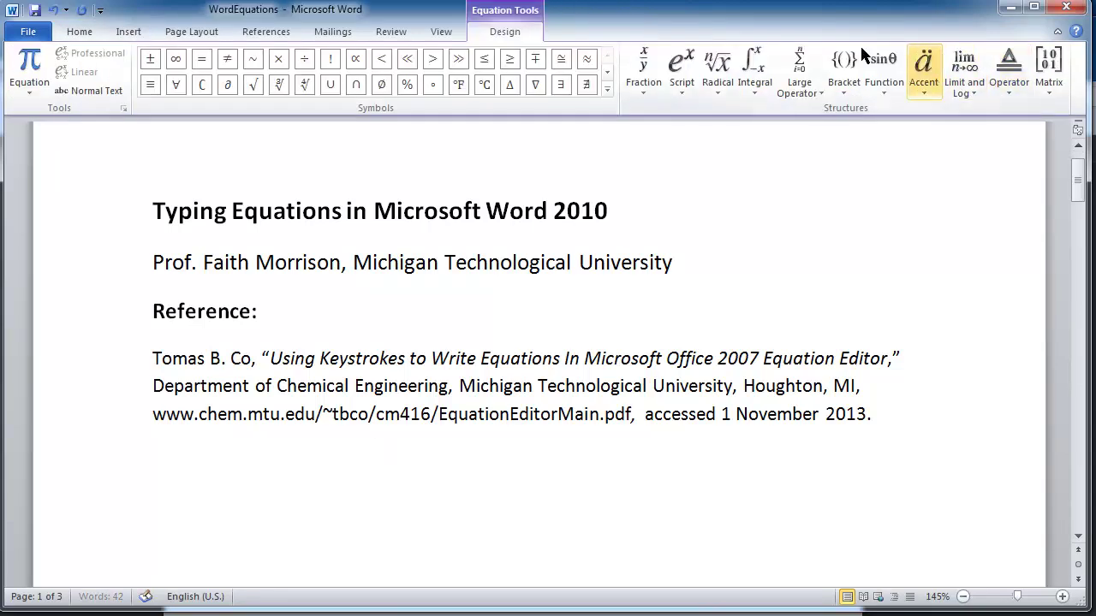
pyautogui.click(646, 70)
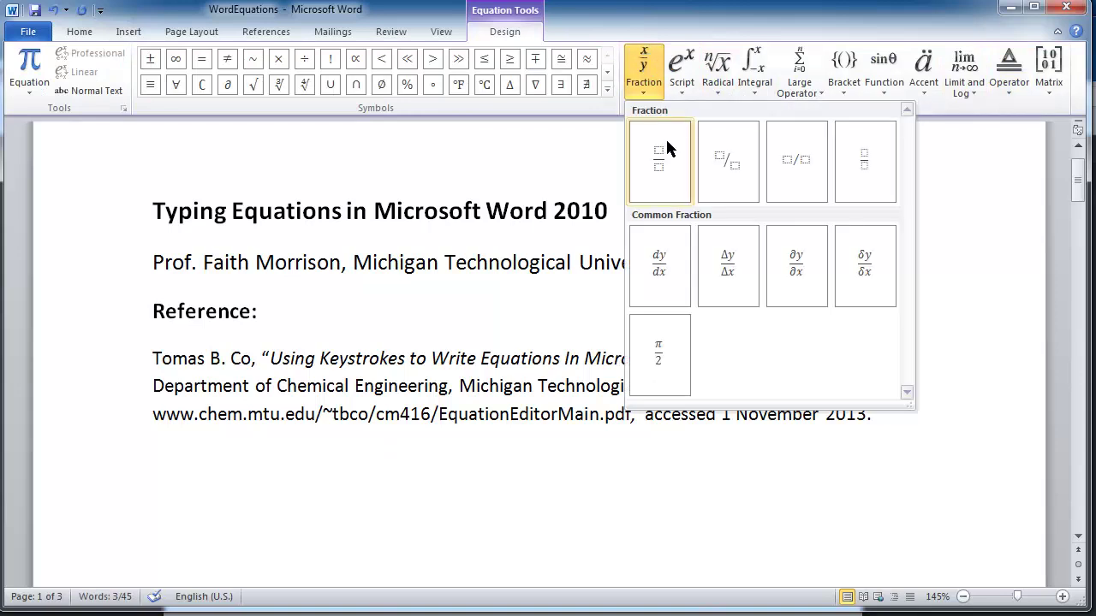
pyautogui.click(657, 160)
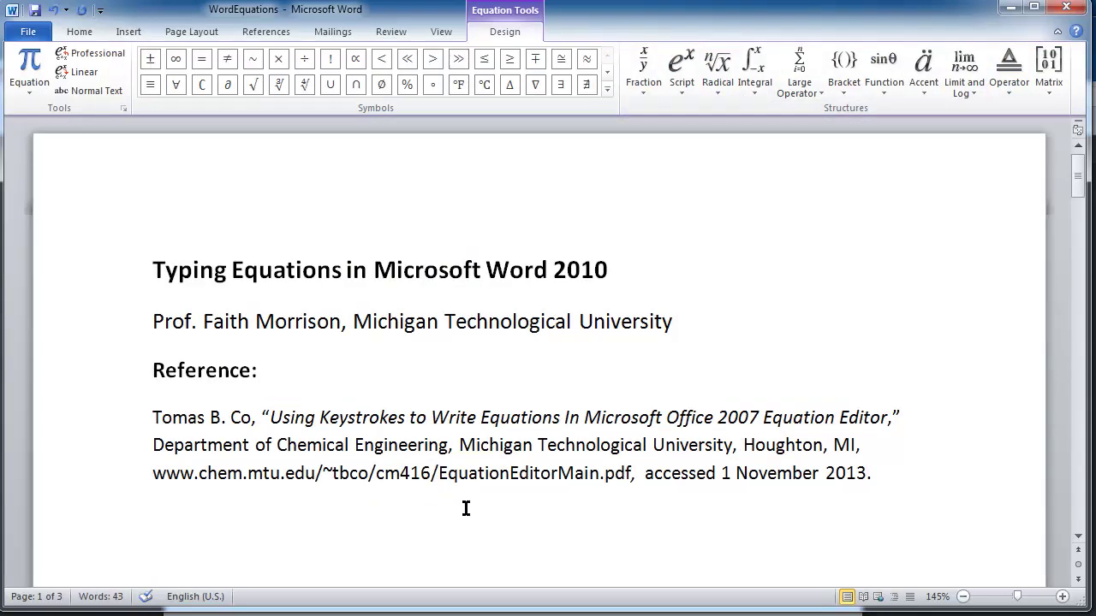
# Scroll back and place the caret on the empty line below the reference
pyautogui.click(1077, 537)
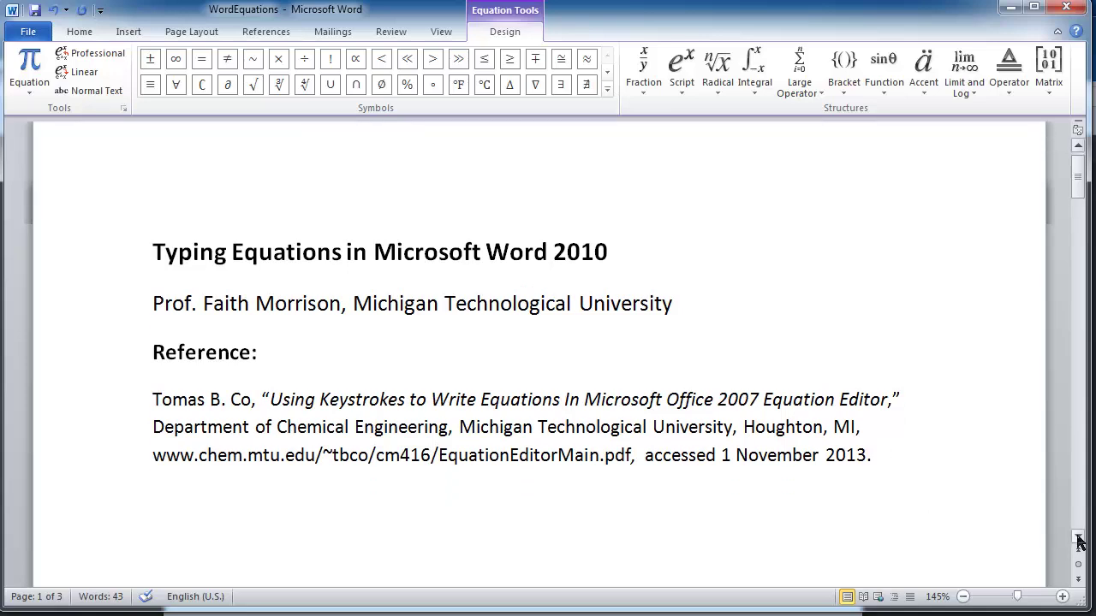
pyautogui.click(1078, 538)
pyautogui.click(245, 421)
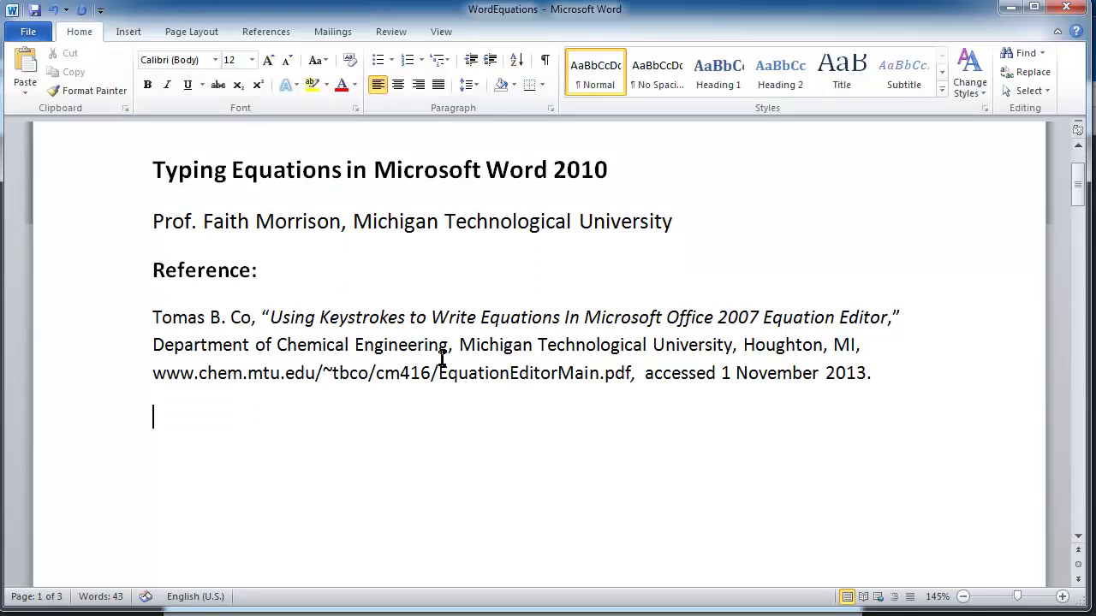
# Insert a trial stacked fraction equation 2/3 on the empty line
pyautogui.moveTo(1072, 199); pyautogui.dragTo(1077, 175)
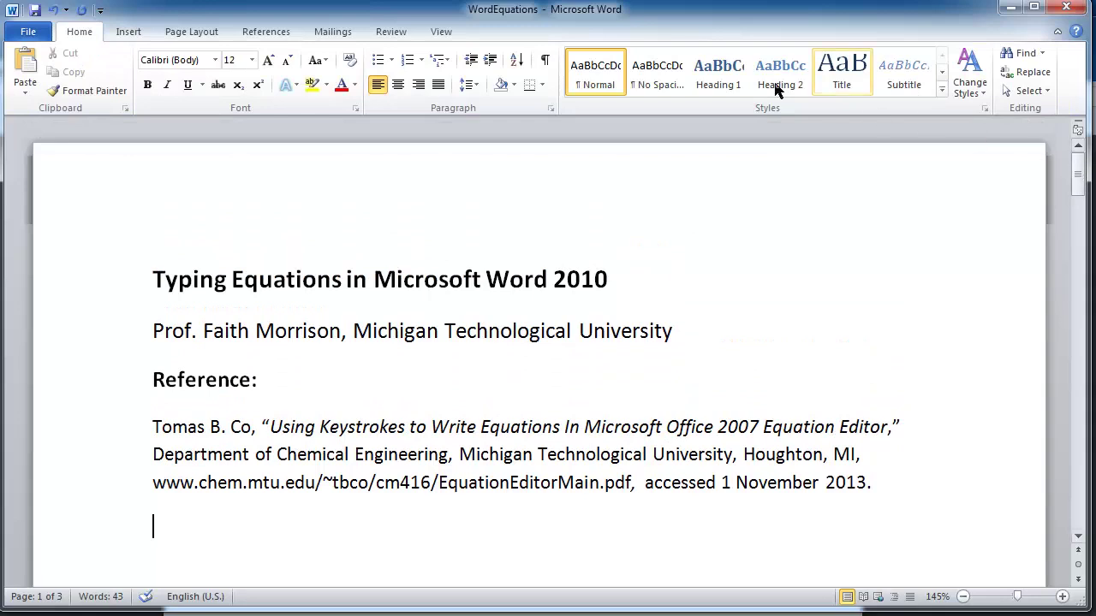
pyautogui.click(130, 31)
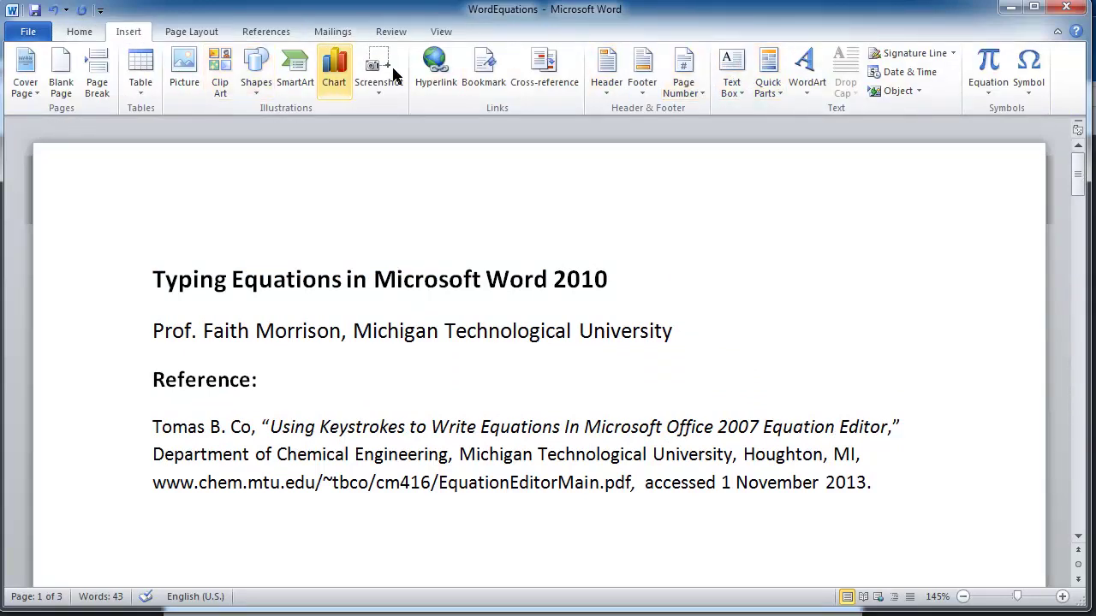
pyautogui.click(988, 67)
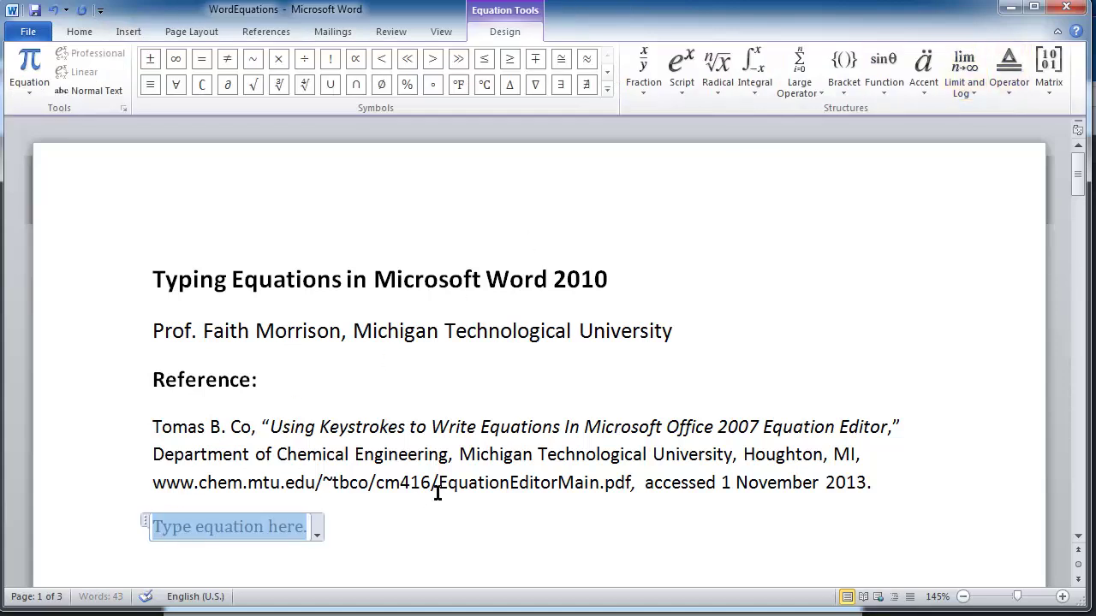
pyautogui.scroll(-2, 435, 497)
pyautogui.scroll(-1, 215, 396)
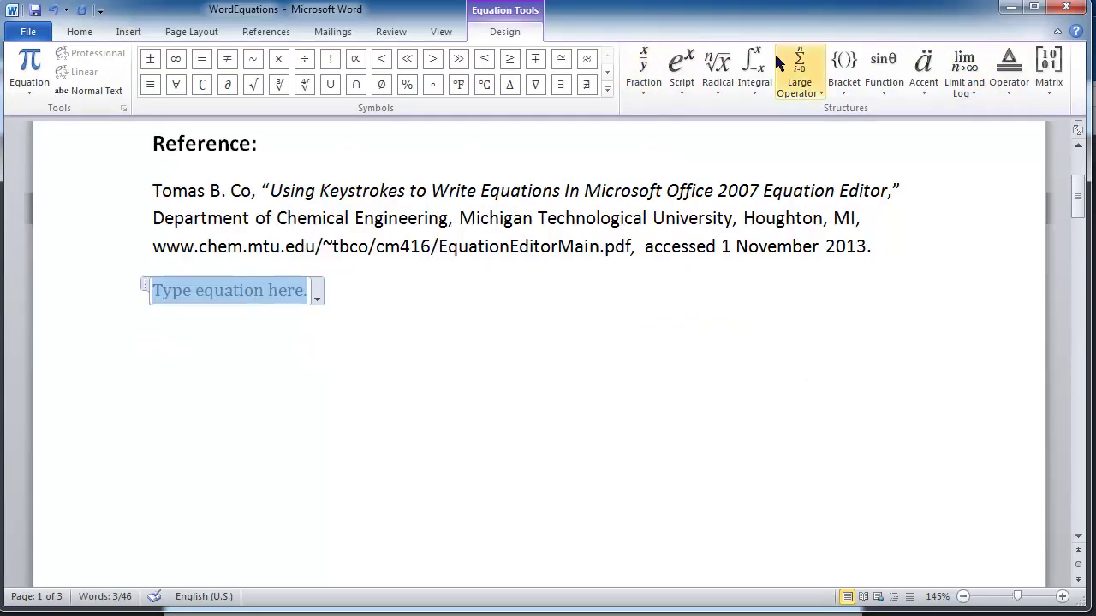
pyautogui.click(642, 69)
pyautogui.click(652, 170)
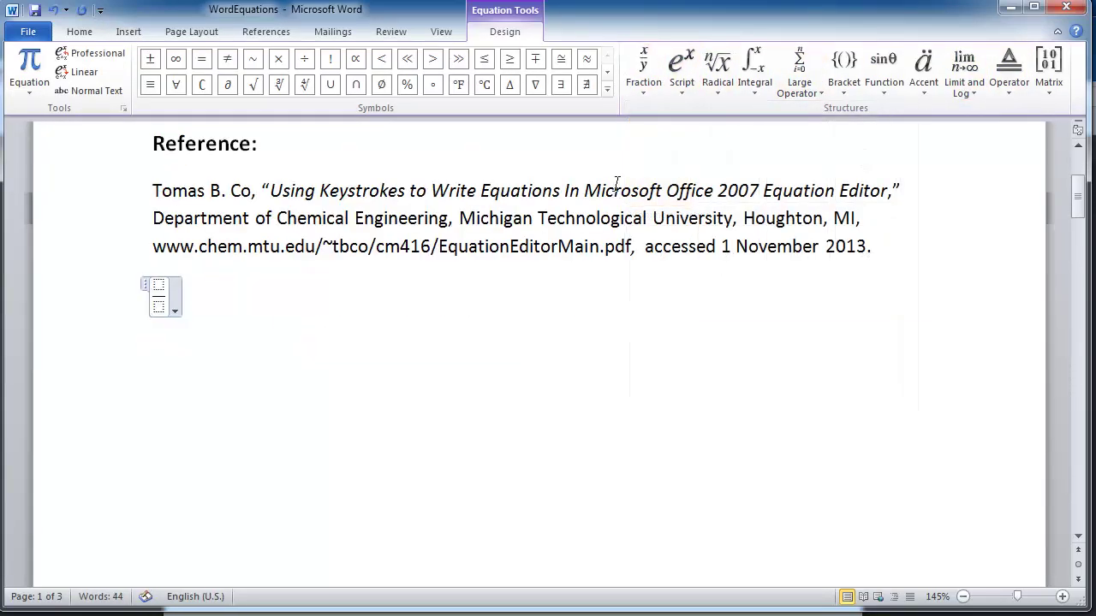
pyautogui.click(160, 285)
pyautogui.write('2')
pyautogui.click(162, 306)
pyautogui.write('3')
pyautogui.click(186, 303)
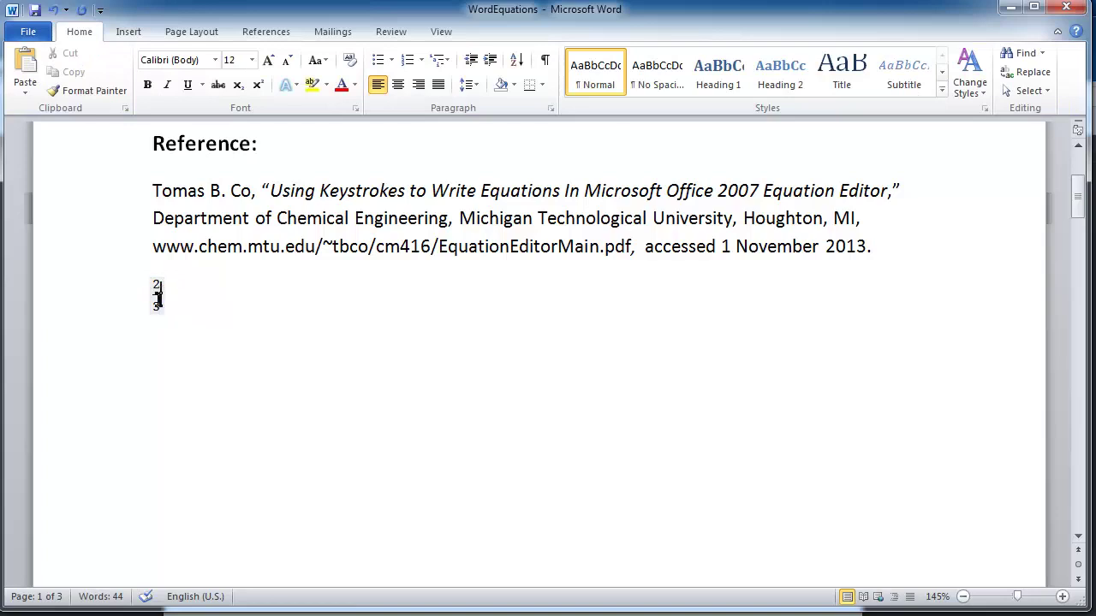
# Replace the 2/3 equation with the text 'The answer to the question is'
pyautogui.moveTo(181, 301); pyautogui.dragTo(137, 292)
pyautogui.write('The')
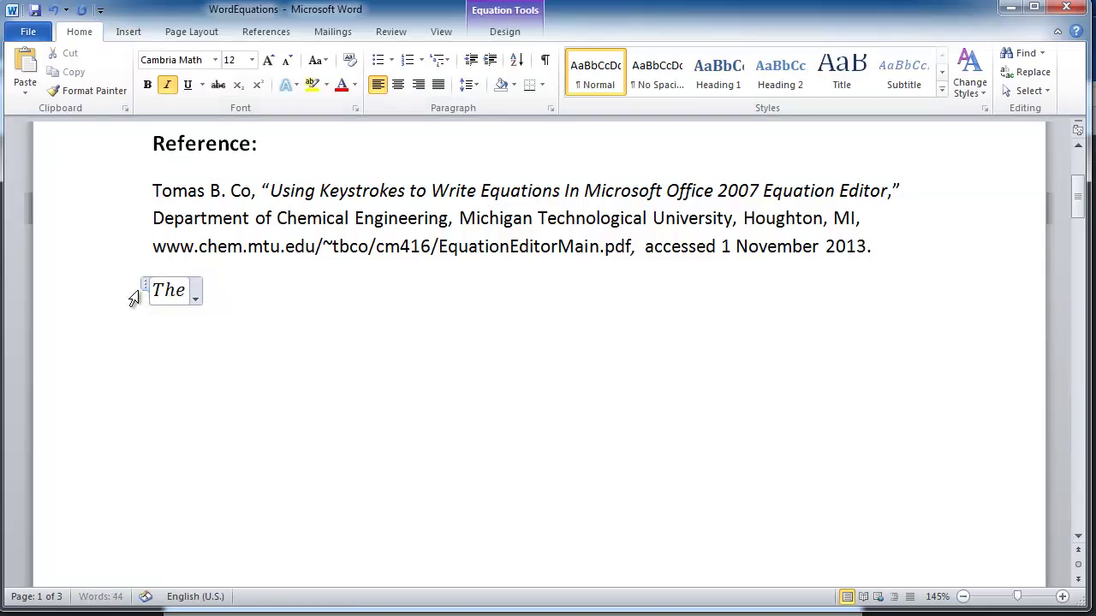
pyautogui.press('BackSpace')
pyautogui.press('BackSpace')
pyautogui.press('BackSpace')
pyautogui.press('BackSpace')
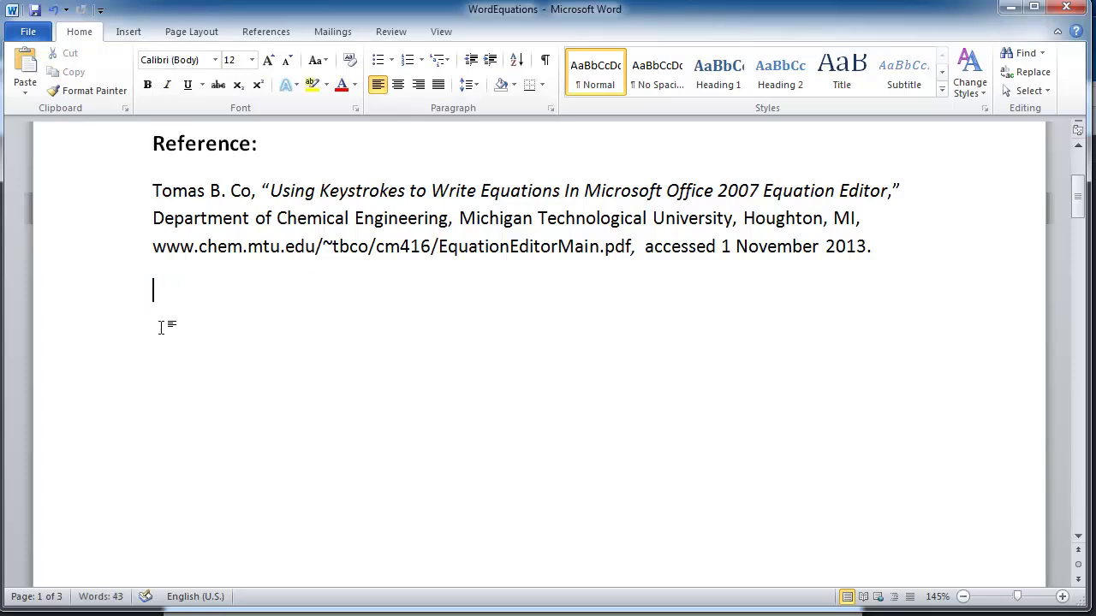
pyautogui.write('The t')
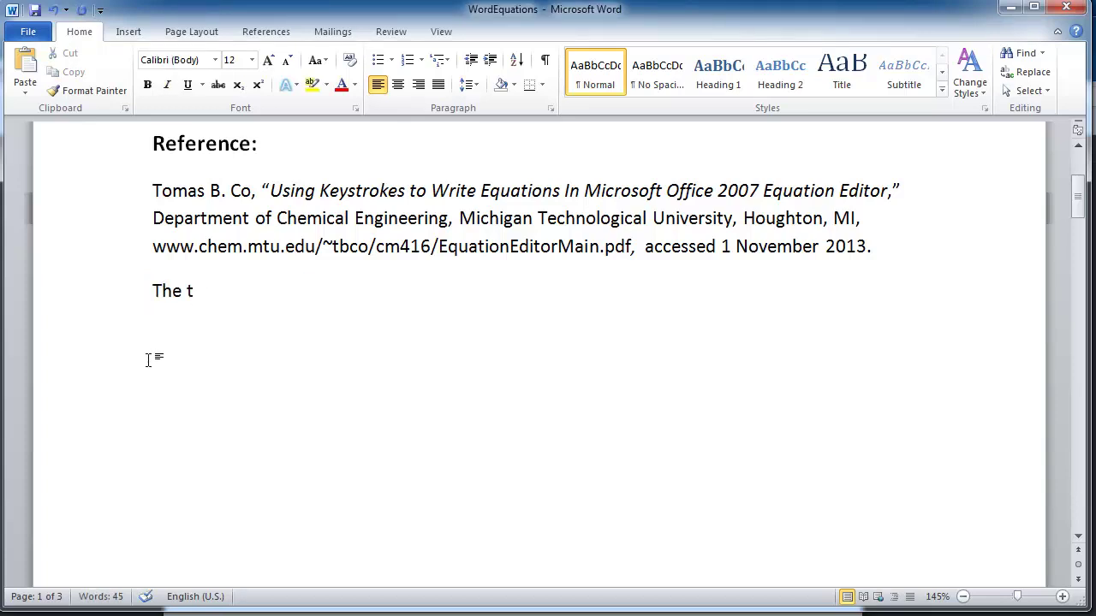
pyautogui.press('BackSpace')
pyautogui.write('answer to the question is')
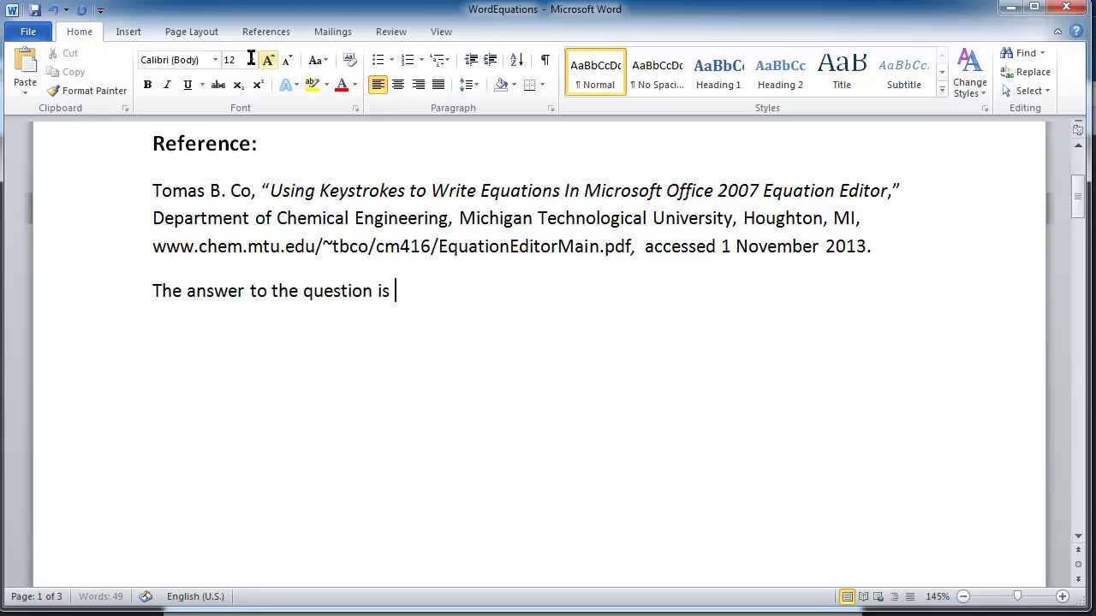
# End the sentence with an inline stacked 2/3 fraction and a period, then start a new paragraph
pyautogui.click(130, 33)
pyautogui.click(986, 68)
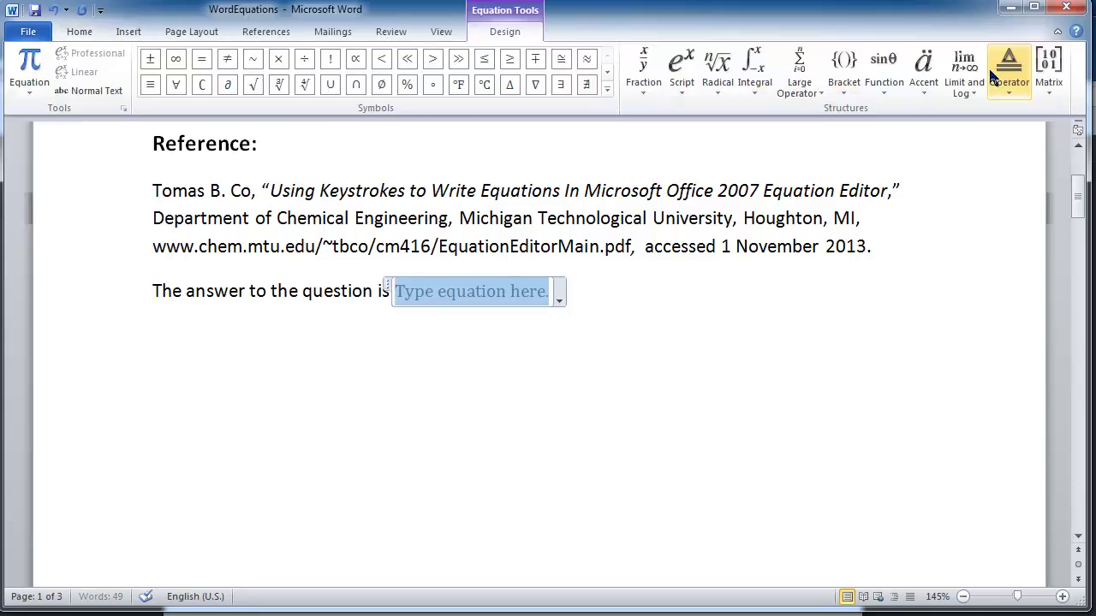
pyautogui.click(643, 68)
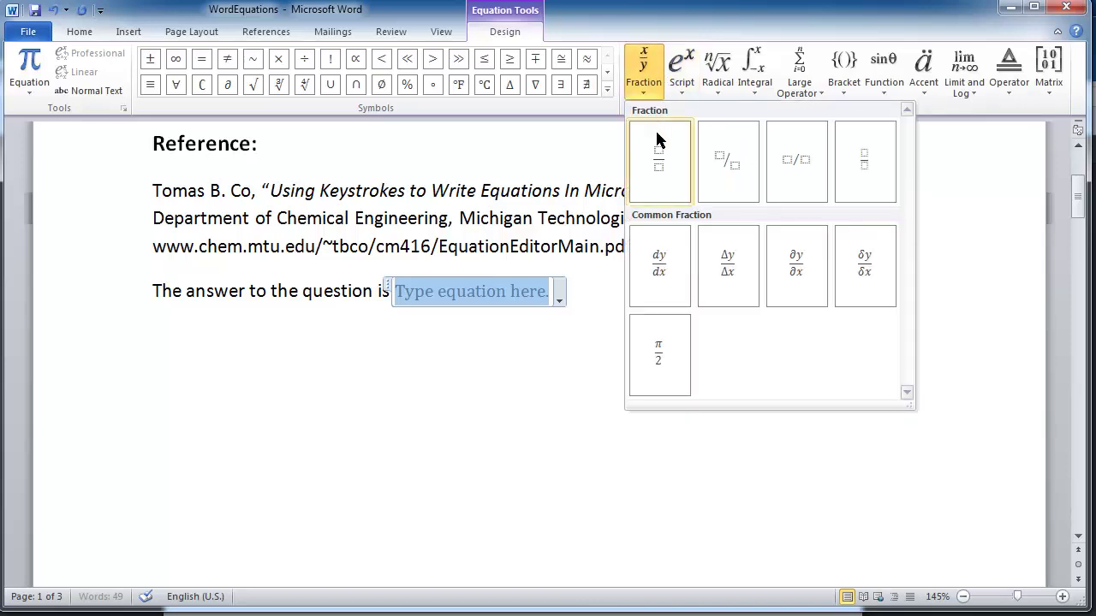
pyautogui.click(662, 165)
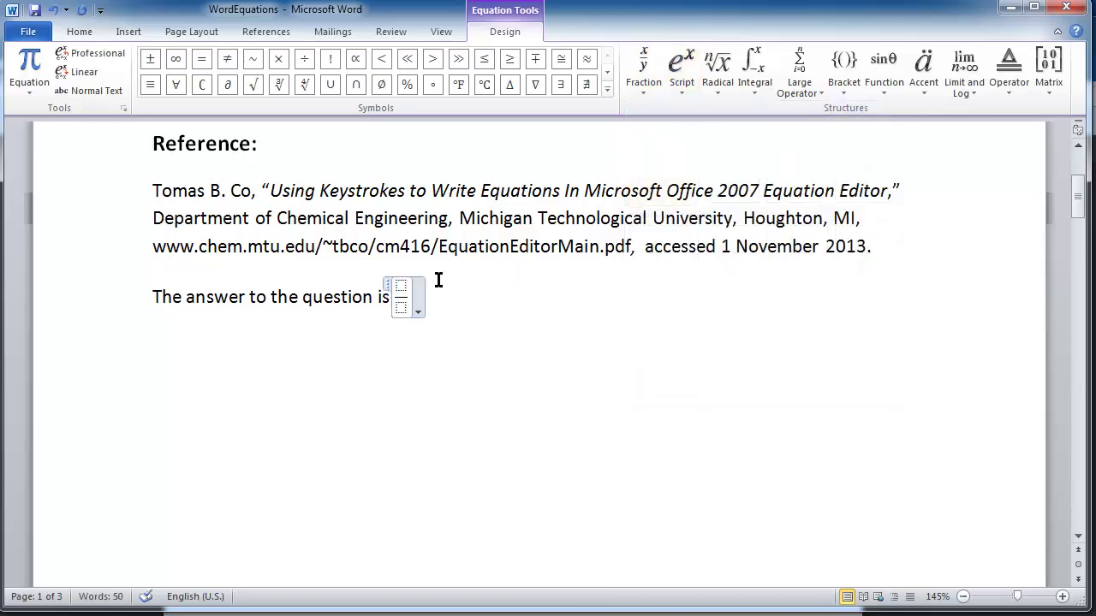
pyautogui.click(401, 285)
pyautogui.write('2')
pyautogui.click(400, 306)
pyautogui.write('3')
pyautogui.click(433, 299)
pyautogui.write('.')
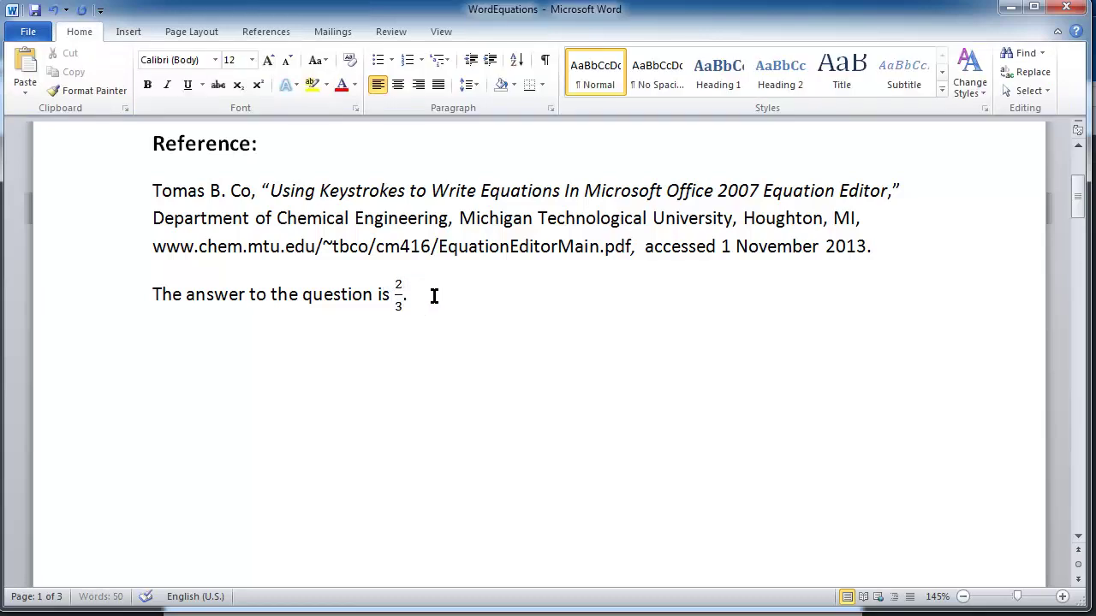
pyautogui.press('Return')
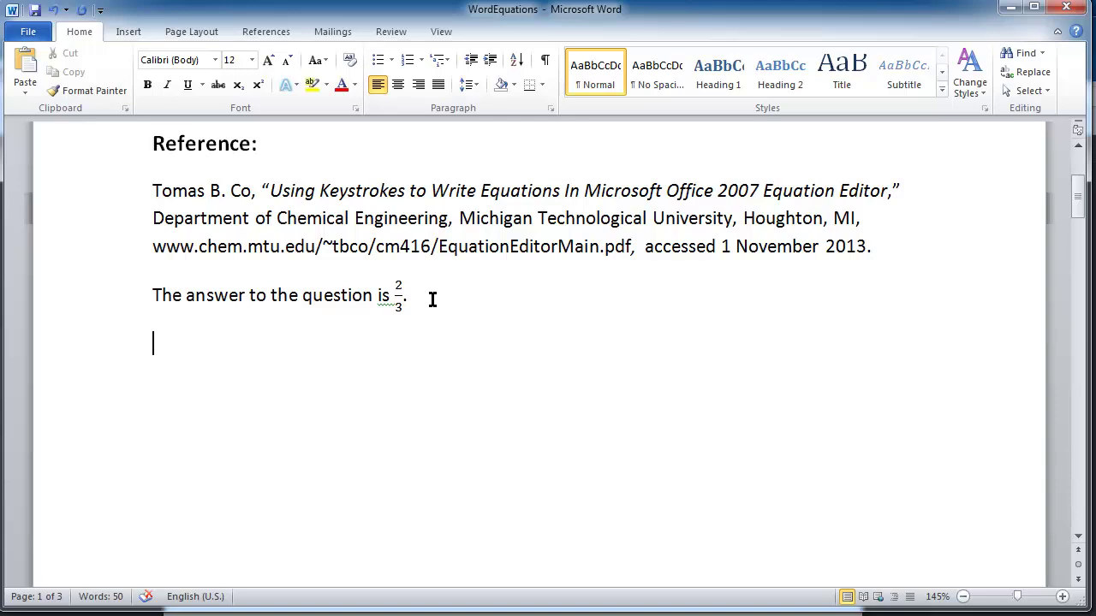
# Write 'The answer to the equation is 2/3.' via Alt+=, then start another identical sentence
pyautogui.write('The ans')
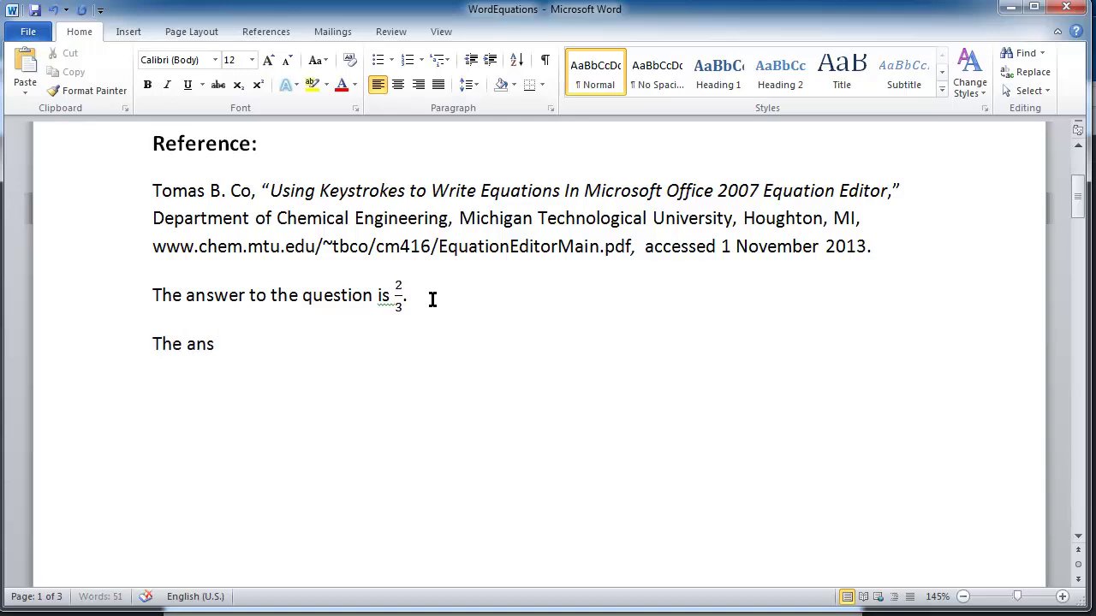
pyautogui.write('wer to the equation is')
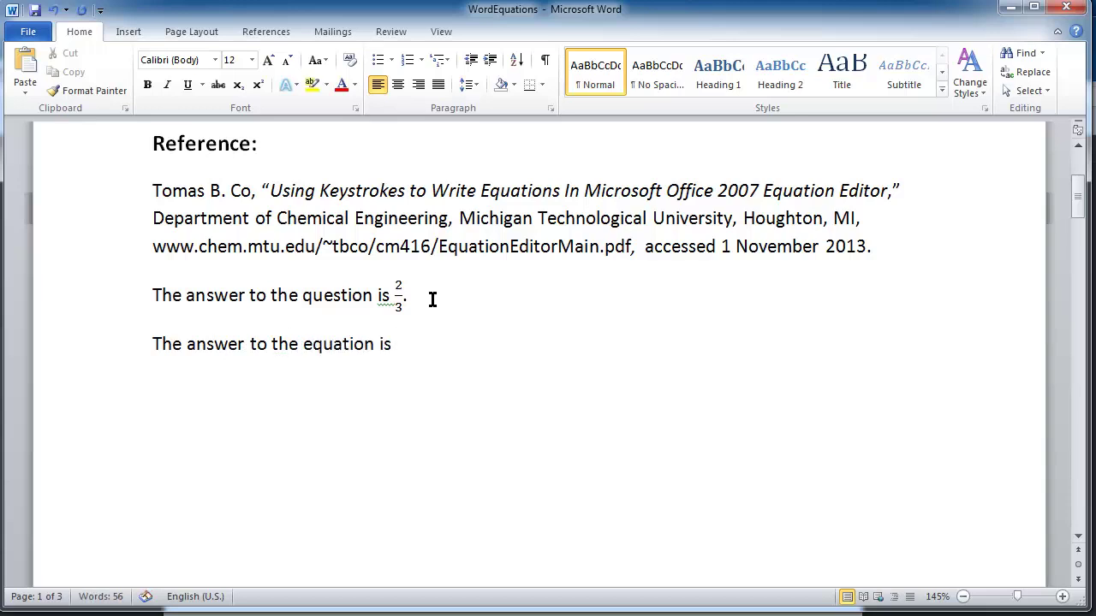
pyautogui.hotkey('alt', '=')
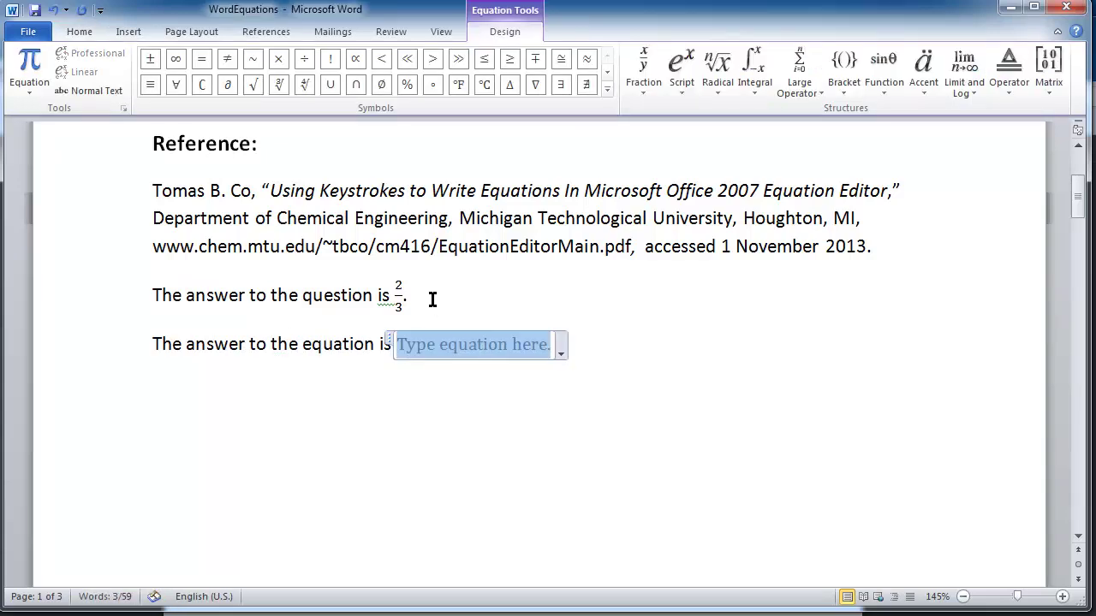
pyautogui.write('2/3')
pyautogui.press('Right')
pyautogui.write('.')
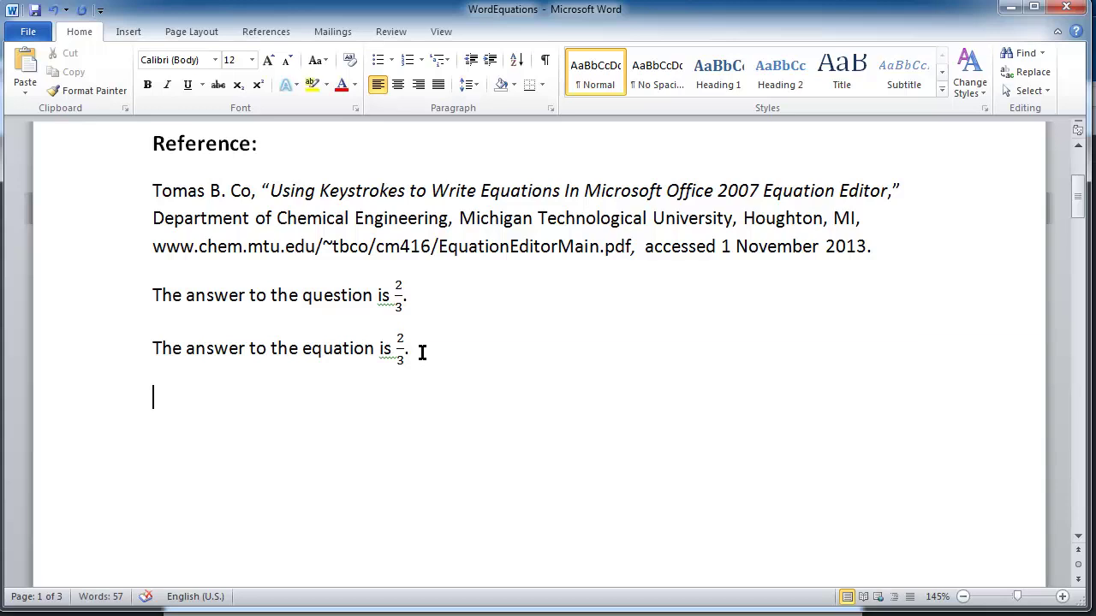
pyautogui.write('The answer to the equation is')
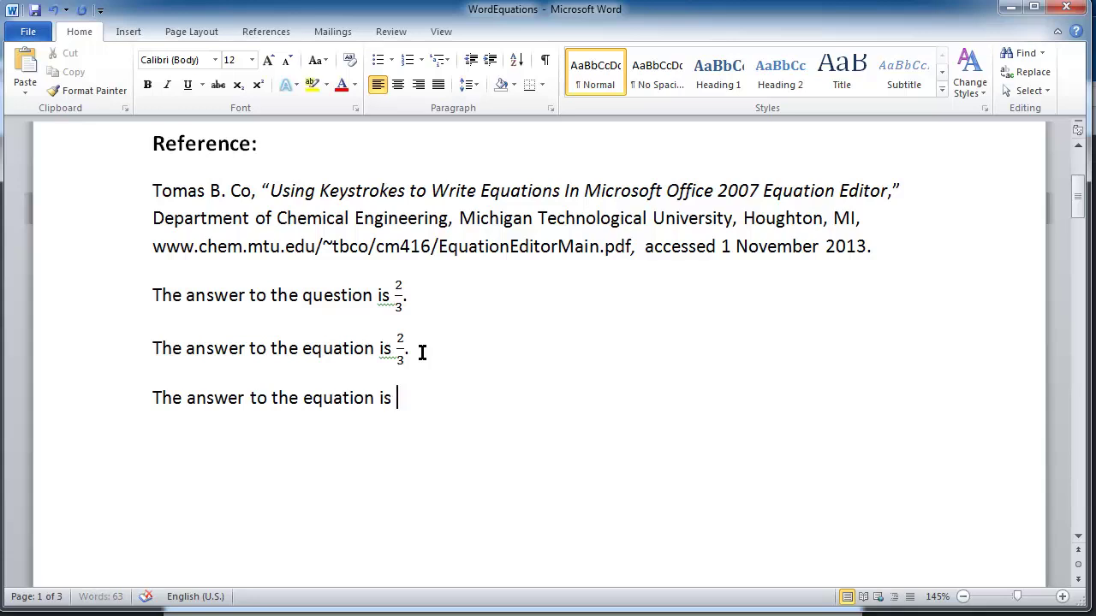
# End the line with a stacked 2/3 fraction and period, then type 'The temperature of the room is'
pyautogui.hotkey('alt', '=')
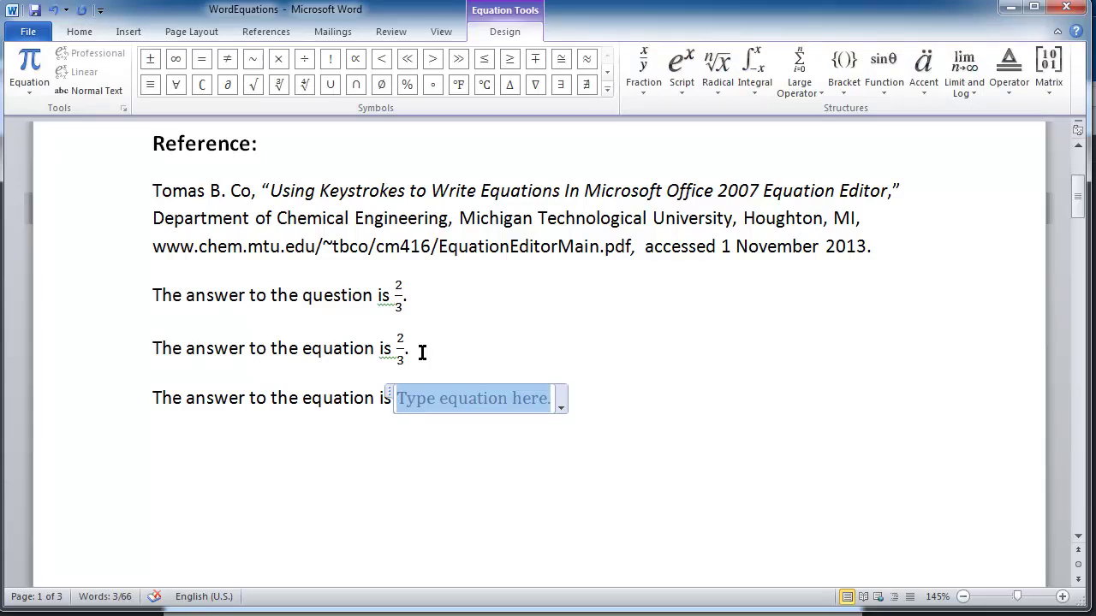
pyautogui.write('2/3')
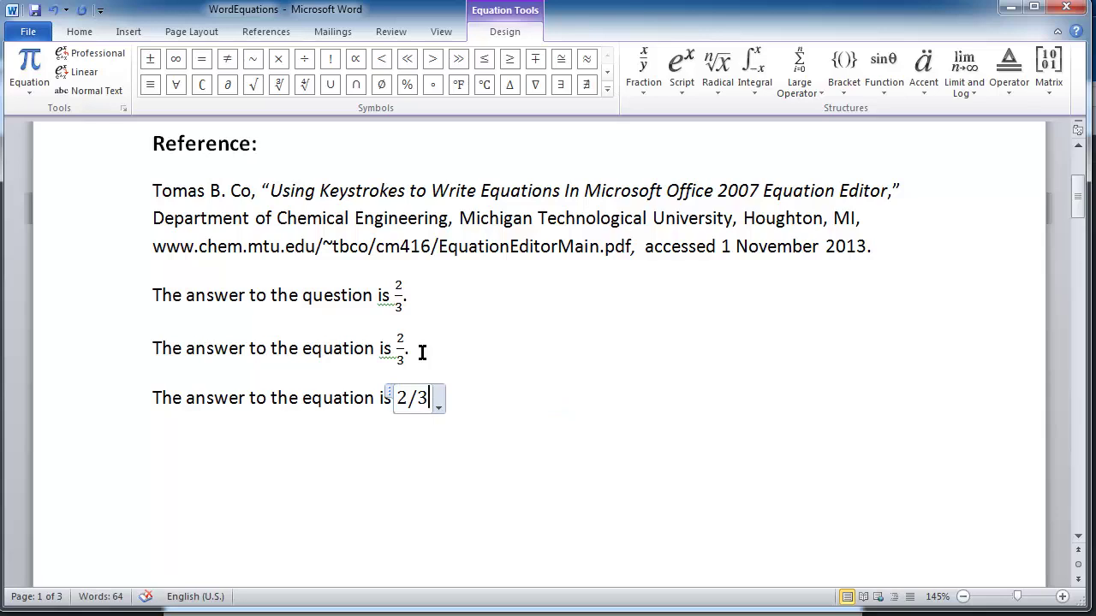
pyautogui.press('space')
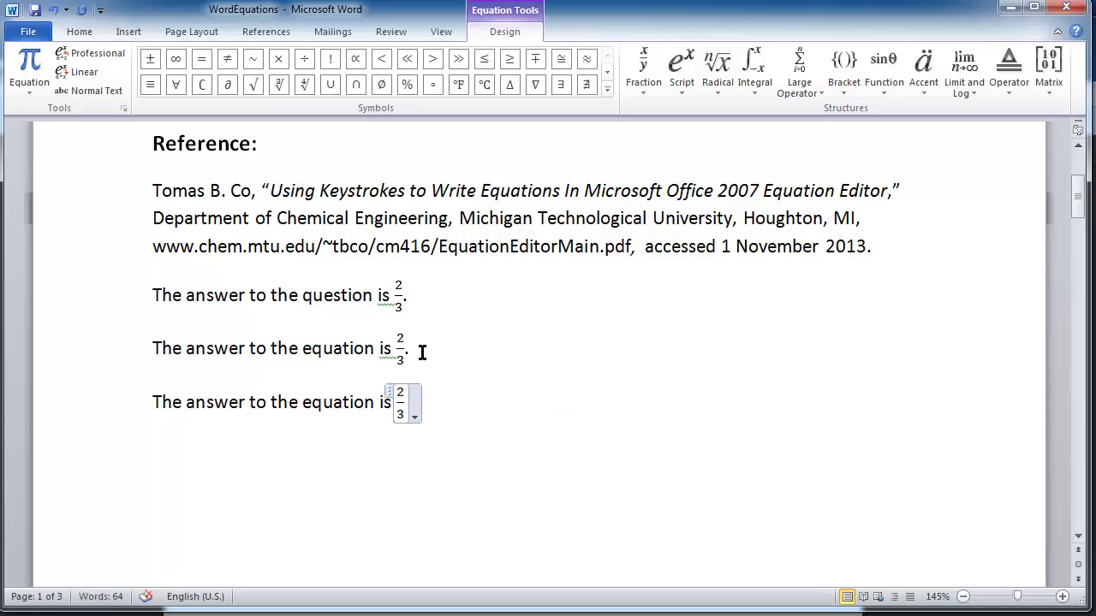
pyautogui.press('Right')
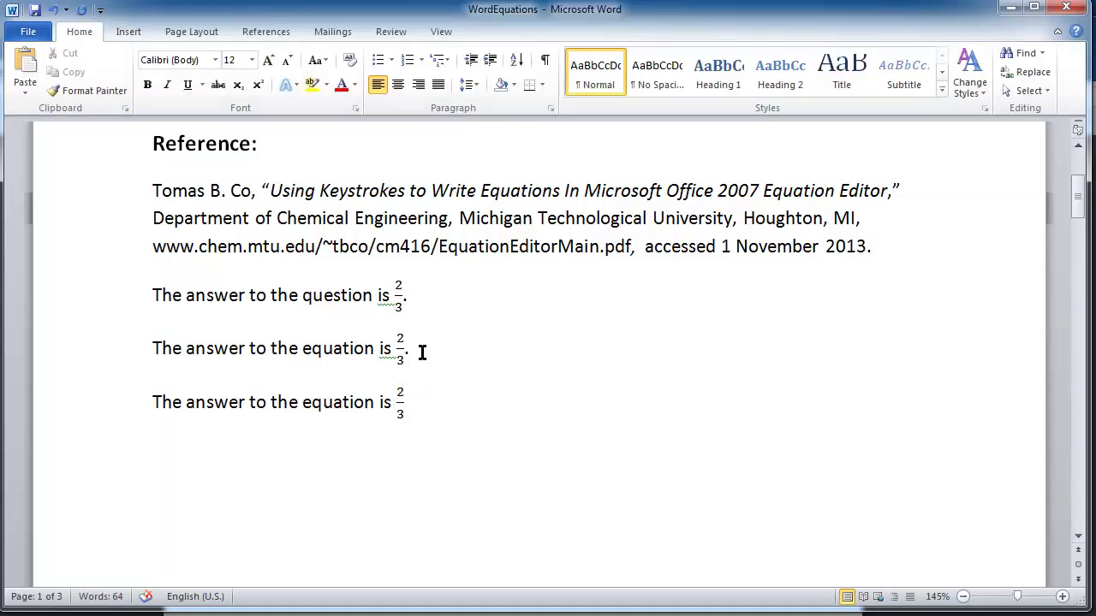
pyautogui.write('.  The temperatu')
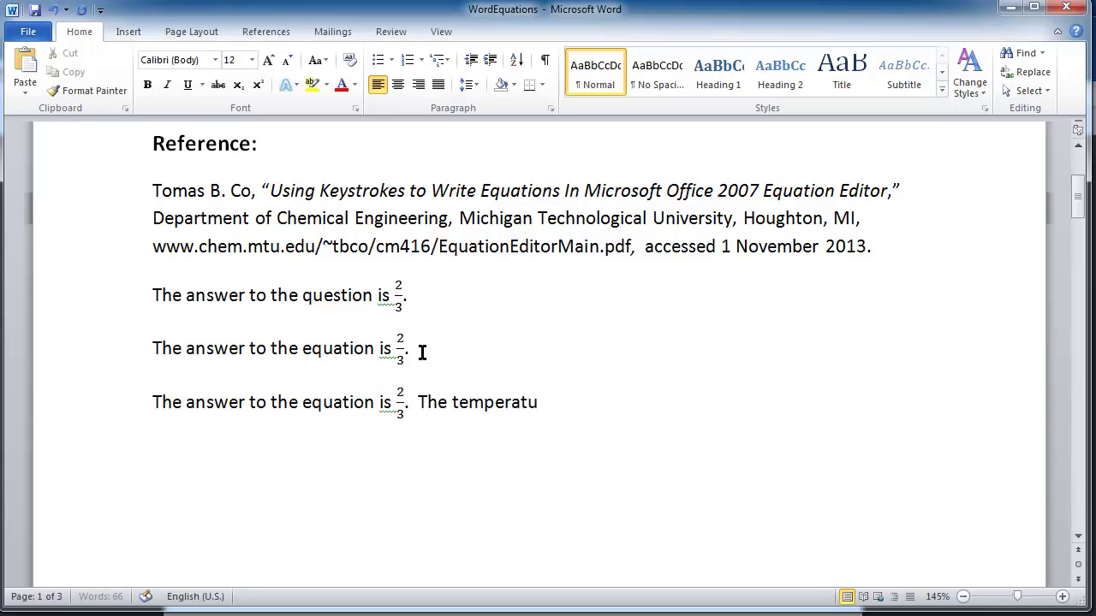
pyautogui.write('re of the room is')
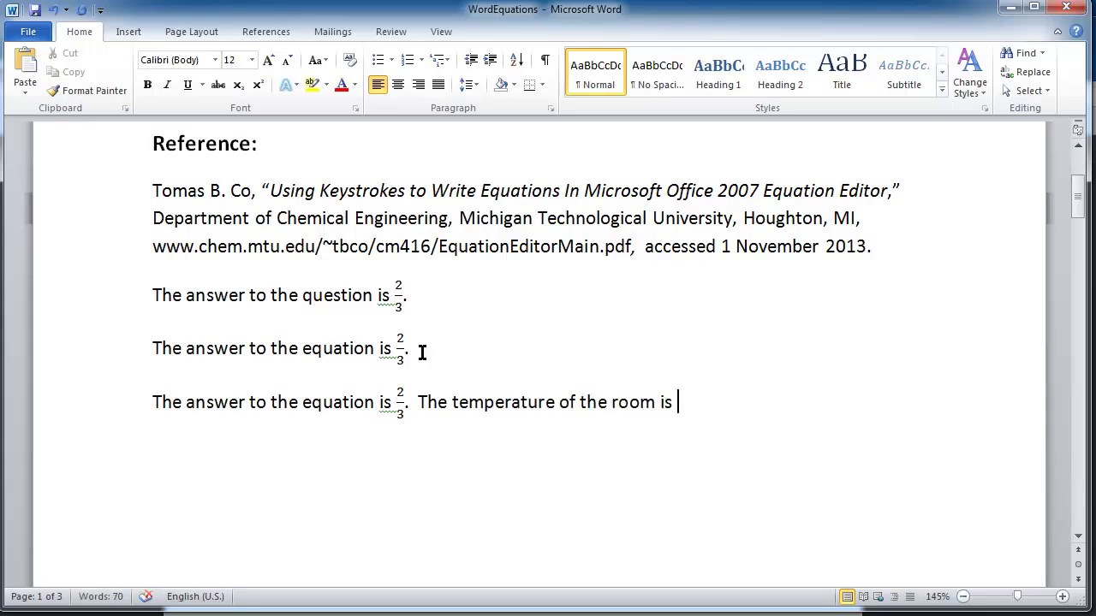
# Add the room temperature 34°C as an inline equation followed by a period
pyautogui.hotkey('alt', '=')
pyautogui.write('34')
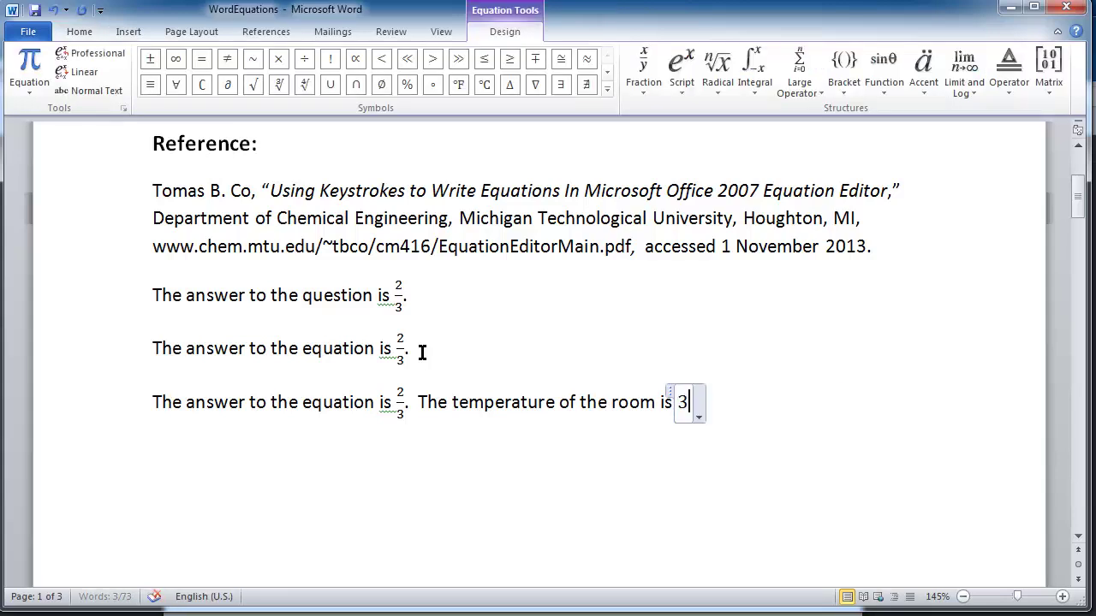
pyautogui.write('^o')
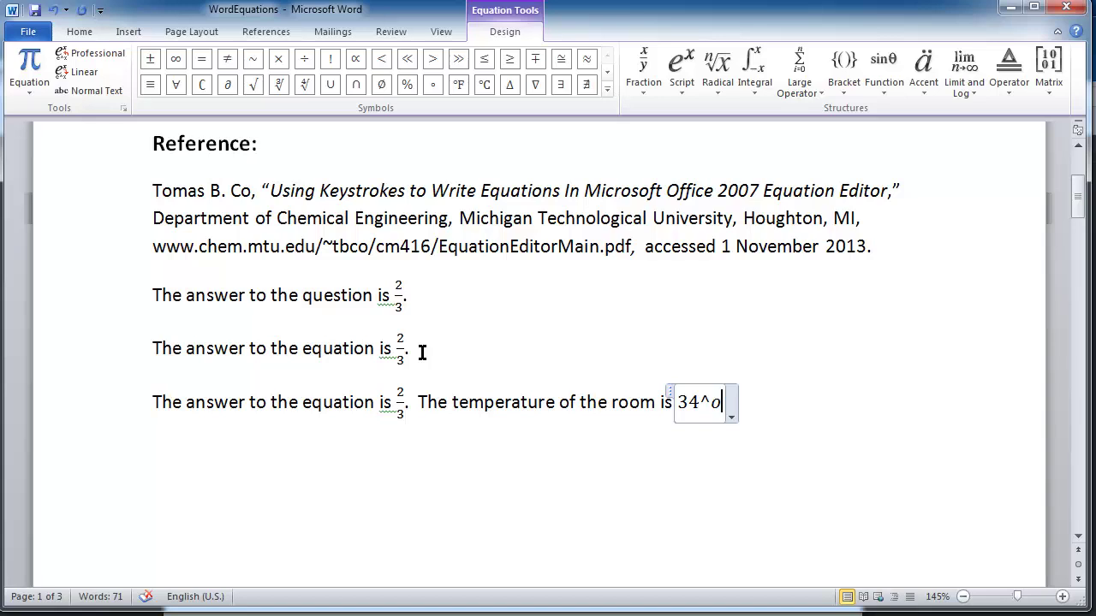
pyautogui.write(' C')
pyautogui.press('Right')
pyautogui.write('.')
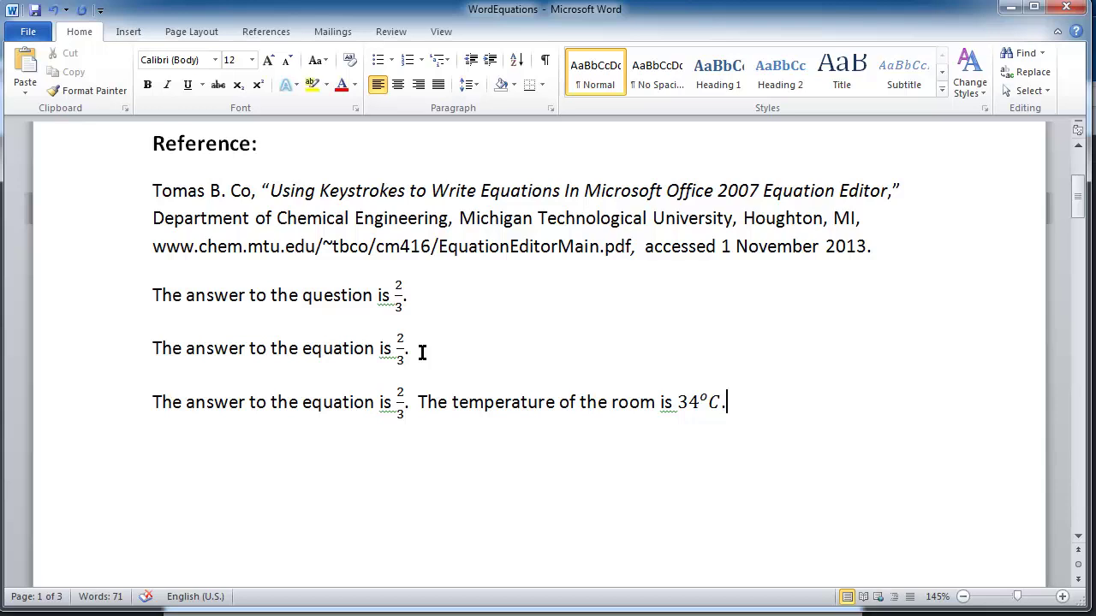
# Add 'The viscosity of the solution is' with the inline equation μ = 1.32 ± 0.13 Pa s and a period
pyautogui.write('The viscosity of th')
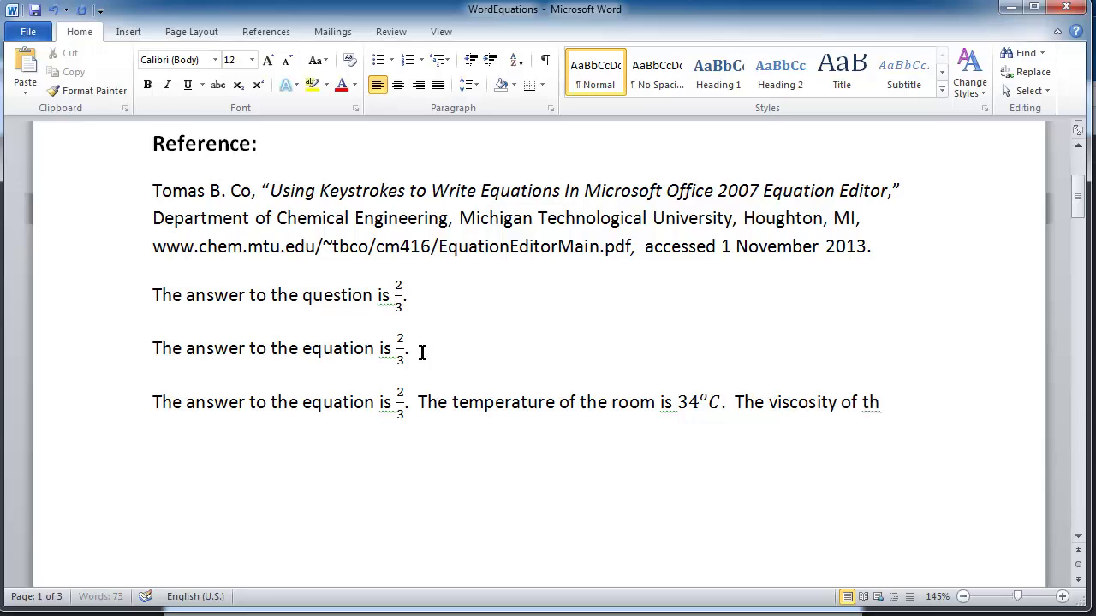
pyautogui.write('e solution is')
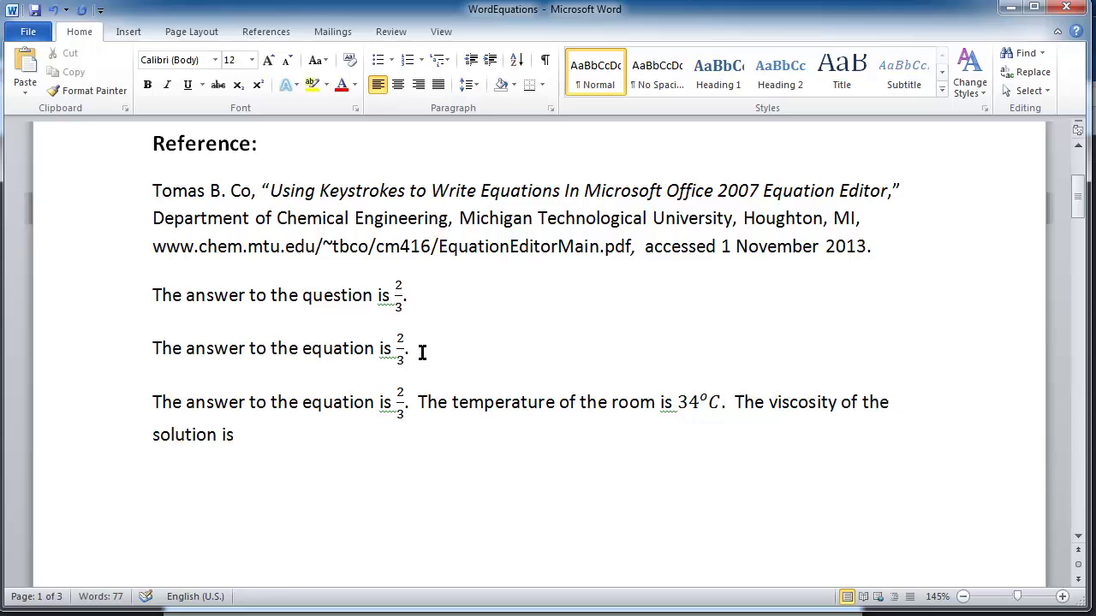
pyautogui.hotkey('alt', '=')
pyautogui.write('\\')
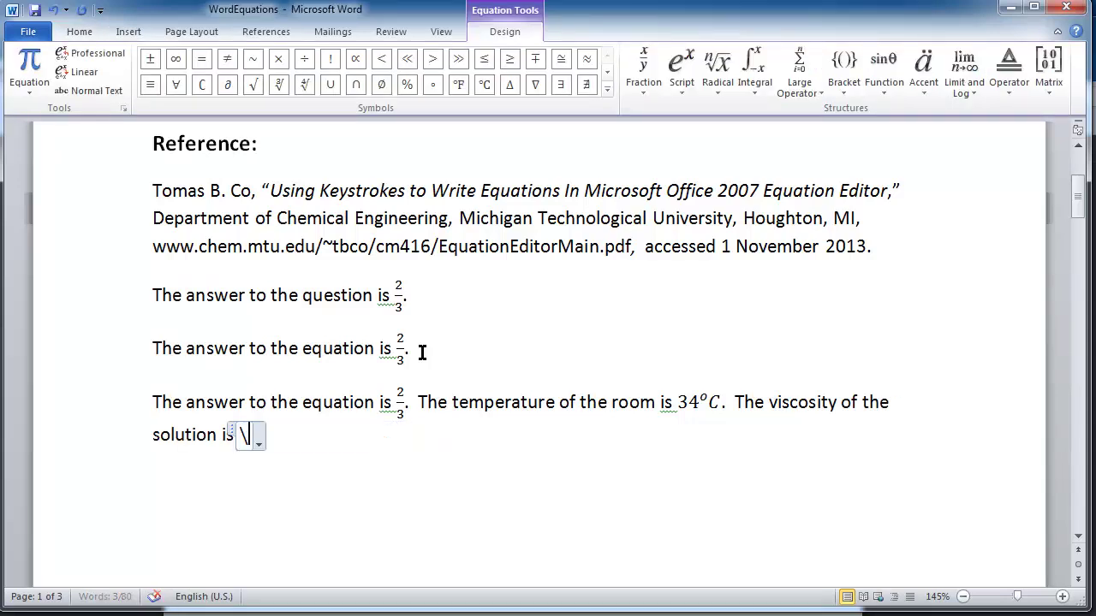
pyautogui.write('mu')
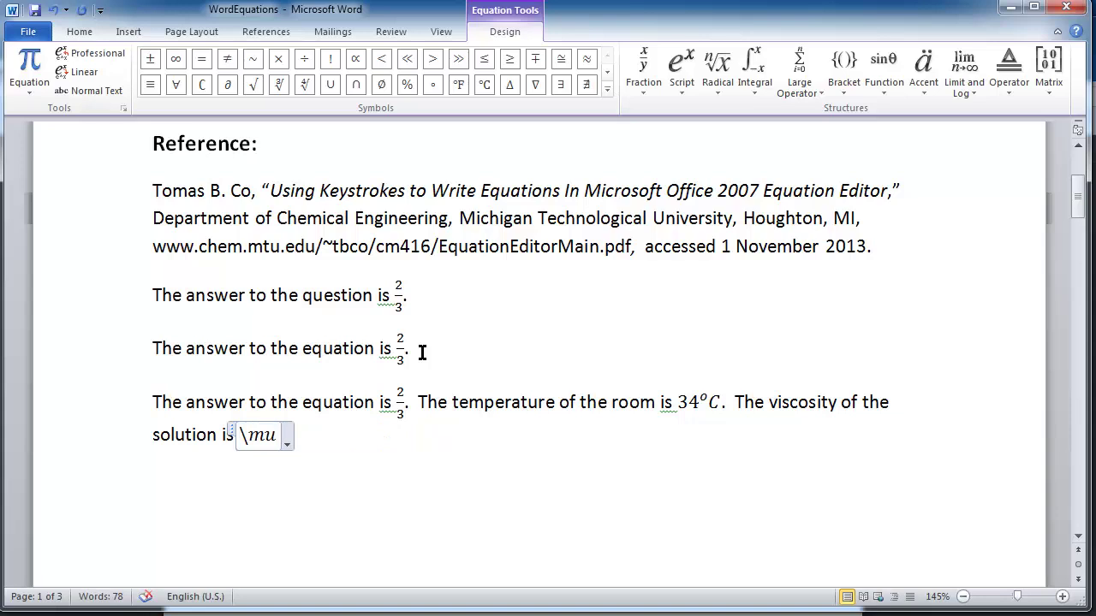
pyautogui.press('space')
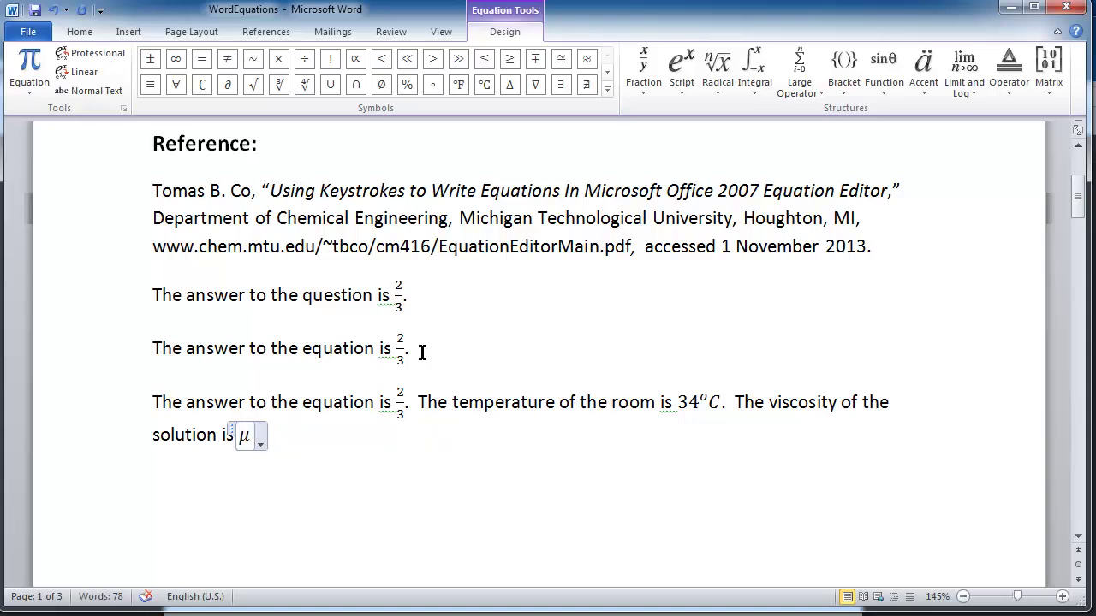
pyautogui.write('=1.32')
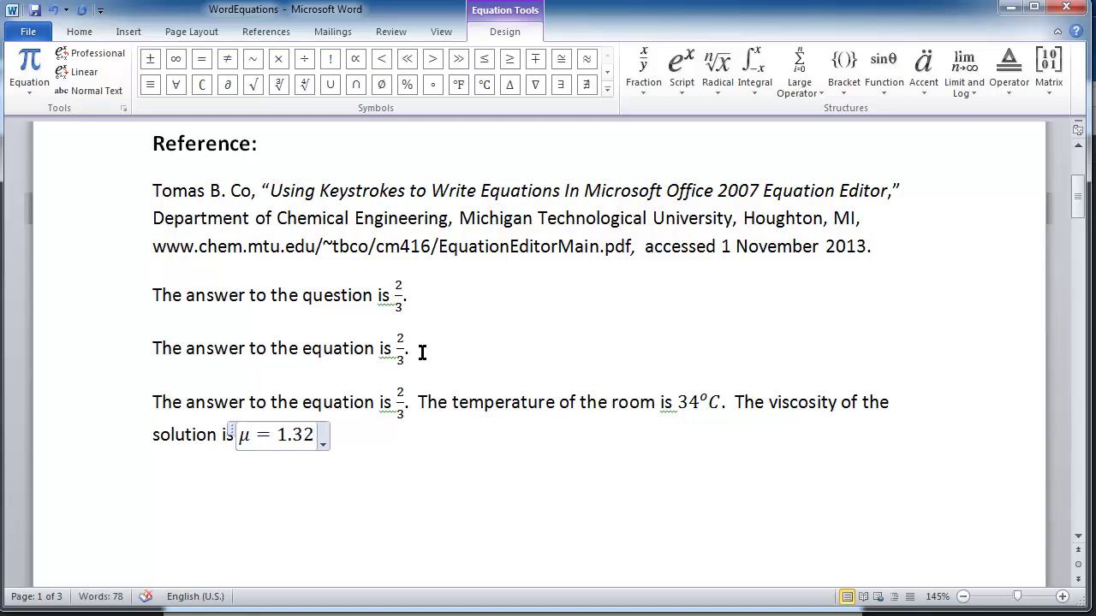
pyautogui.write('\\pm')
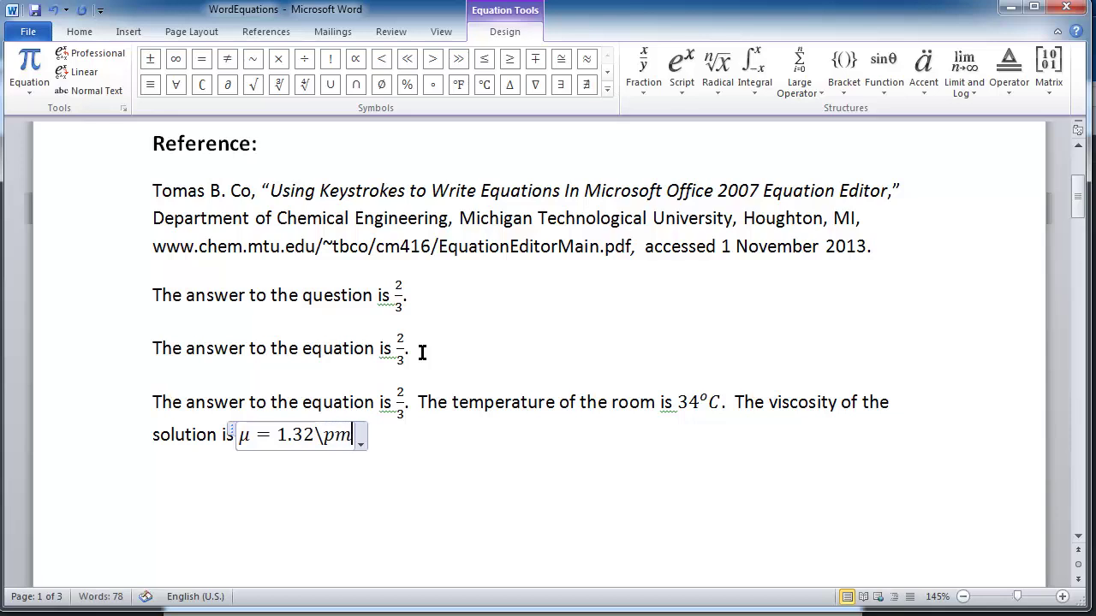
pyautogui.press('space')
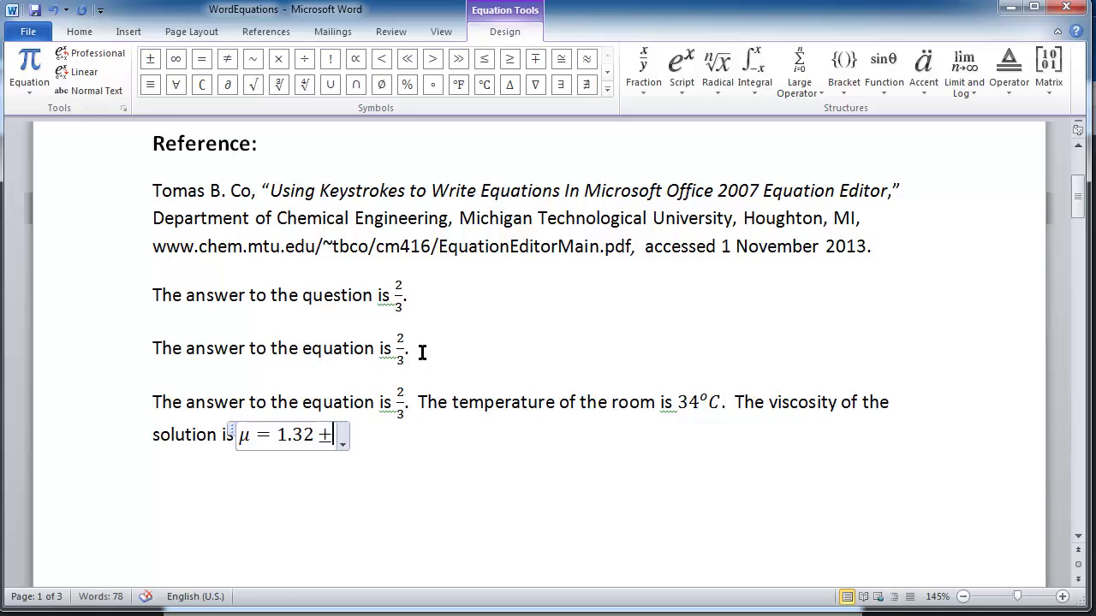
pyautogui.write('0.13 ')
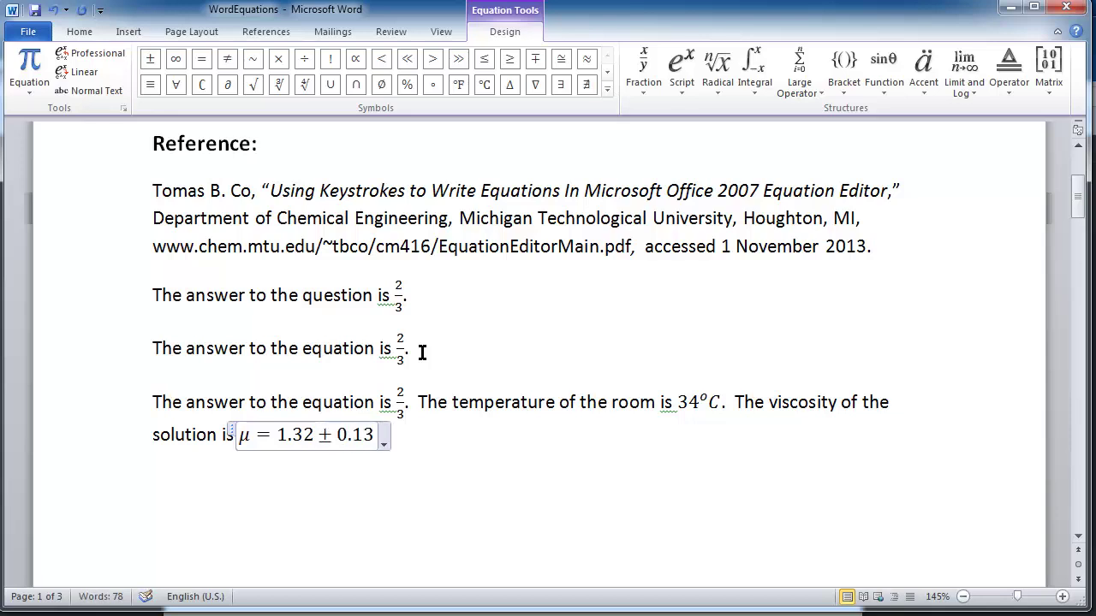
pyautogui.write('Pa s')
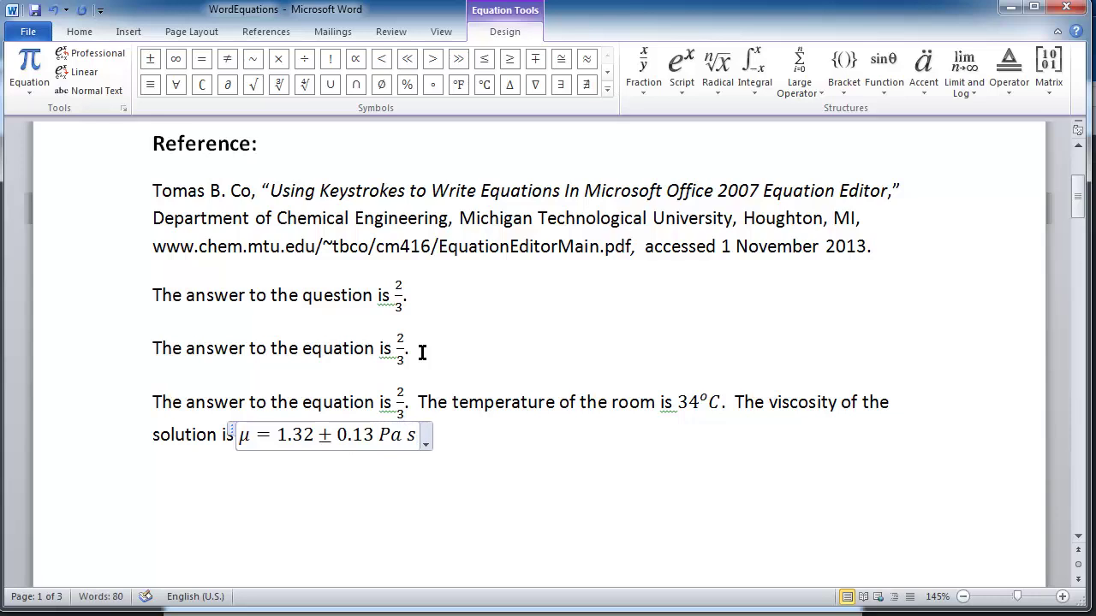
pyautogui.press('Right')
pyautogui.write('.')
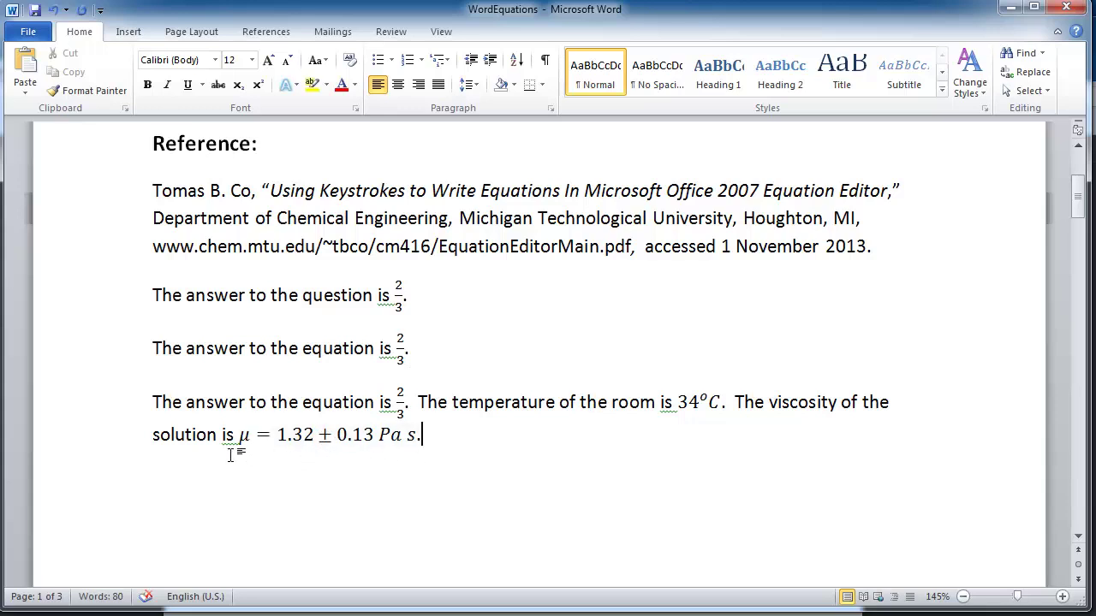
# Type 'The mean of the sample may be calculated by' and insert an empty equation on the next line
pyautogui.scroll(1, 248, 440)
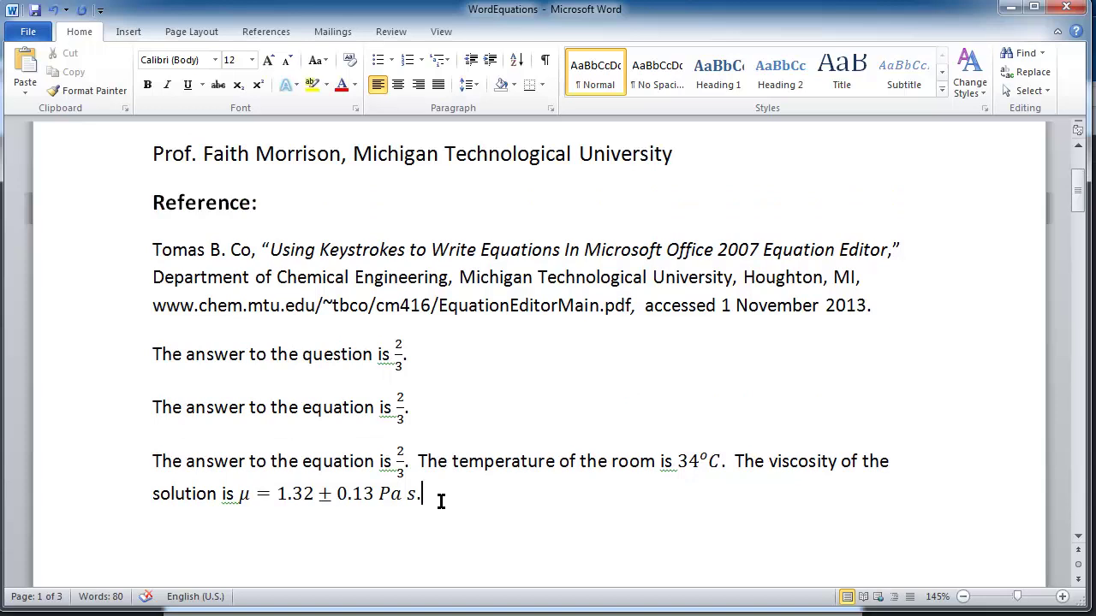
pyautogui.write('The mean of the s')
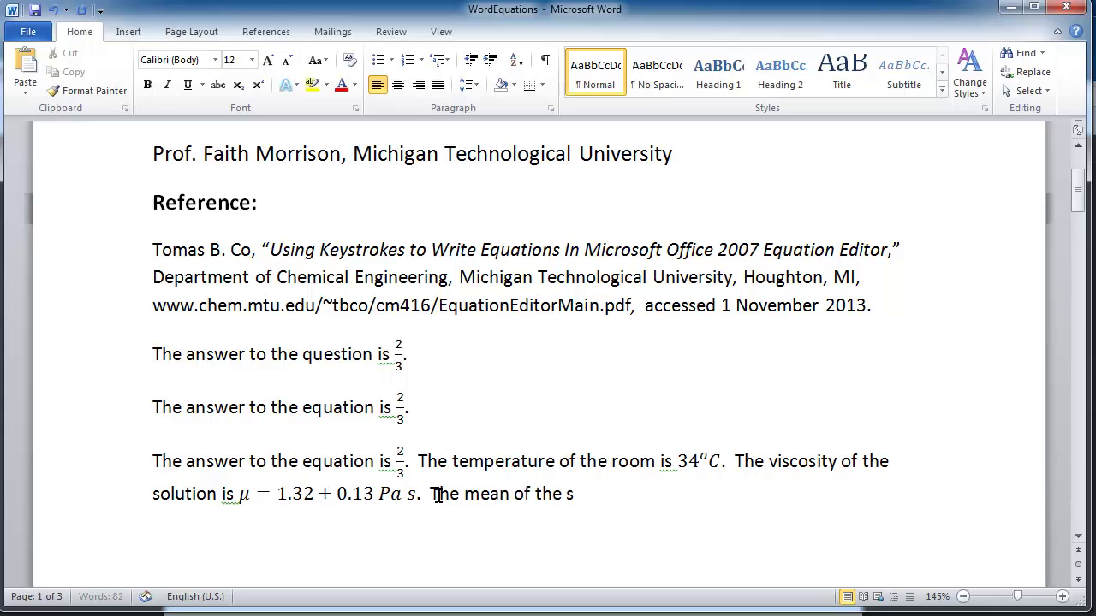
pyautogui.write('ample may be calculated by')
pyautogui.press('Return')
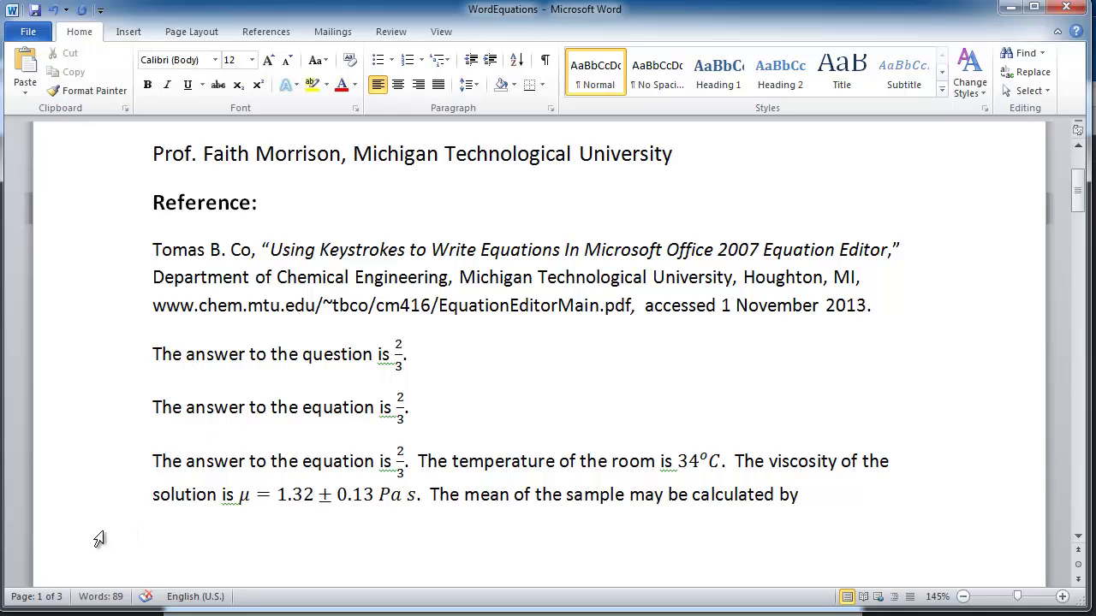
pyautogui.hotkey('alt', '=')
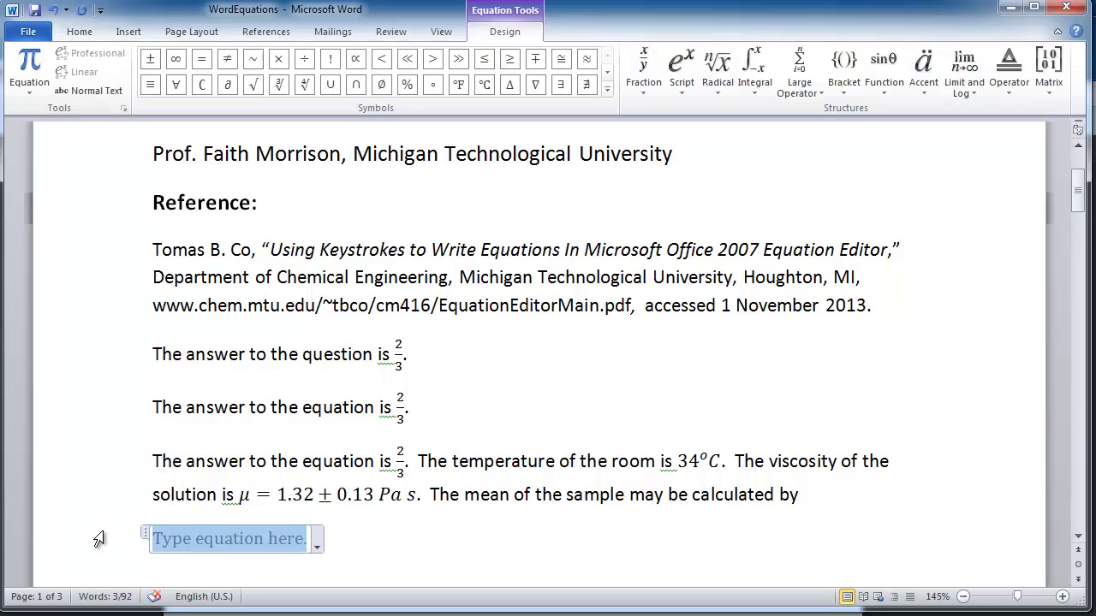
# Build the equation x̄_j = (1/N) Σ_{i=1}^N x_ij and exit equation editing
pyautogui.write('x_j')
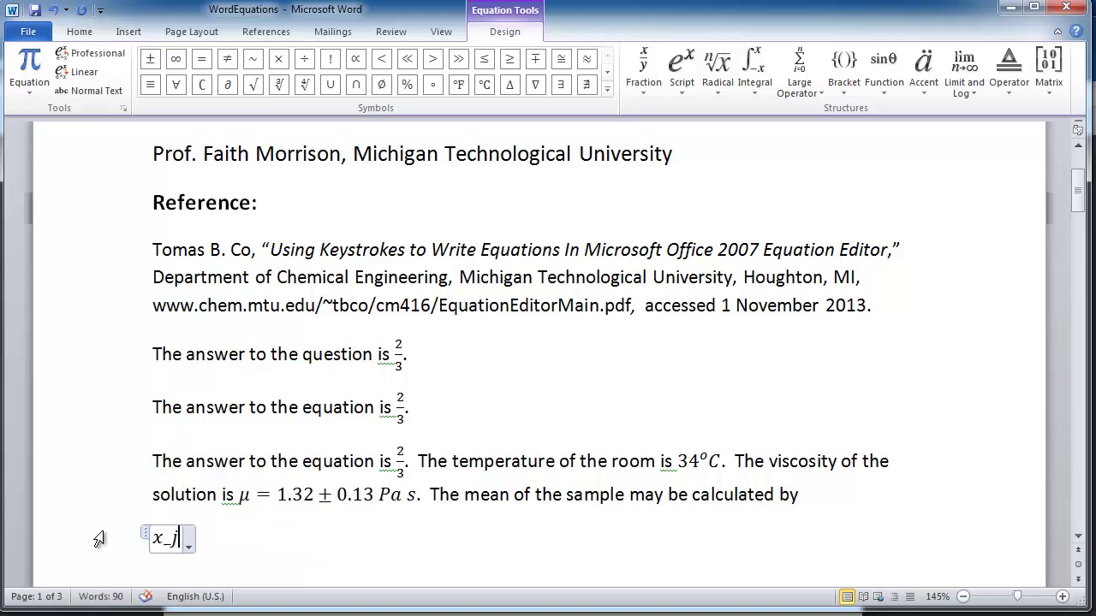
pyautogui.press('space')
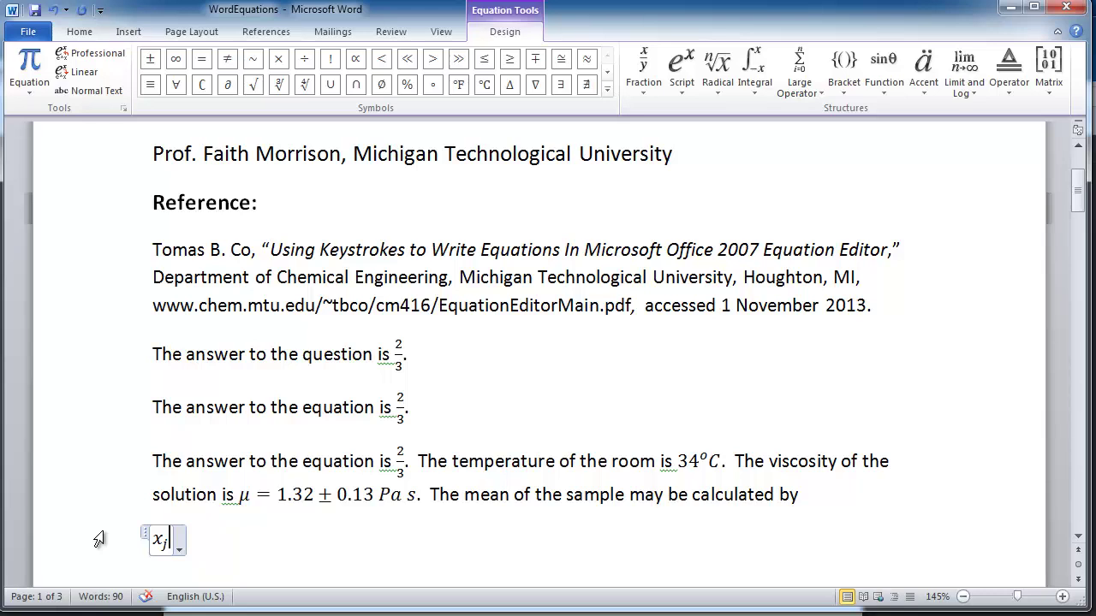
pyautogui.write('\\')
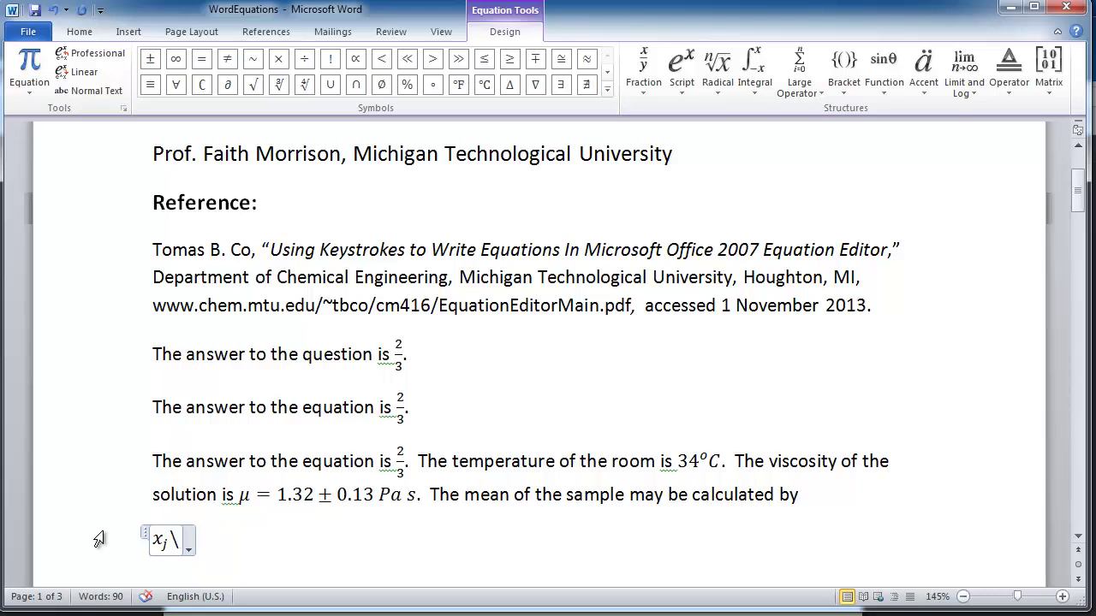
pyautogui.write('bar')
pyautogui.press('space')
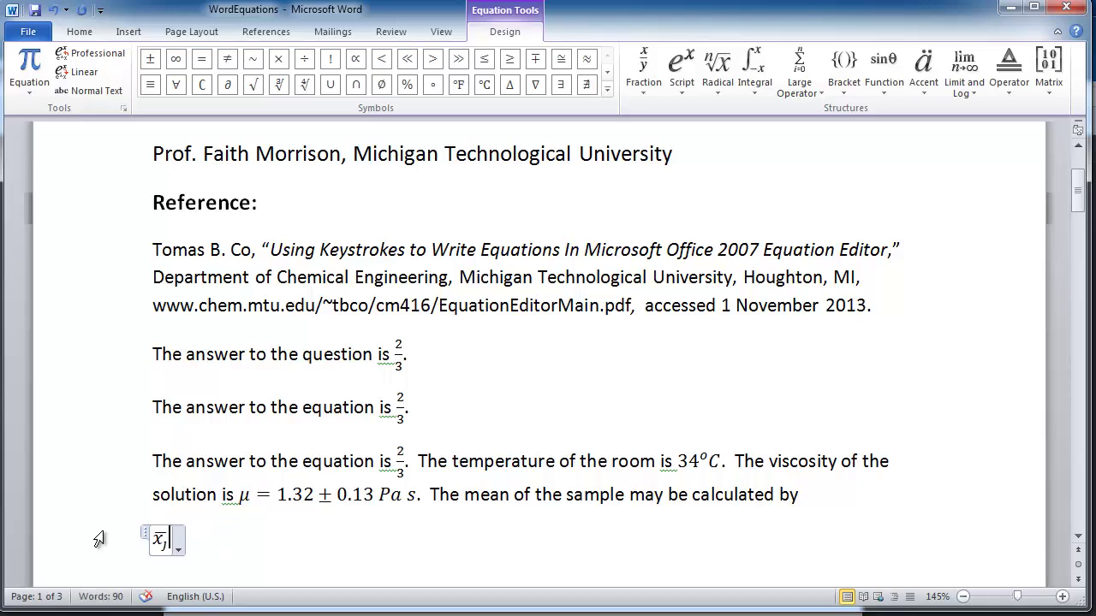
pyautogui.write('= ')
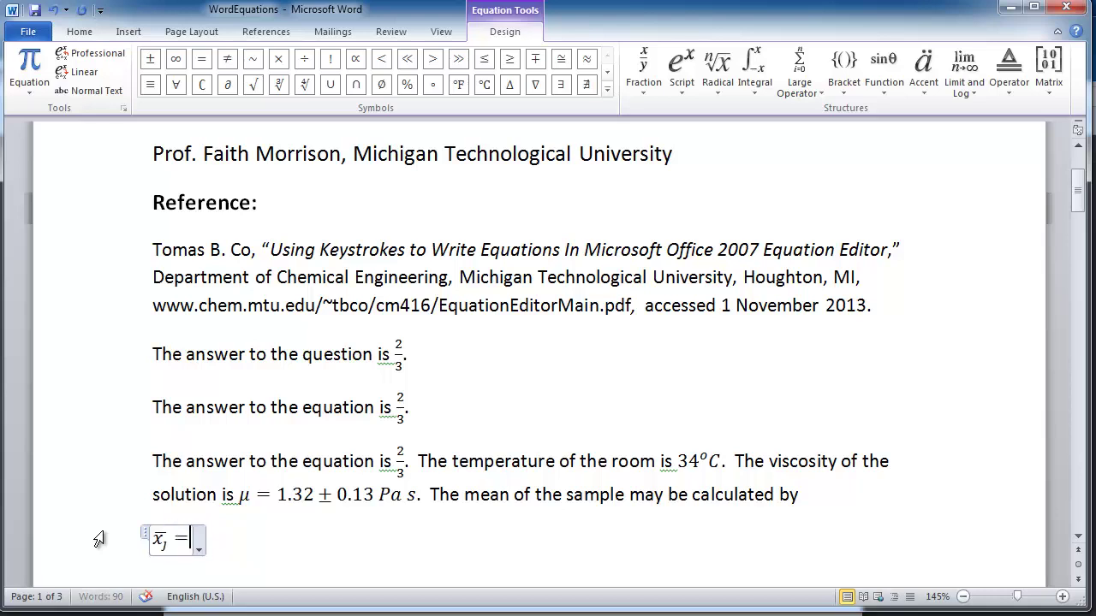
pyautogui.write('1/N')
pyautogui.press('space')
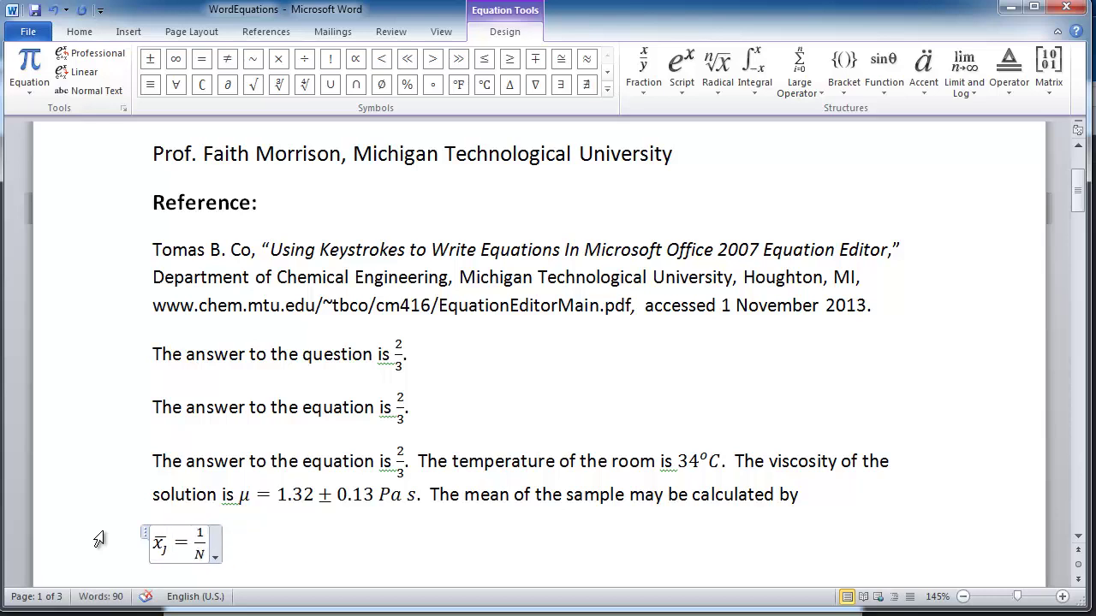
pyautogui.write('\\sum')
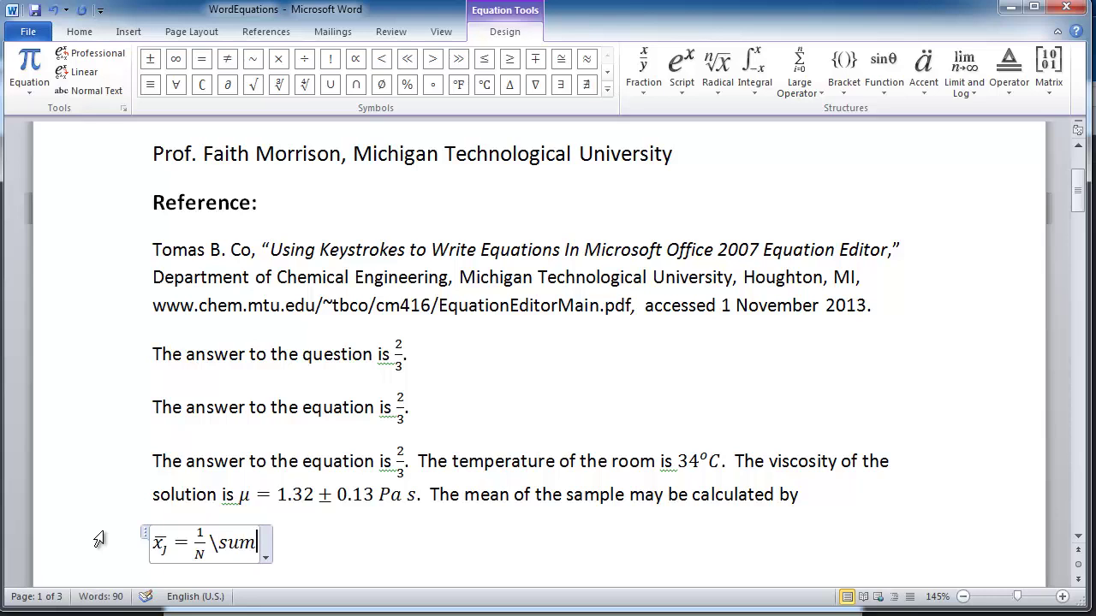
pyautogui.press('space')
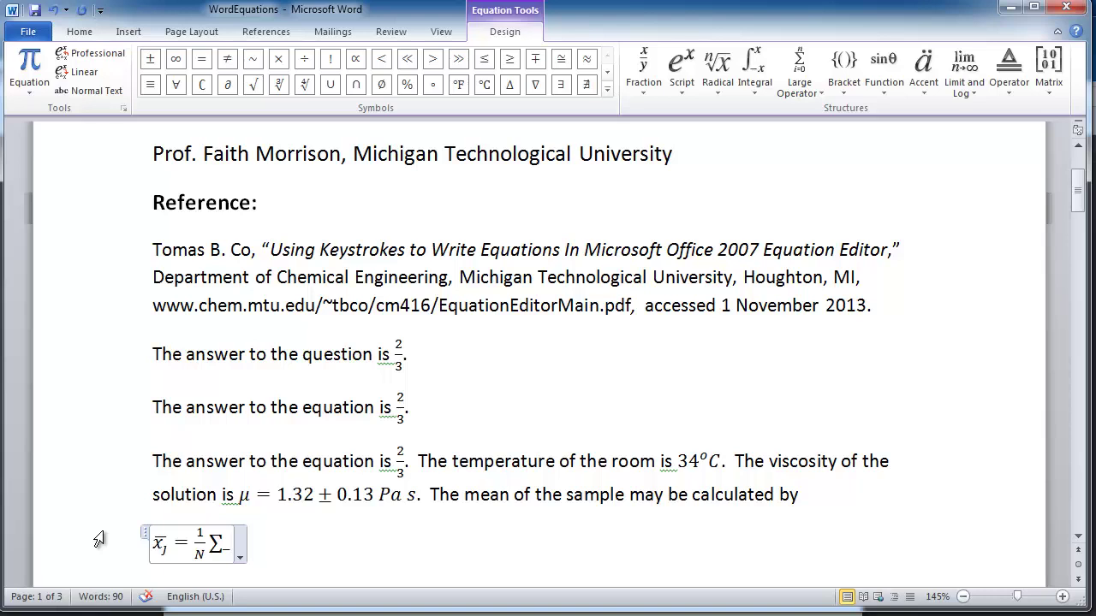
pyautogui.write('(')
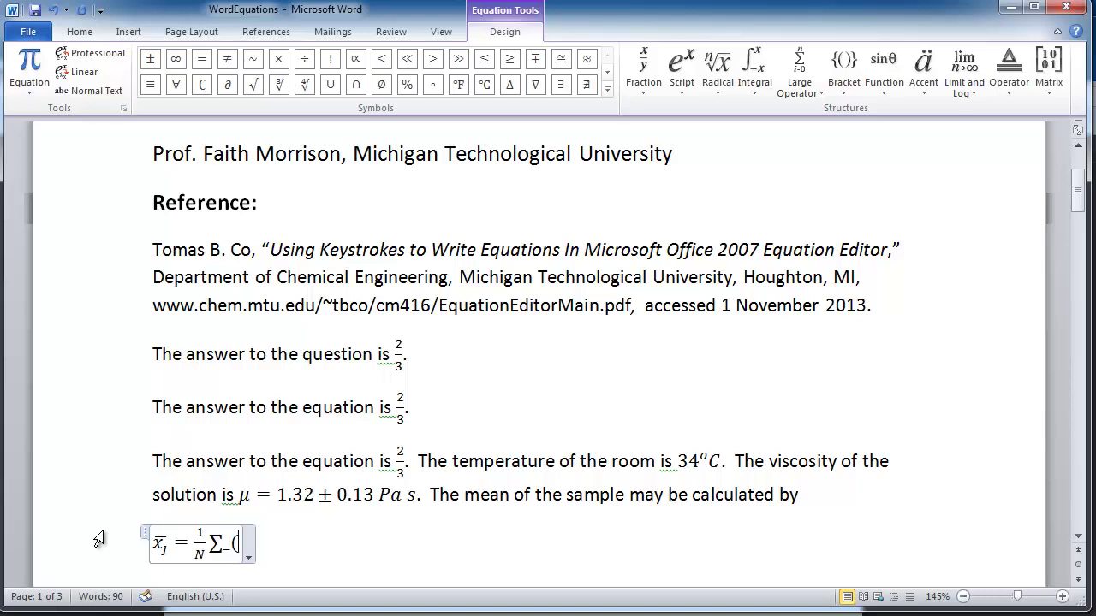
pyautogui.write('i=1)')
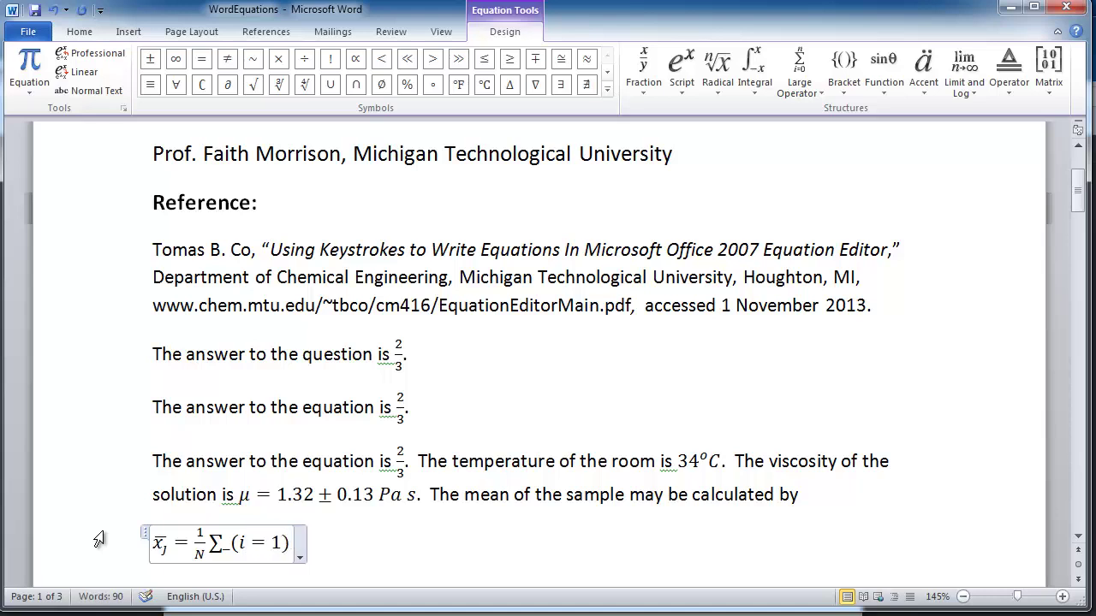
pyautogui.write('^')
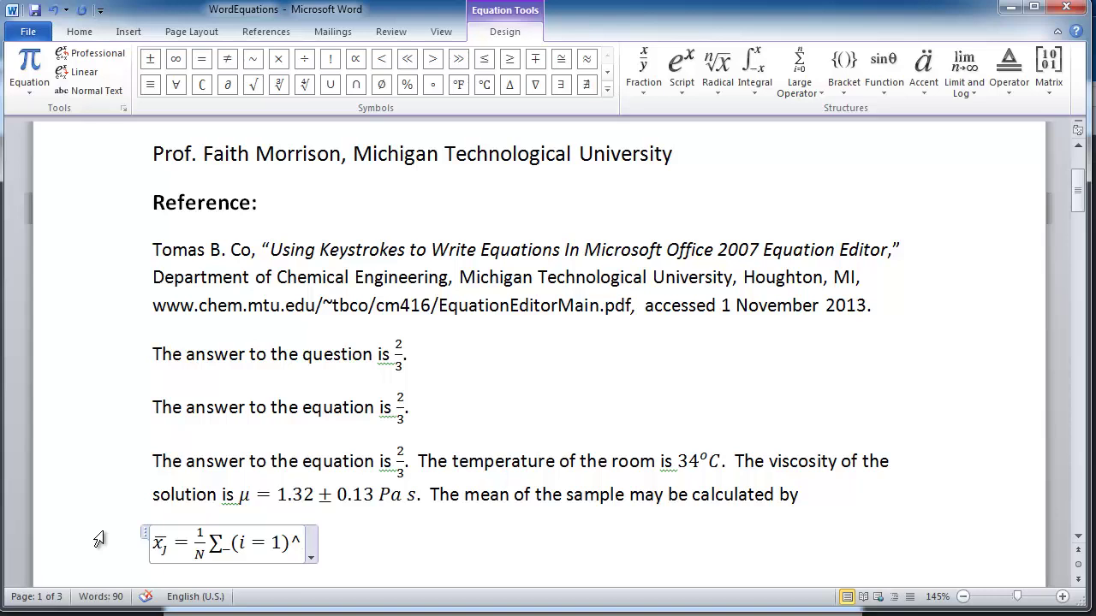
pyautogui.write('N ')
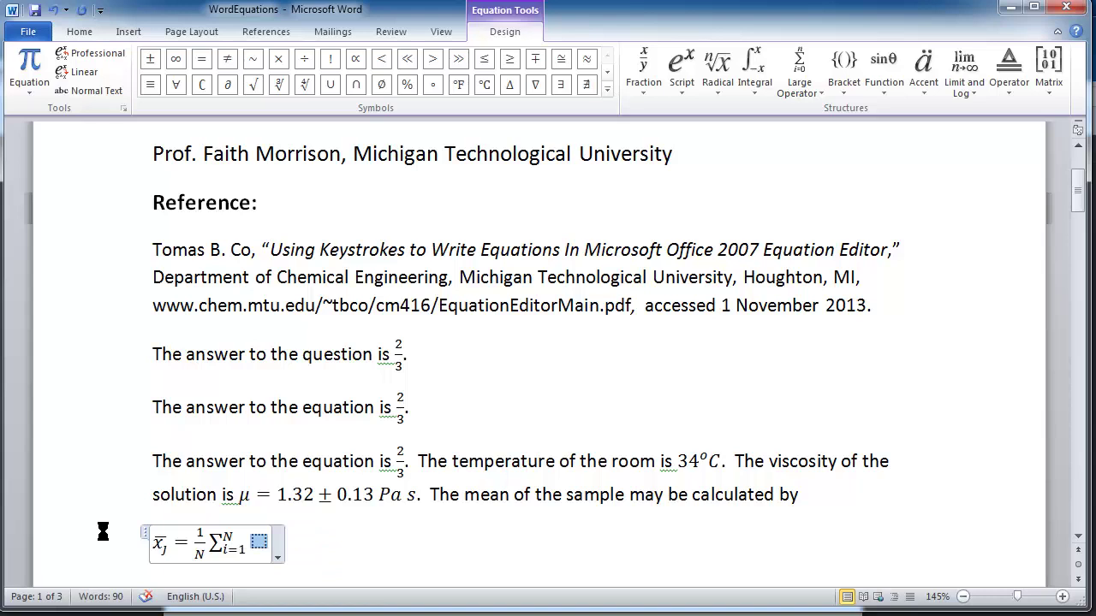
pyautogui.write('x_ij')
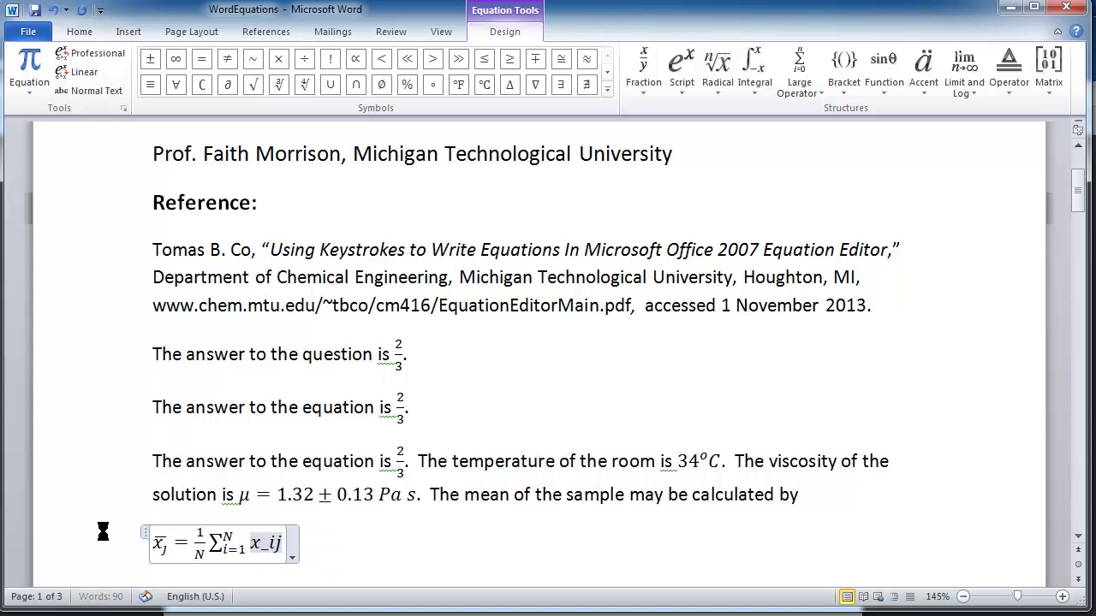
pyautogui.press('space')
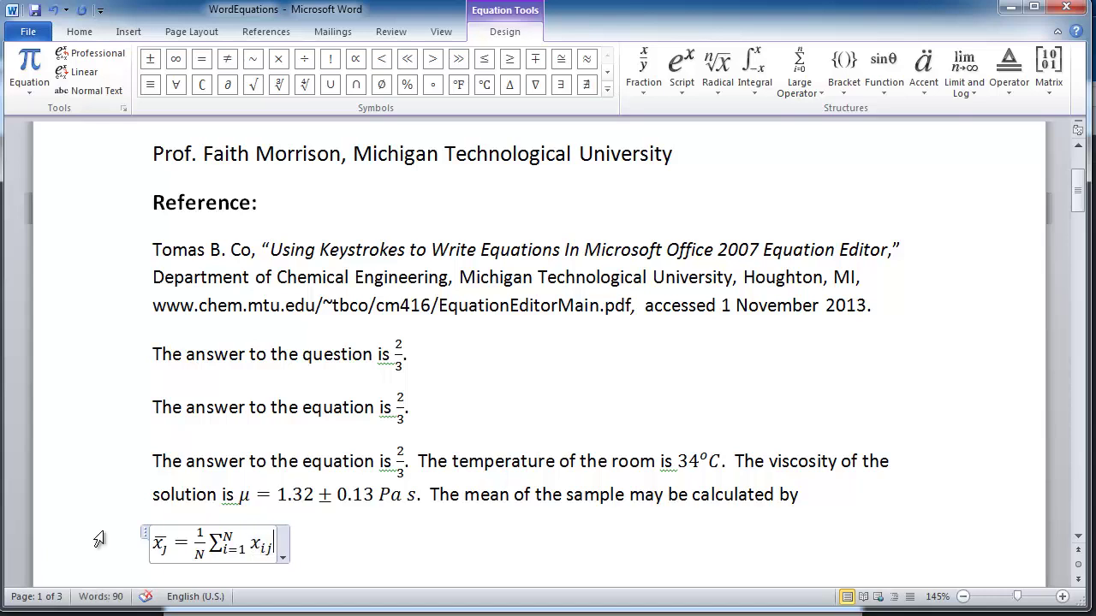
pyautogui.press('Right')
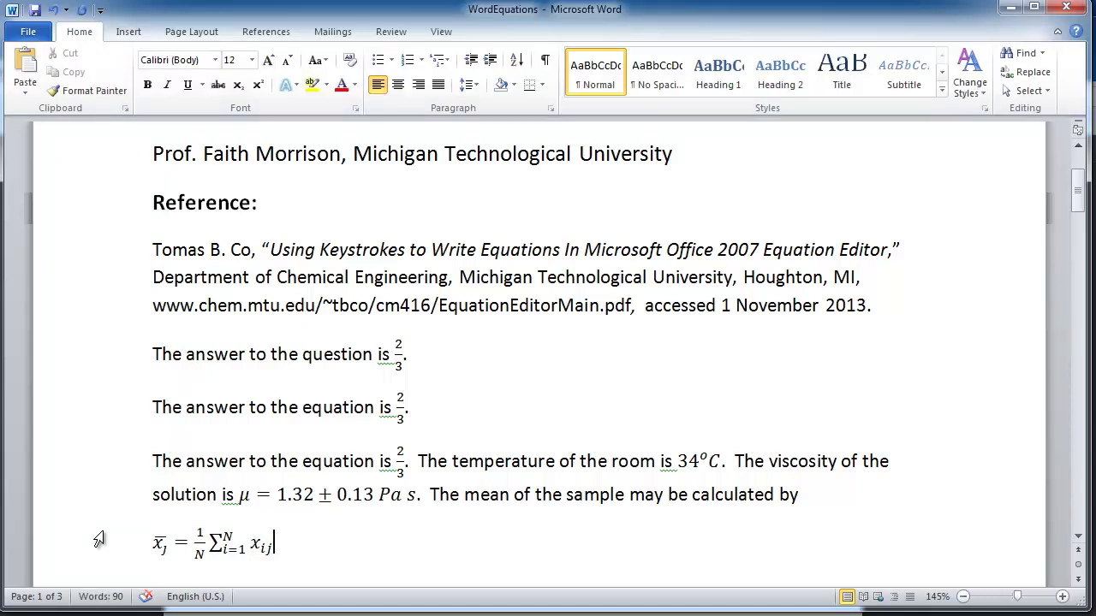
# Put a period after the mean equation and start a new paragraph 'Transitional flow is for'
pyautogui.write('.')
pyautogui.press('Return')
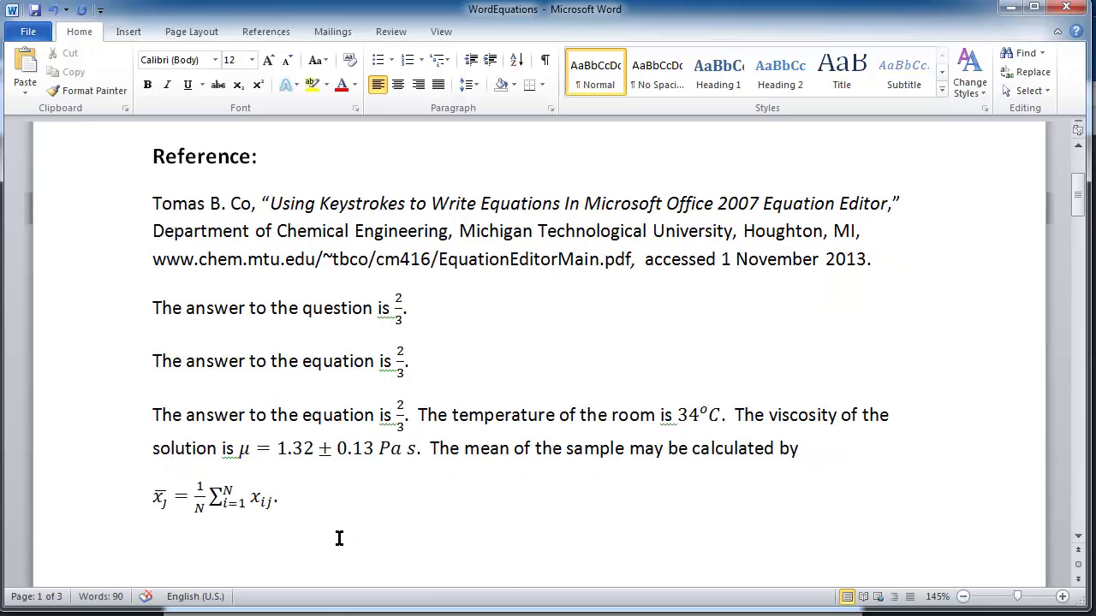
pyautogui.write('Transitional flow is for')
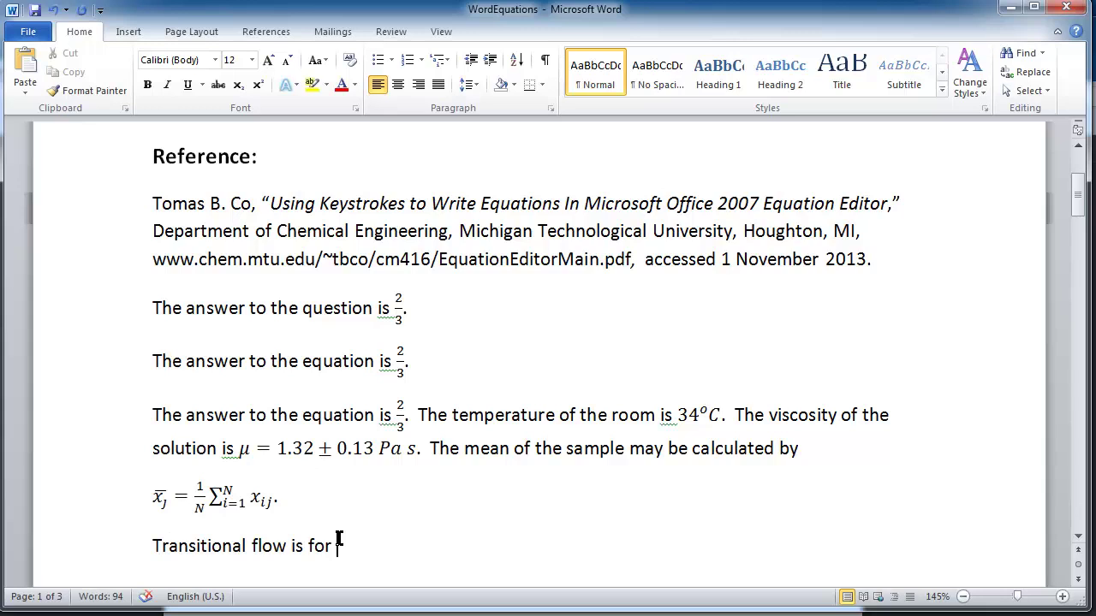
pyautogui.press('alt')
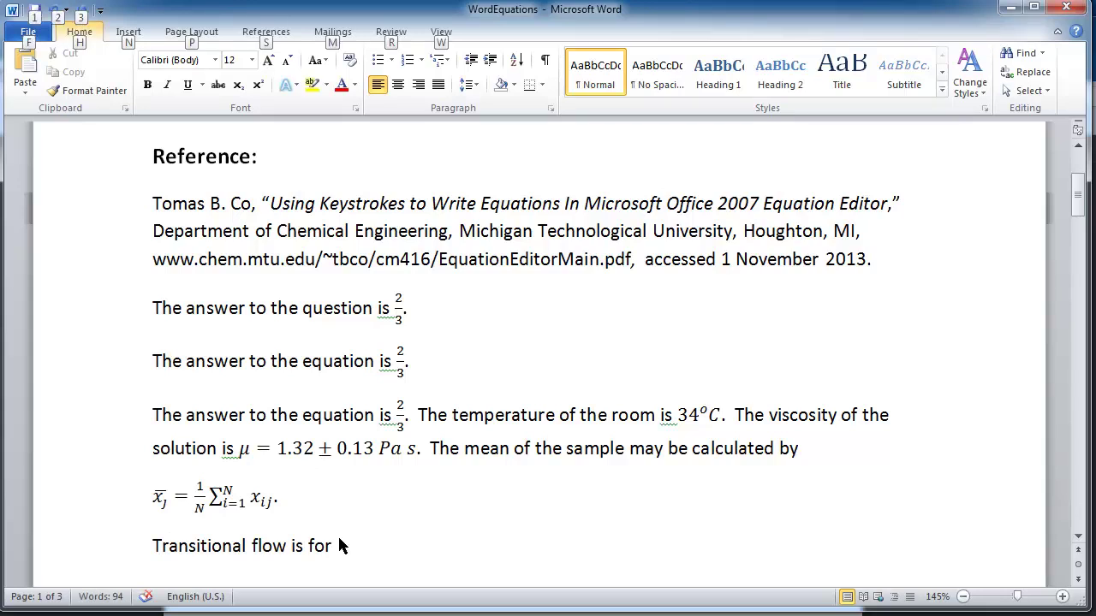
pyautogui.press('alt')
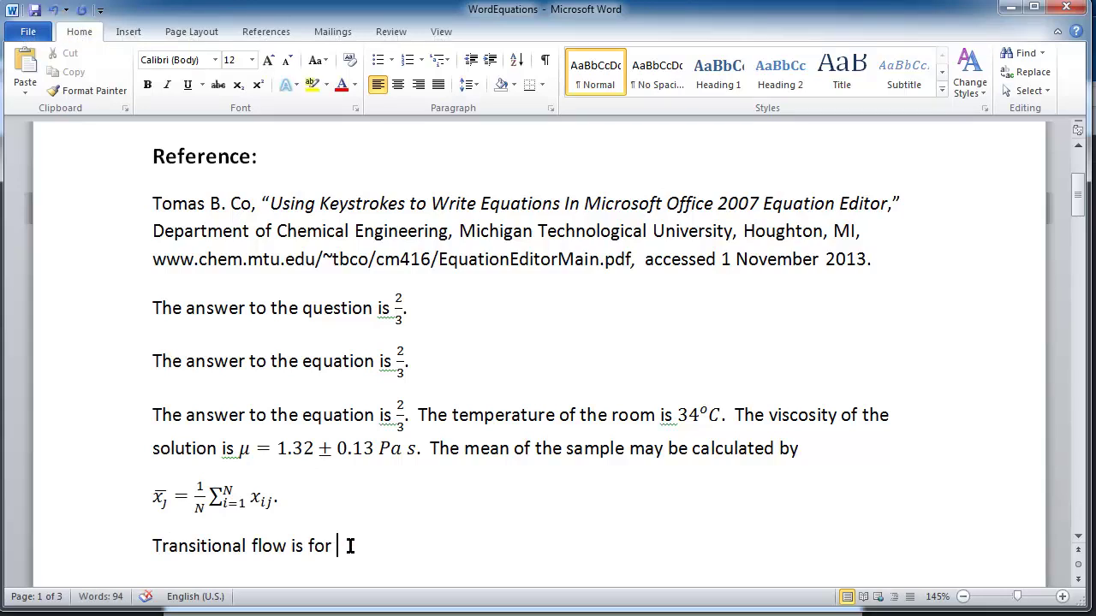
# Insert the inline range 2,100 ≤ Re ≤ 4,000, add a period, and begin 'The unit normal is'
pyautogui.hotkey('alt', '=')
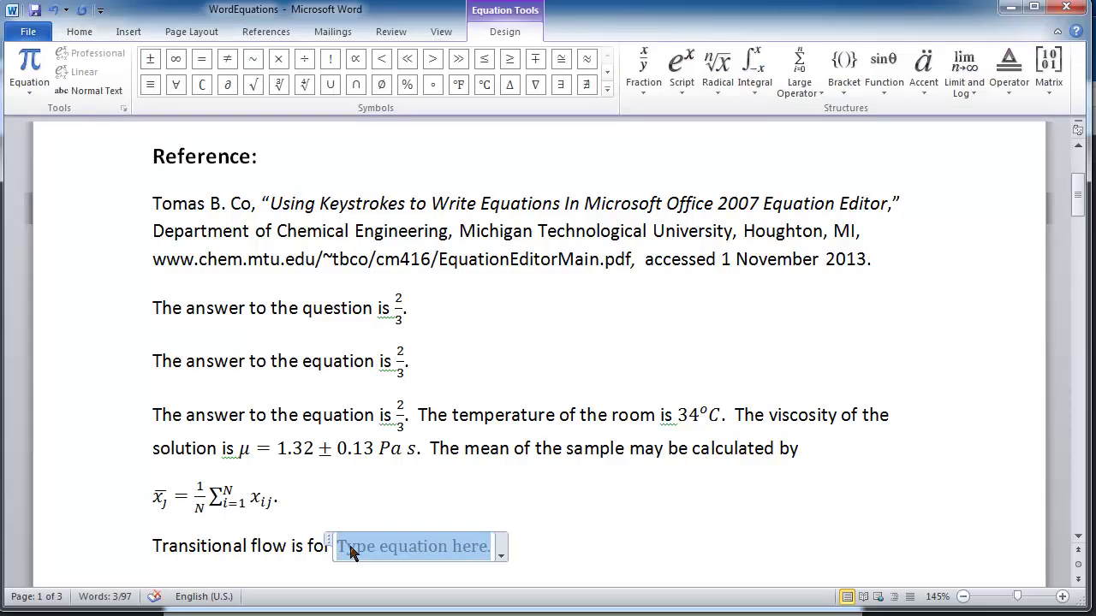
pyautogui.write('2')
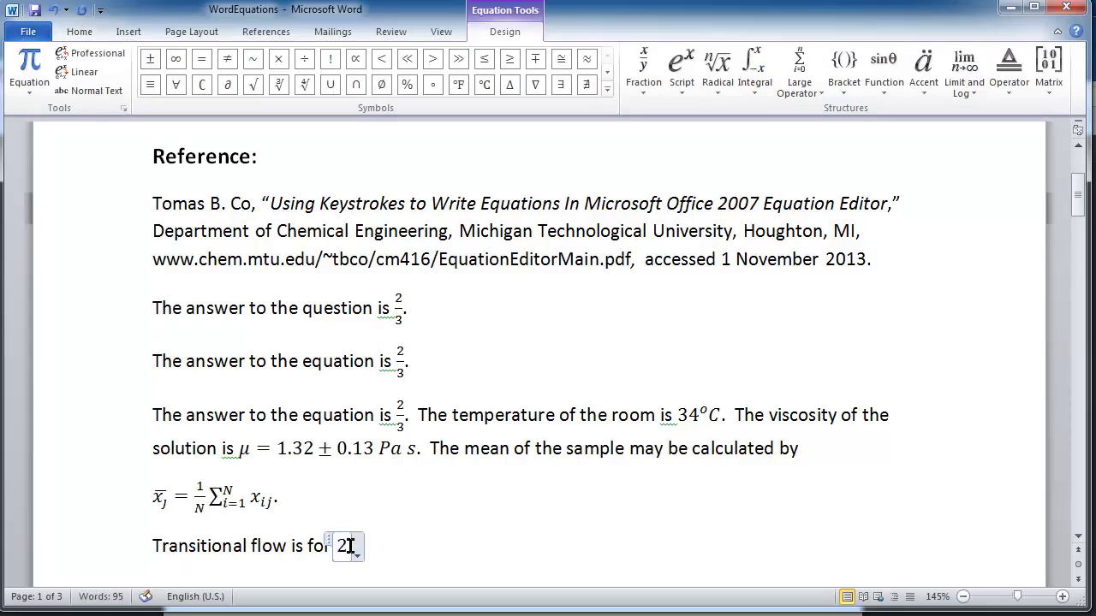
pyautogui.write('100')
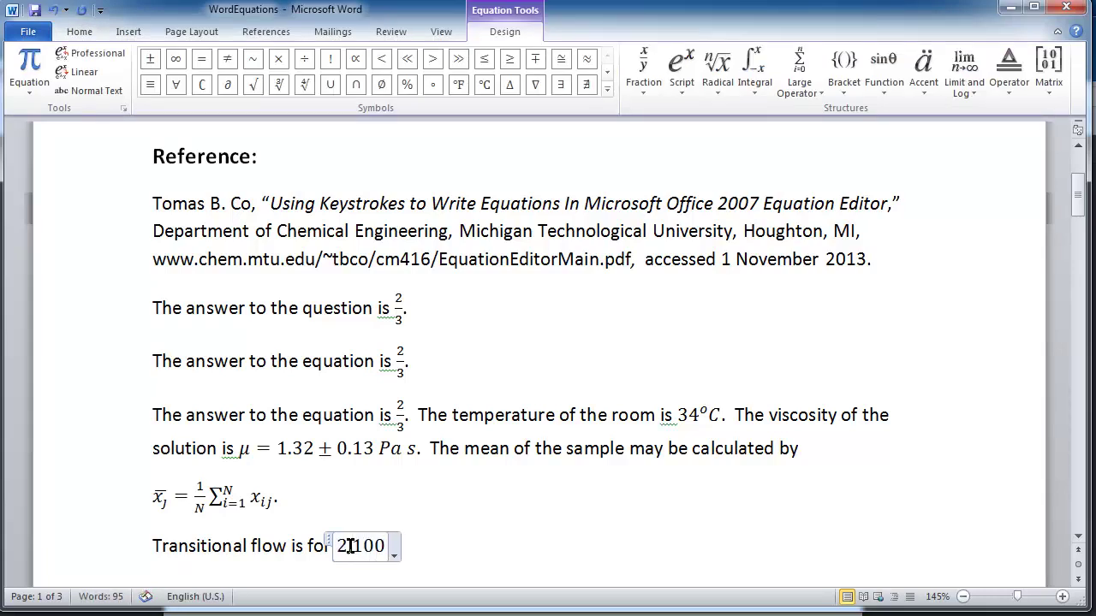
pyautogui.write('\\le ')
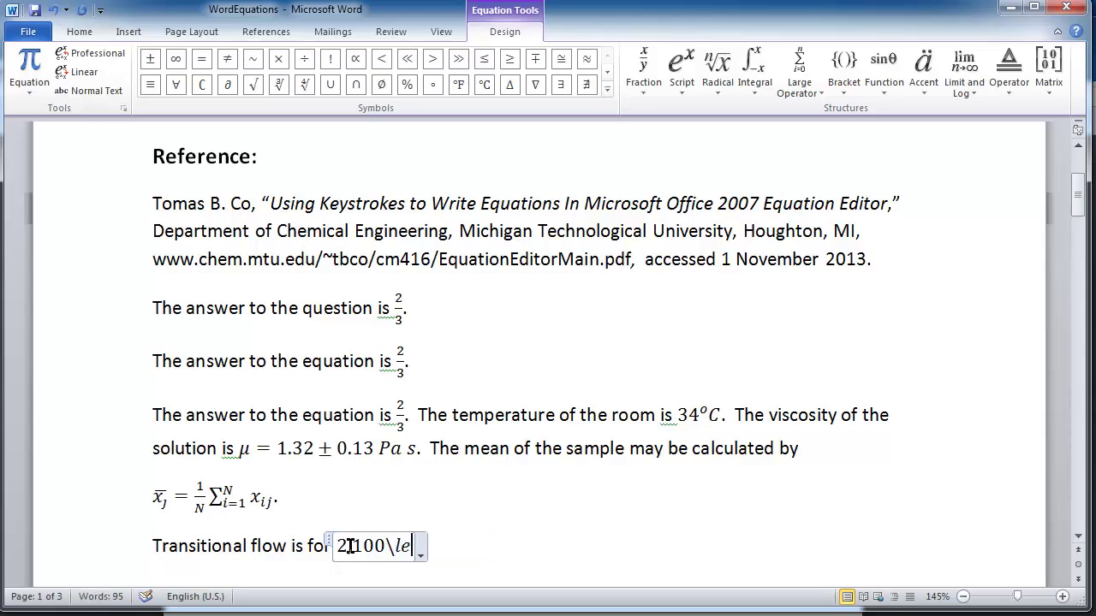
pyautogui.press('BackSpace')
pyautogui.press('BackSpace')
pyautogui.press('BackSpace')
pyautogui.press('BackSpace')
pyautogui.write(' ≤ Re')
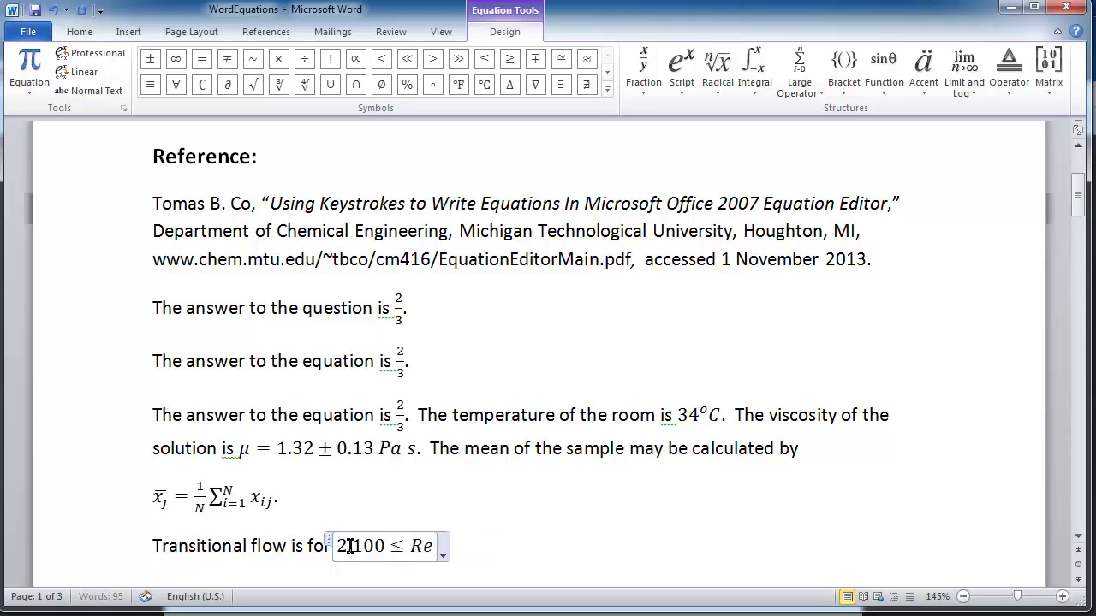
pyautogui.write('\\le ')
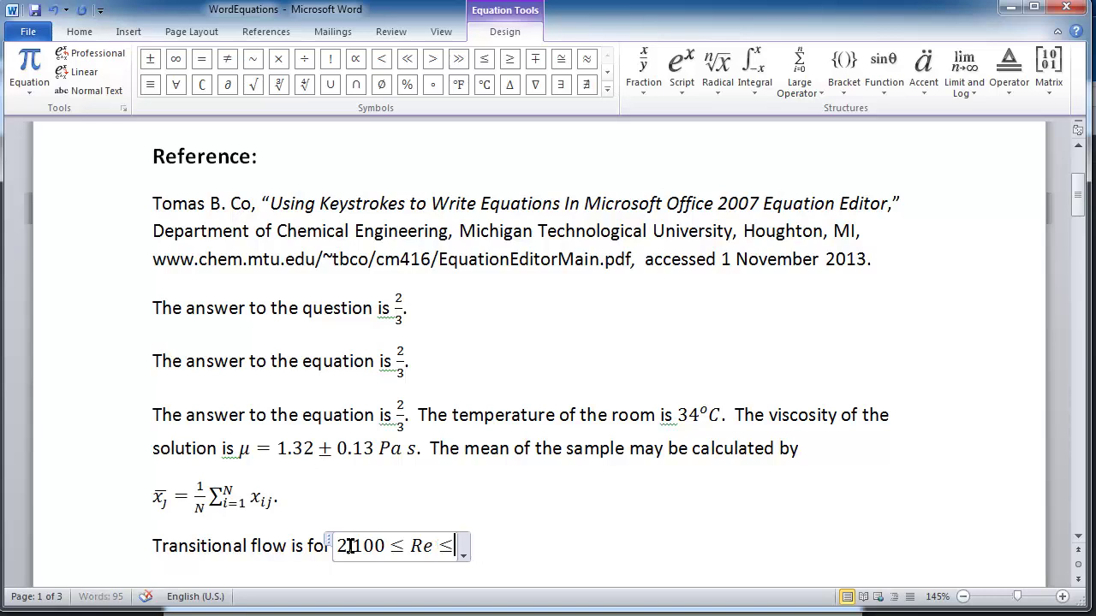
pyautogui.write('4,000')
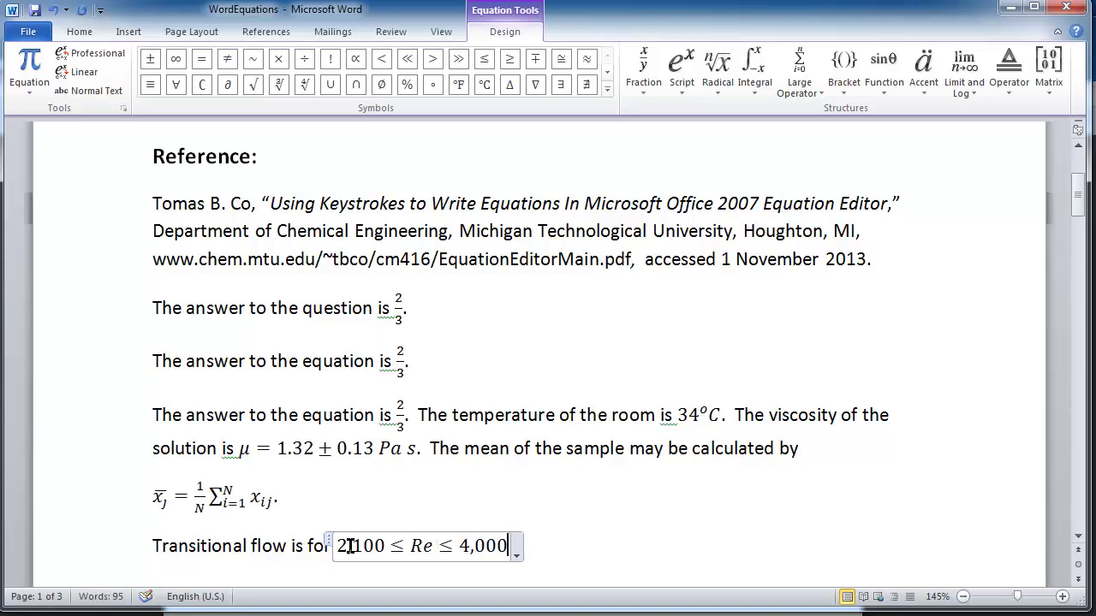
pyautogui.press('Right')
pyautogui.write('.')
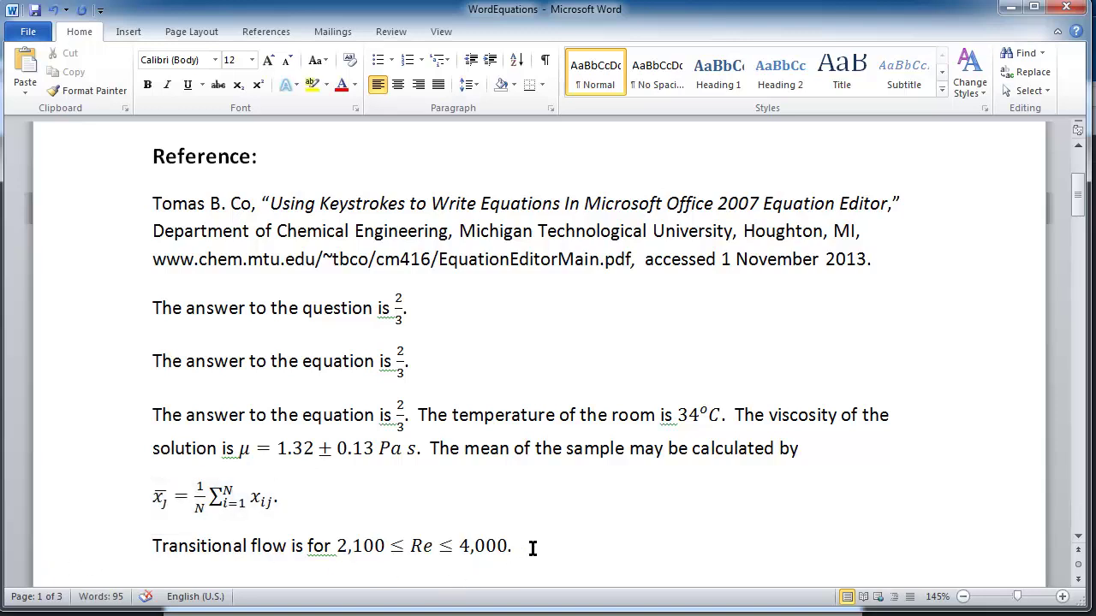
pyautogui.write('The unit normal is')
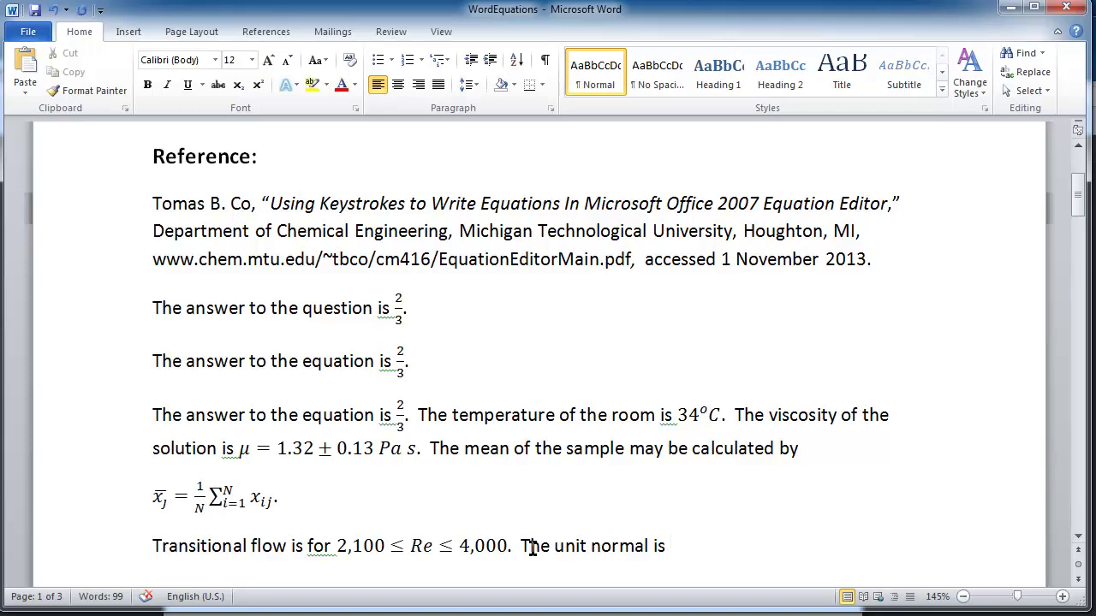
# Insert an inline hatted n̂, add a period, and start the sentence 'The stress tensor'
pyautogui.hotkey('alt', '=')
pyautogui.write('n')
pyautogui.write('\\hat')
pyautogui.press('space')
pyautogui.press('Right')
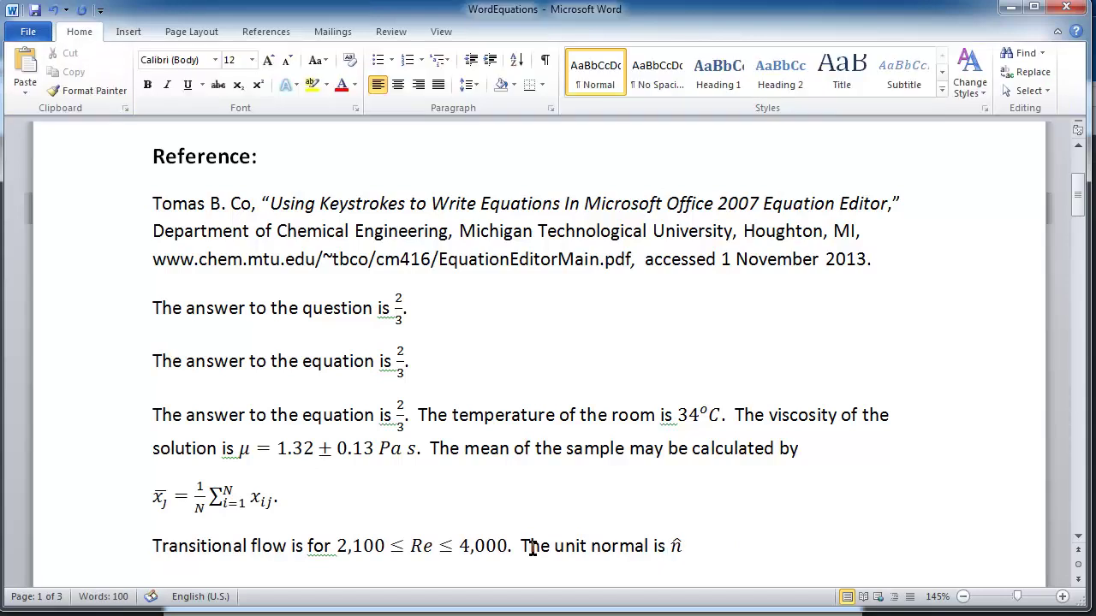
pyautogui.write('.')
pyautogui.write(' The stress te')
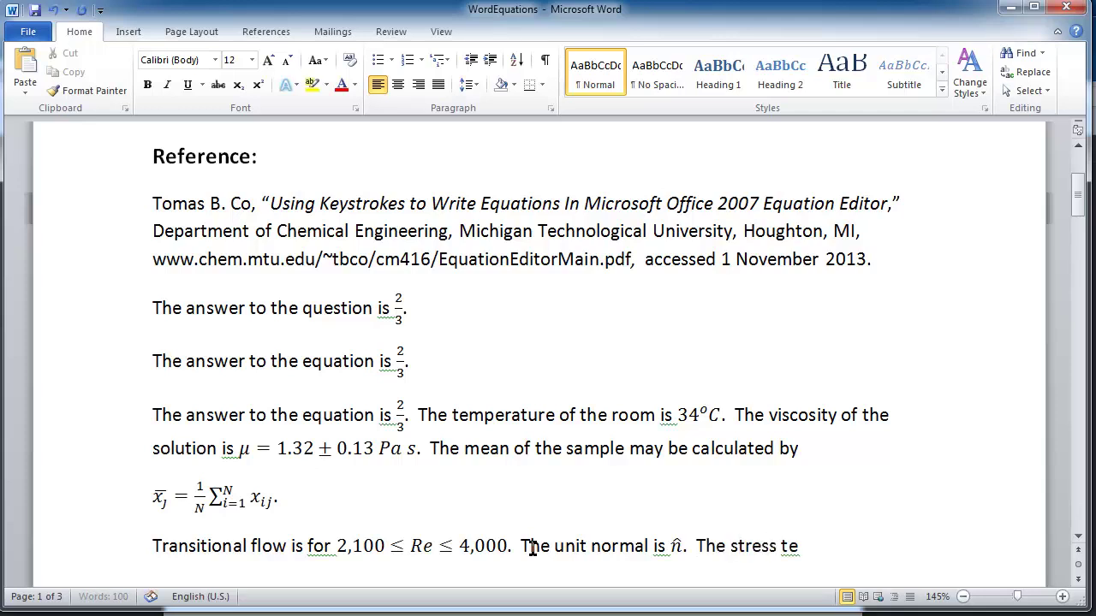
pyautogui.write('nsor')
# Insert an inline τ with tilde and double underbar, then type 'is always symmetric.'
pyautogui.hotkey('alt', '=')
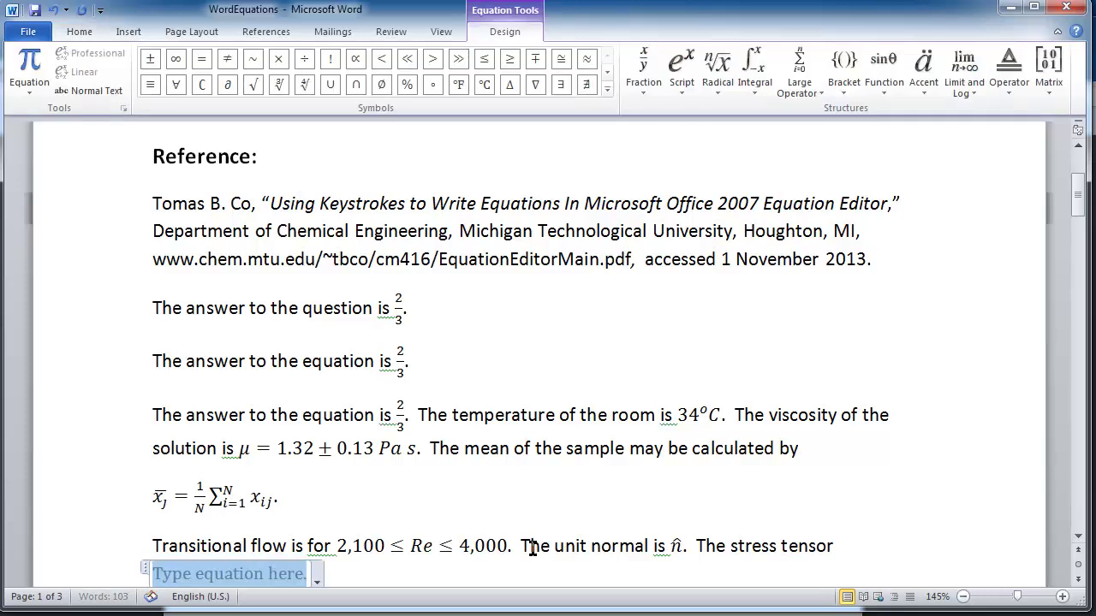
pyautogui.write('au ')
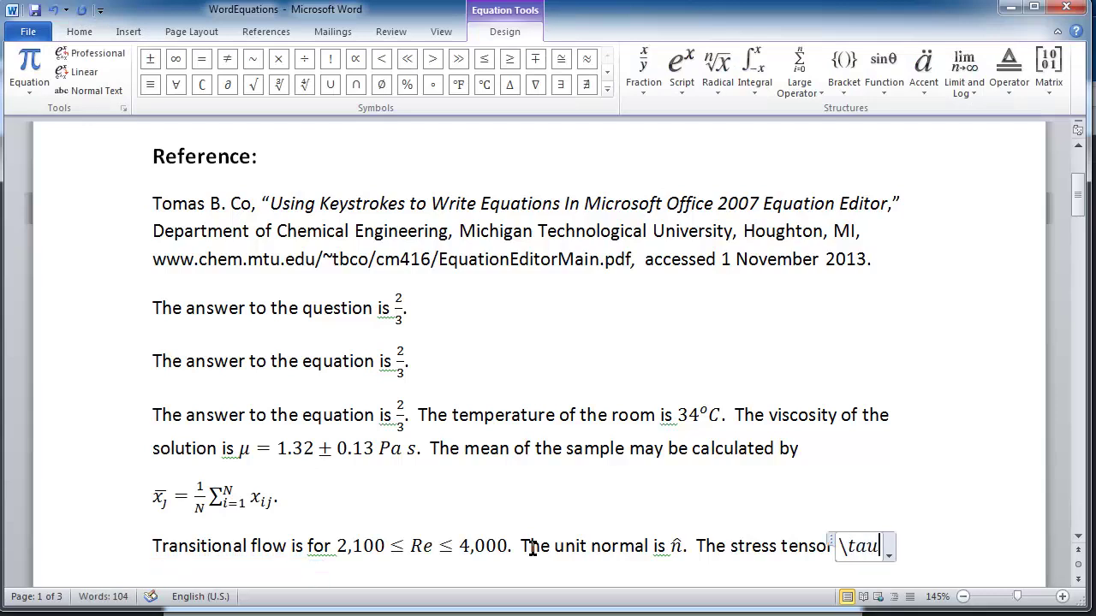
pyautogui.write('\tilde')
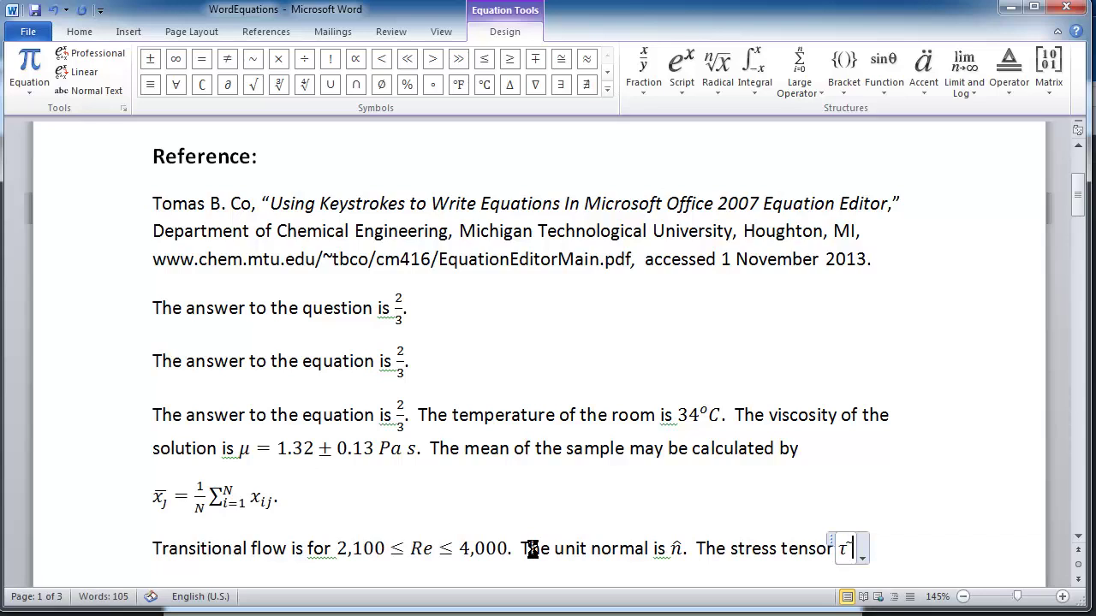
pyautogui.write('  \\')
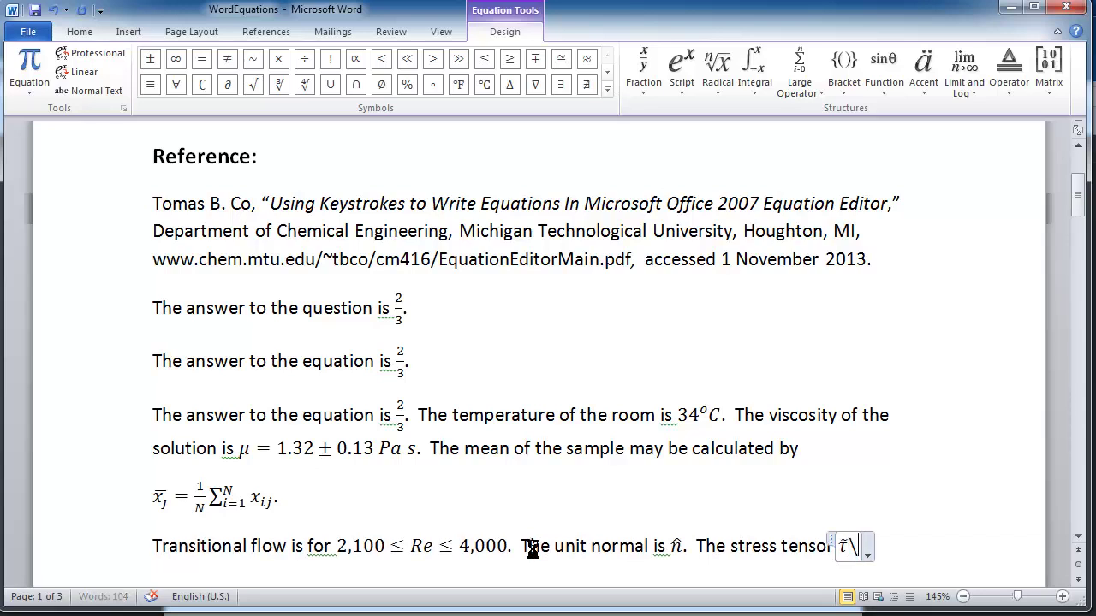
pyautogui.write('Ubar')
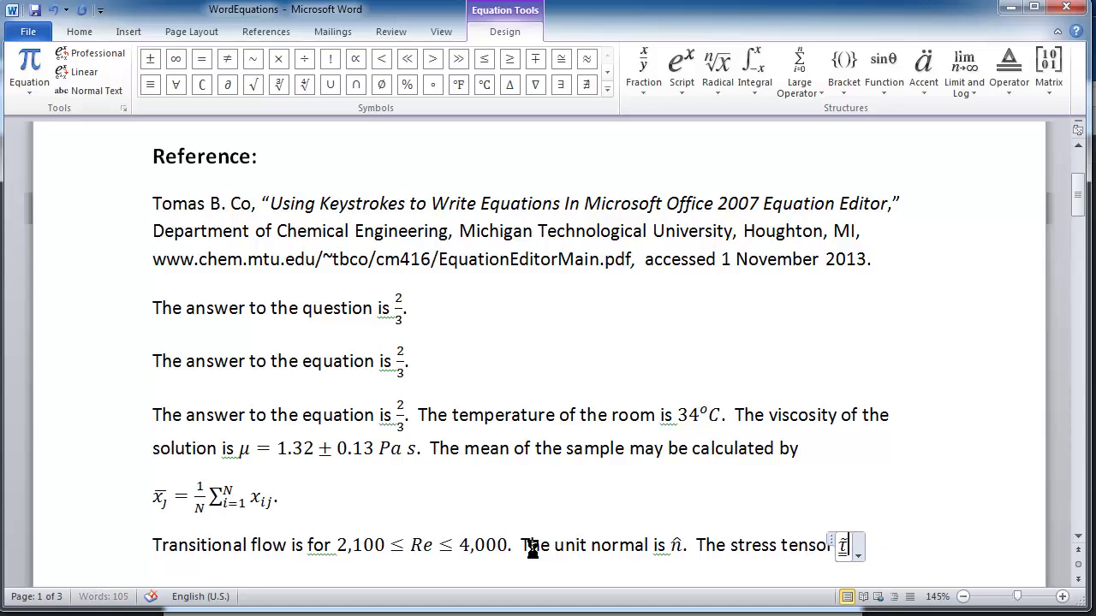
pyautogui.press('Right')
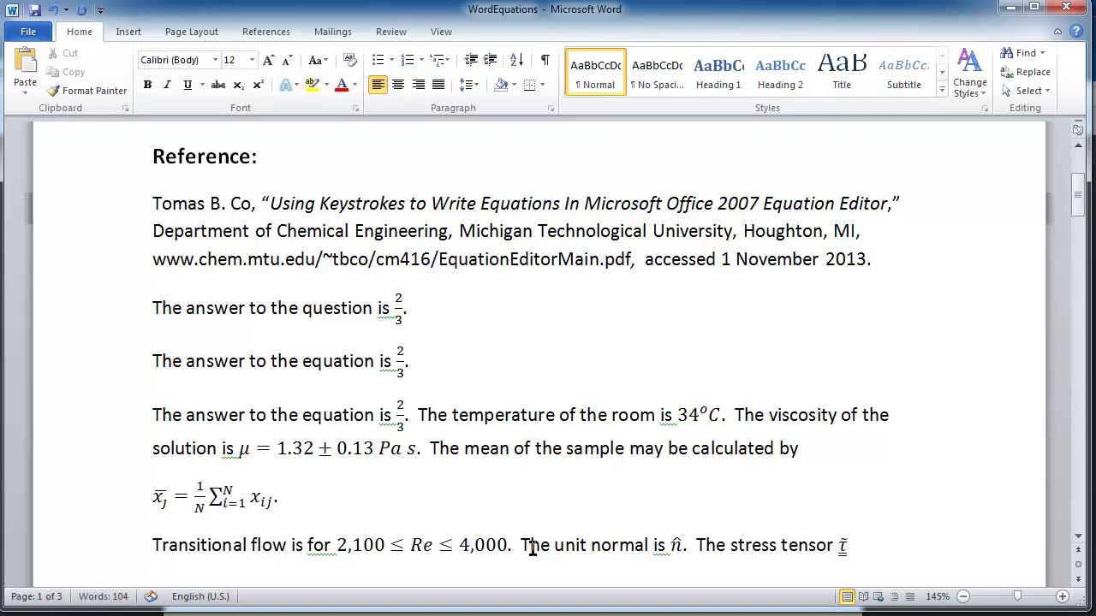
pyautogui.write('.')
pyautogui.press('BackSpace')
pyautogui.write('is alw')
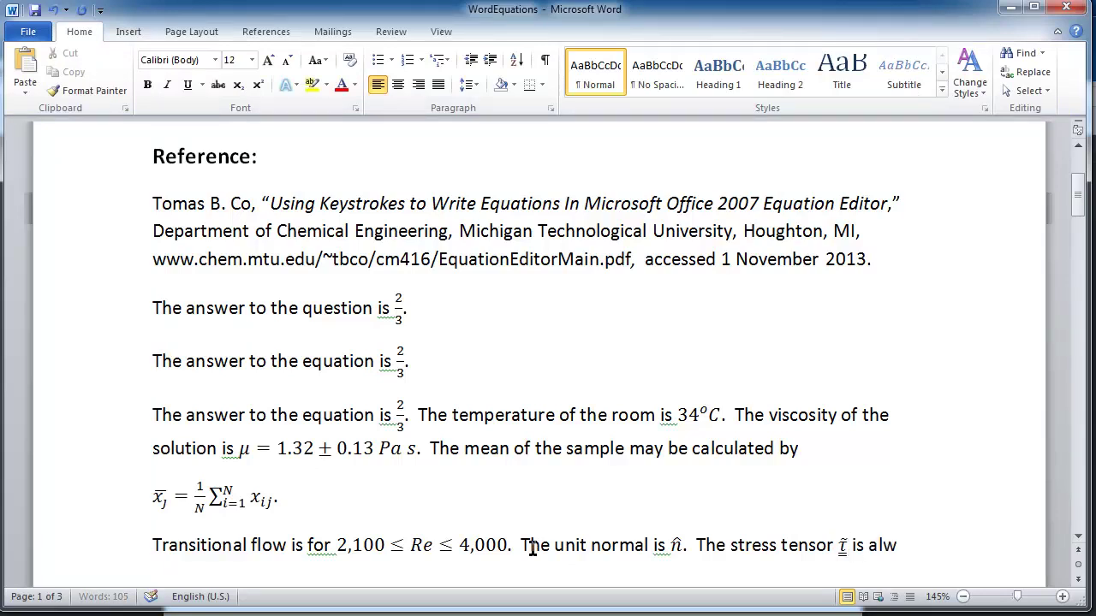
pyautogui.write('ays symmetric.')
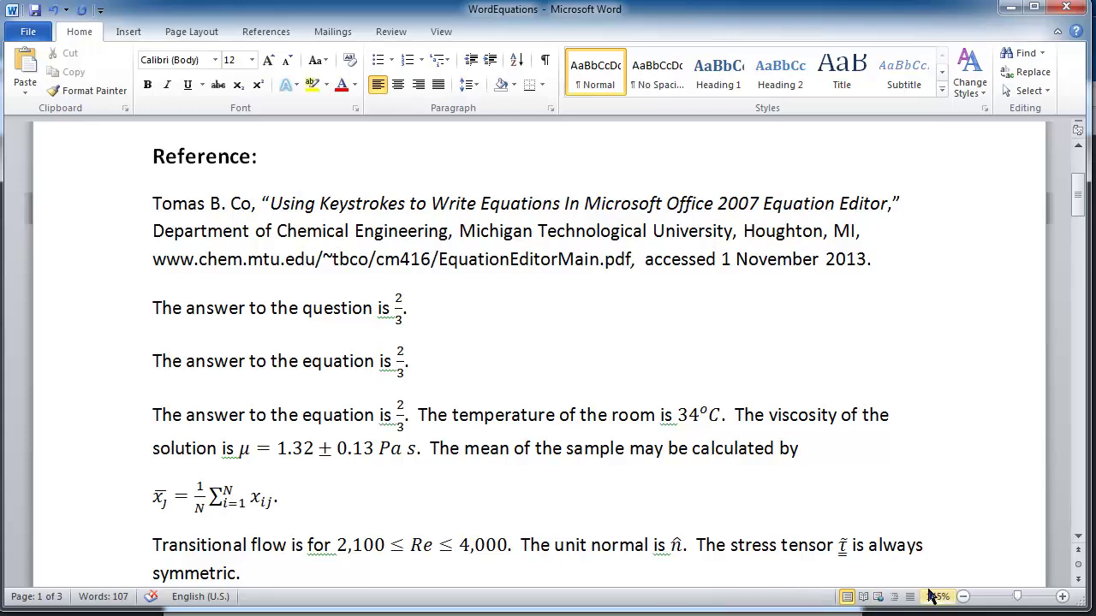
# Add two blank lines below the η(γ̇) viscosity equation on page 3 and insert an empty equation
pyautogui.click(1078, 540)
pyautogui.scroll(-10, 1081, 536)
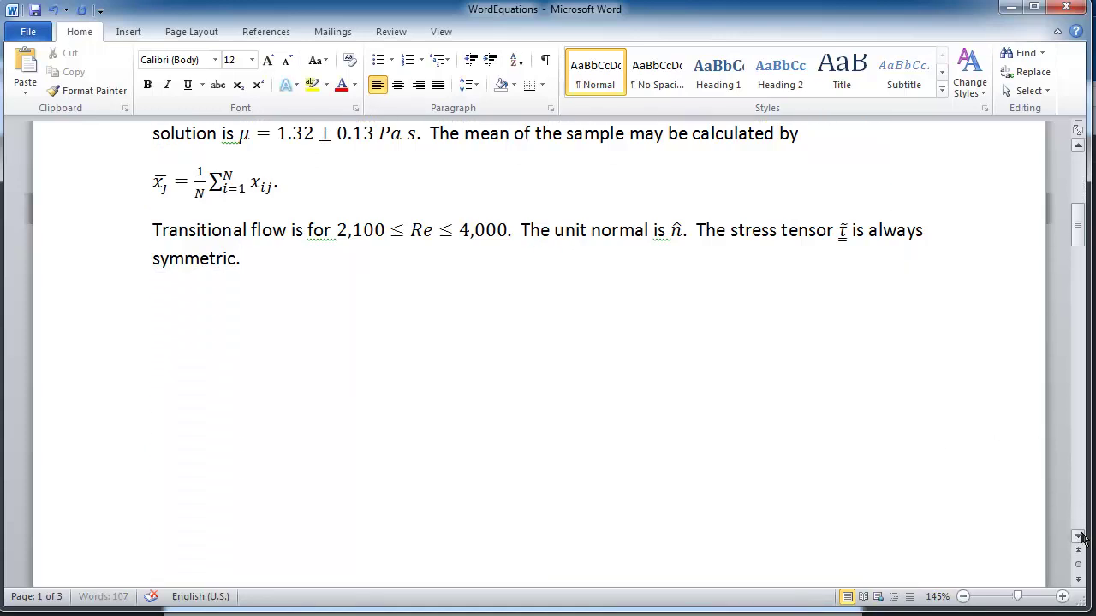
pyautogui.scroll(-15, 1080, 514)
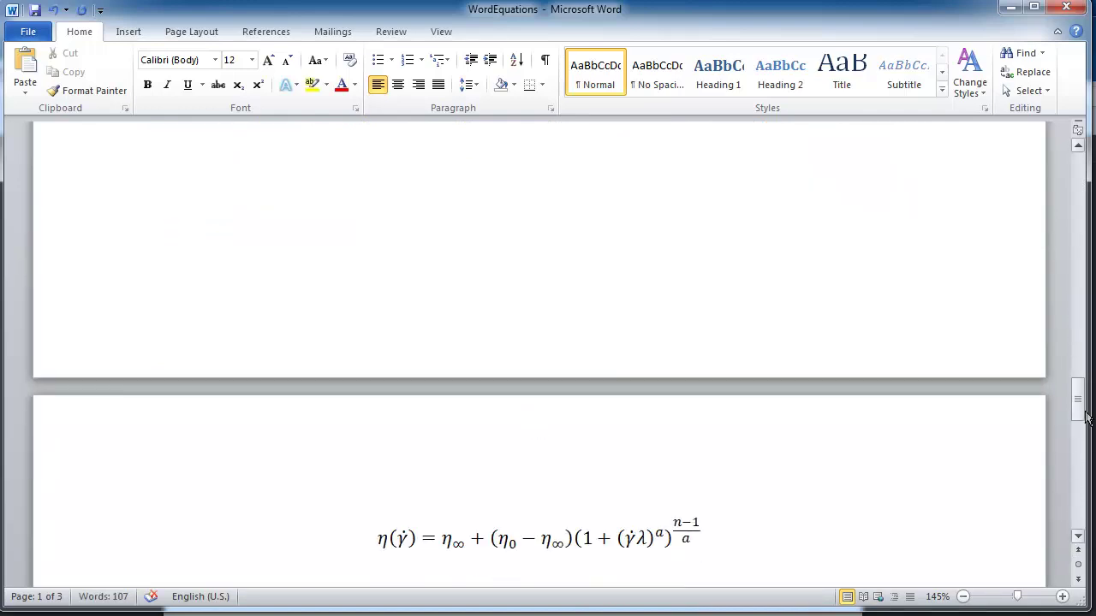
pyautogui.moveTo(1085, 418); pyautogui.dragTo(1086, 435)
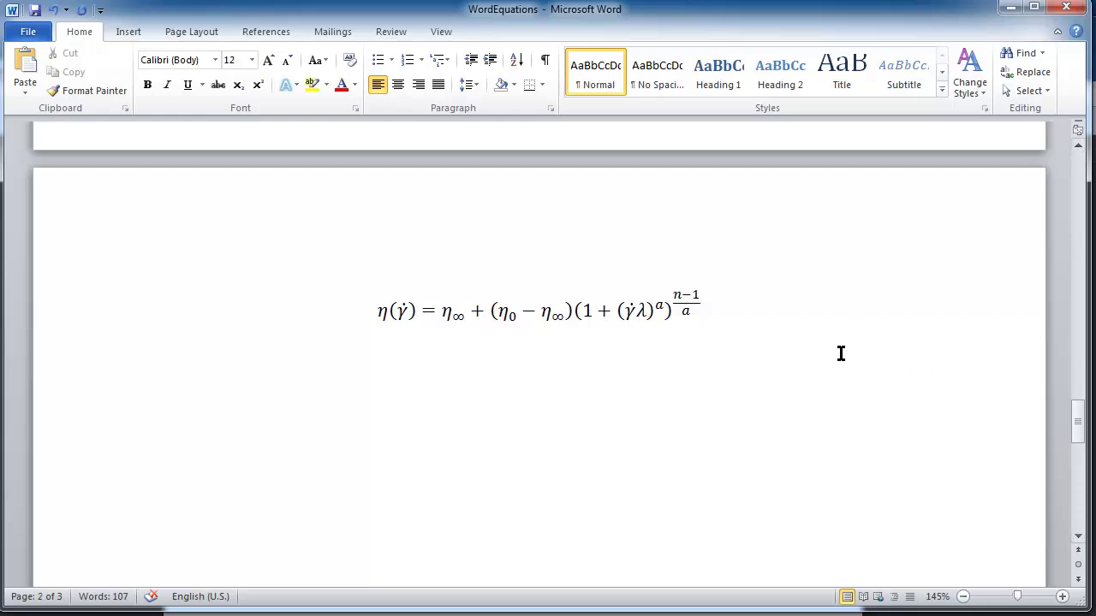
pyautogui.click(726, 313)
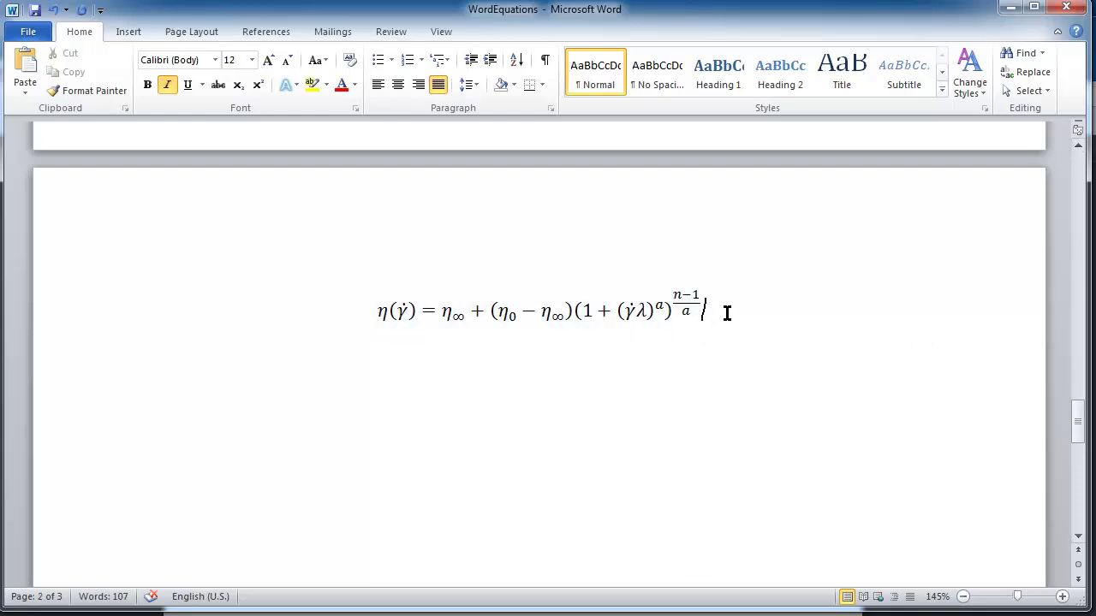
pyautogui.press('Return')
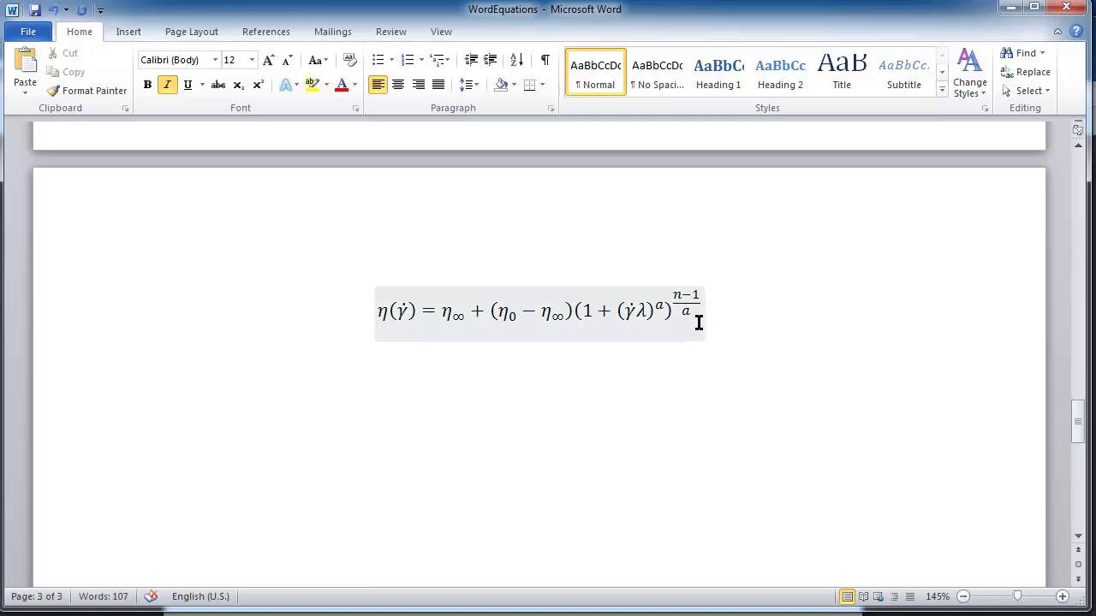
pyautogui.press('Return')
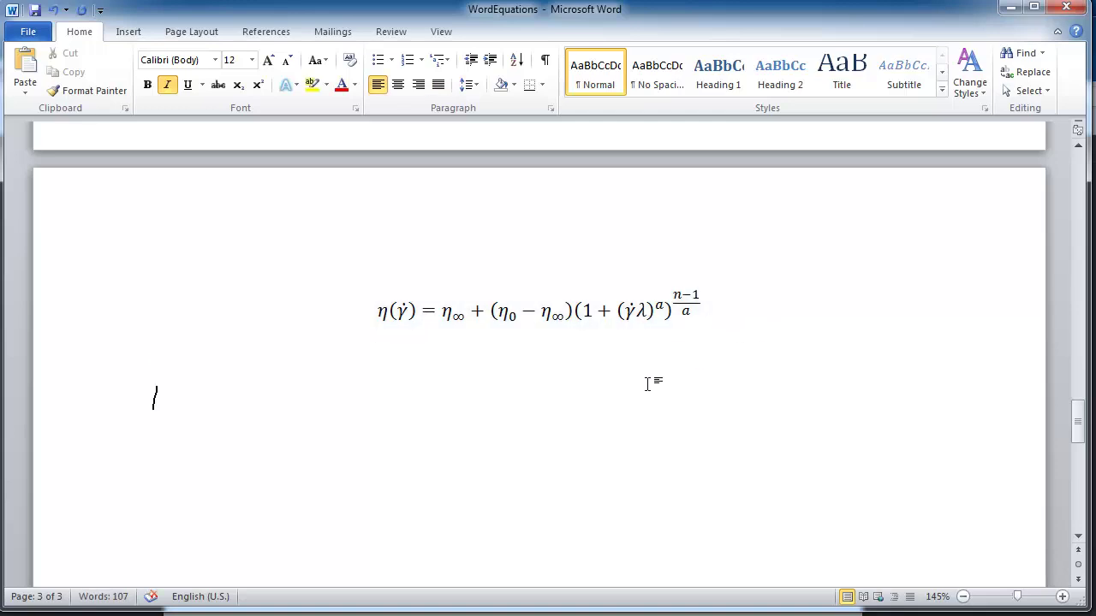
pyautogui.hotkey('alt', '=')
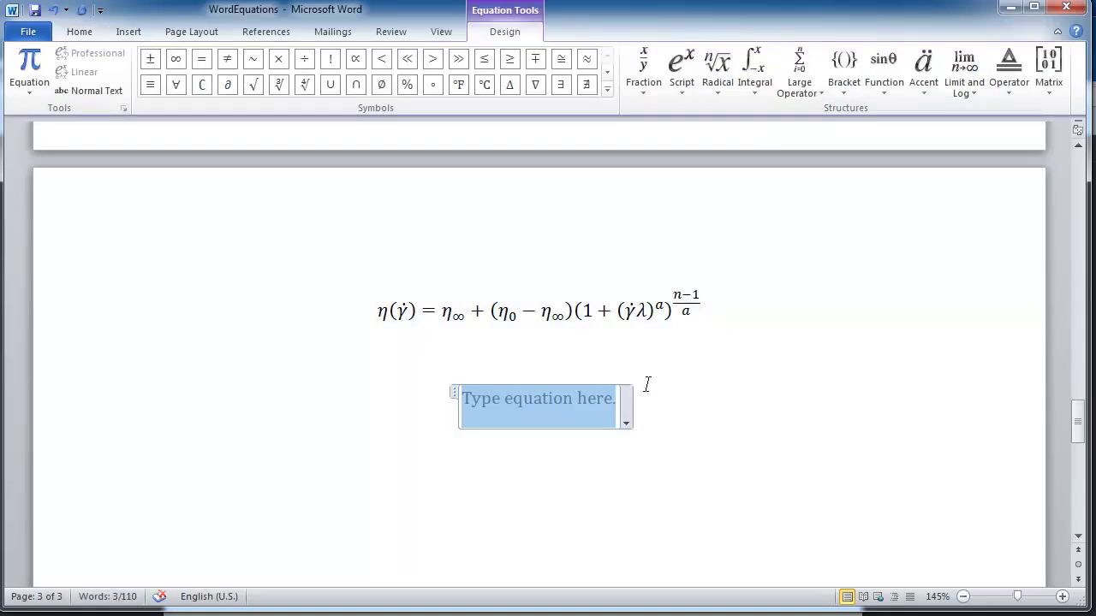
# Begin the new equation with η(γ̇) = η∞, with a dot over gamma and subscript ∞
pyautogui.write('\\e')
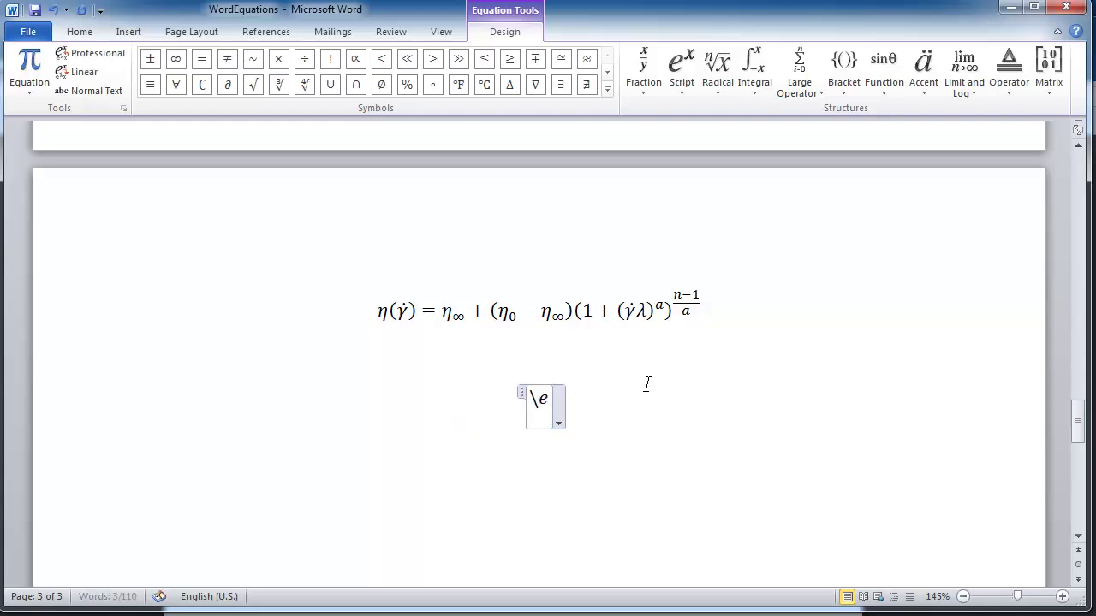
pyautogui.write('ta (\\')
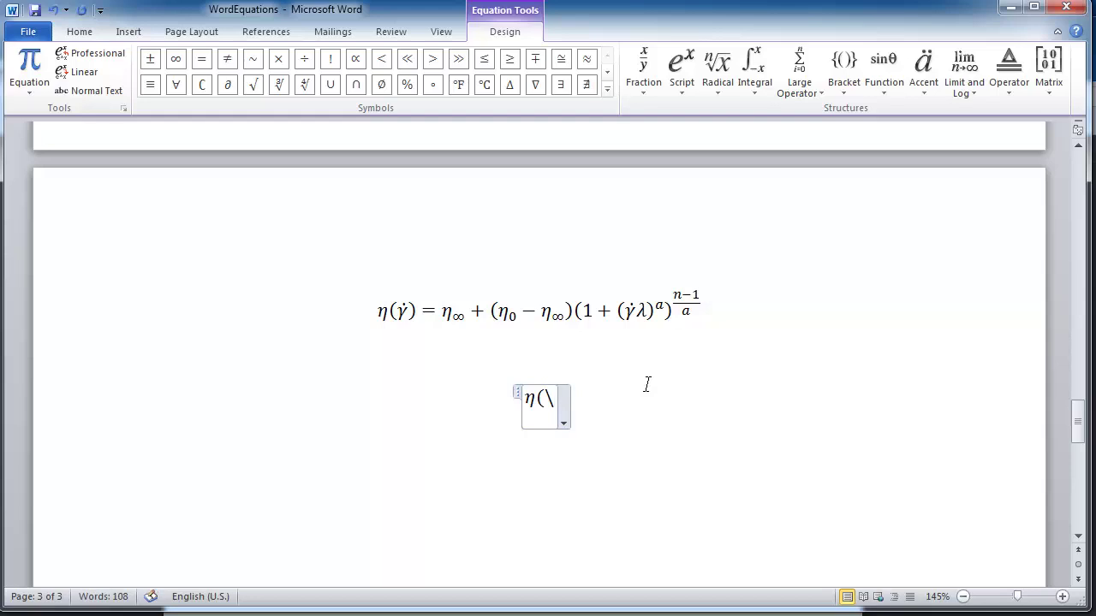
pyautogui.write('gamma \\dot')
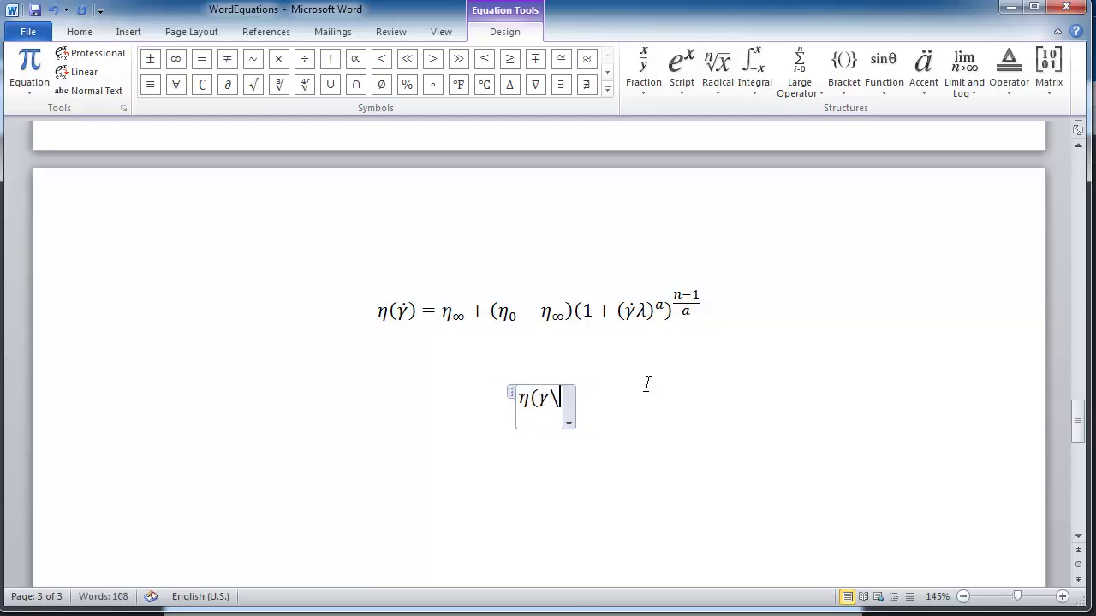
pyautogui.press('space')
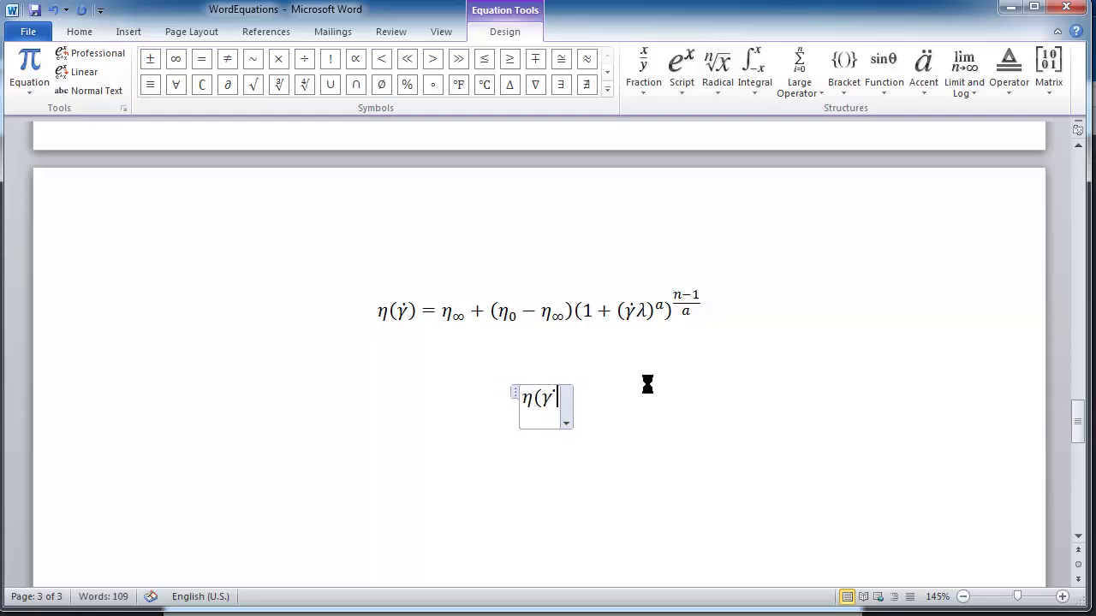
pyautogui.write(') =')
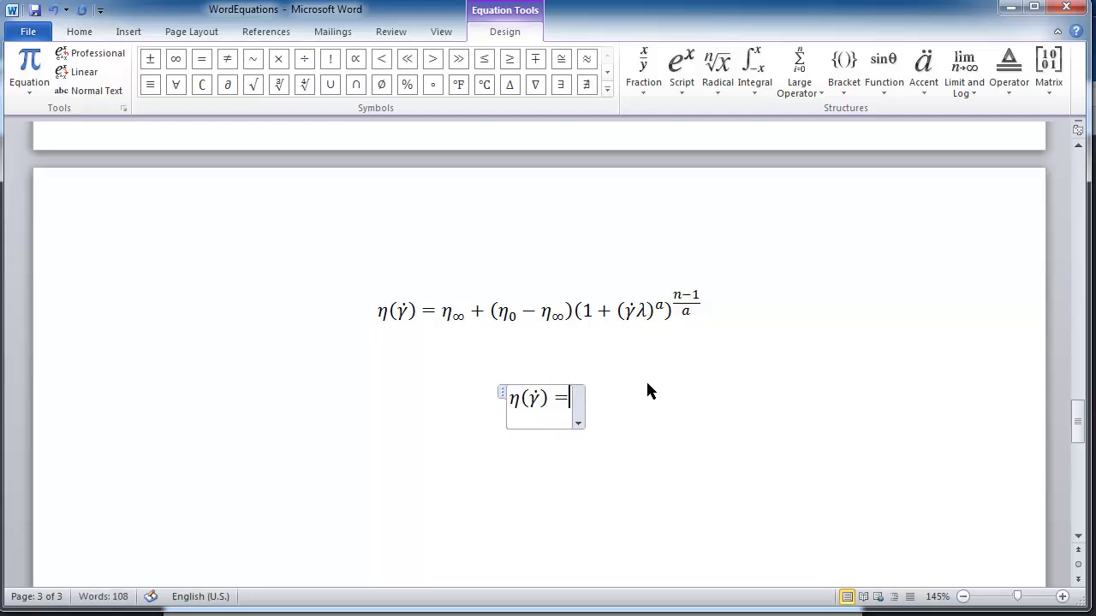
pyautogui.write('\\eta')
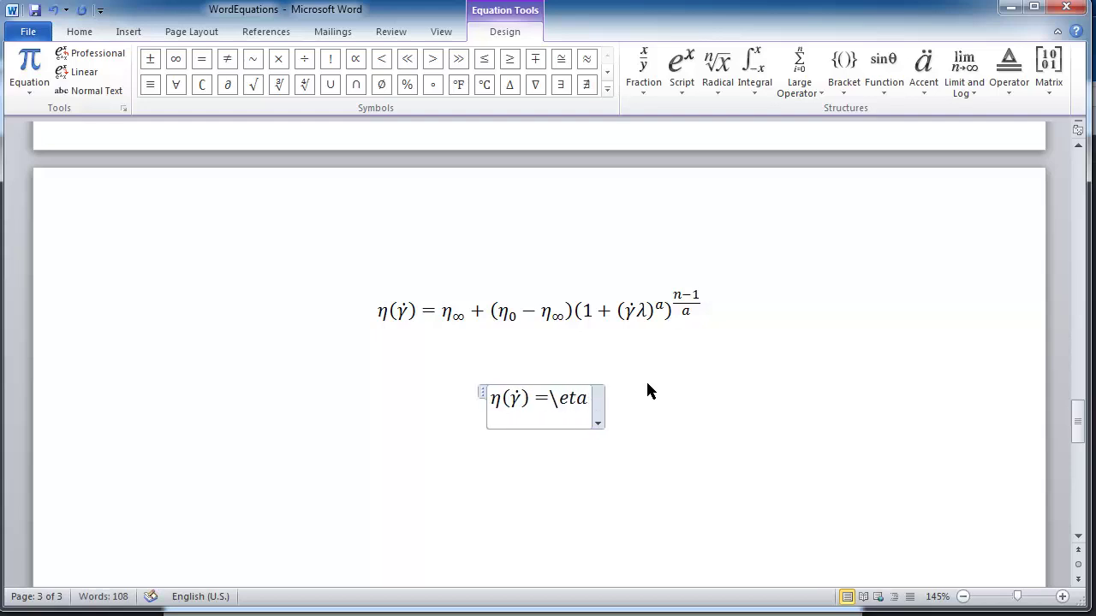
pyautogui.press('space')
pyautogui.write('_')
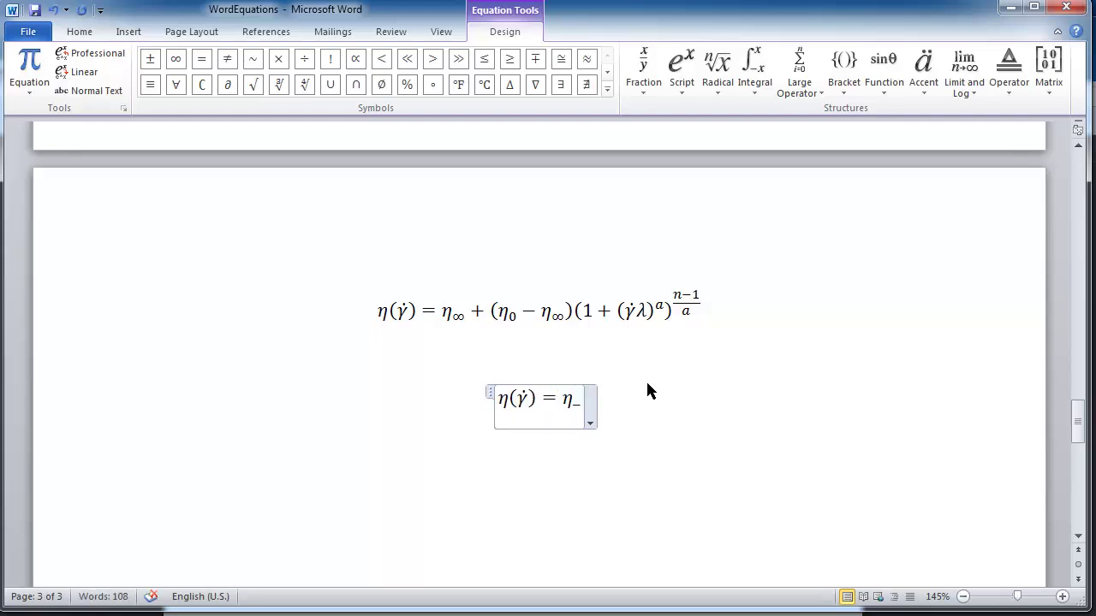
pyautogui.write('\\infty')
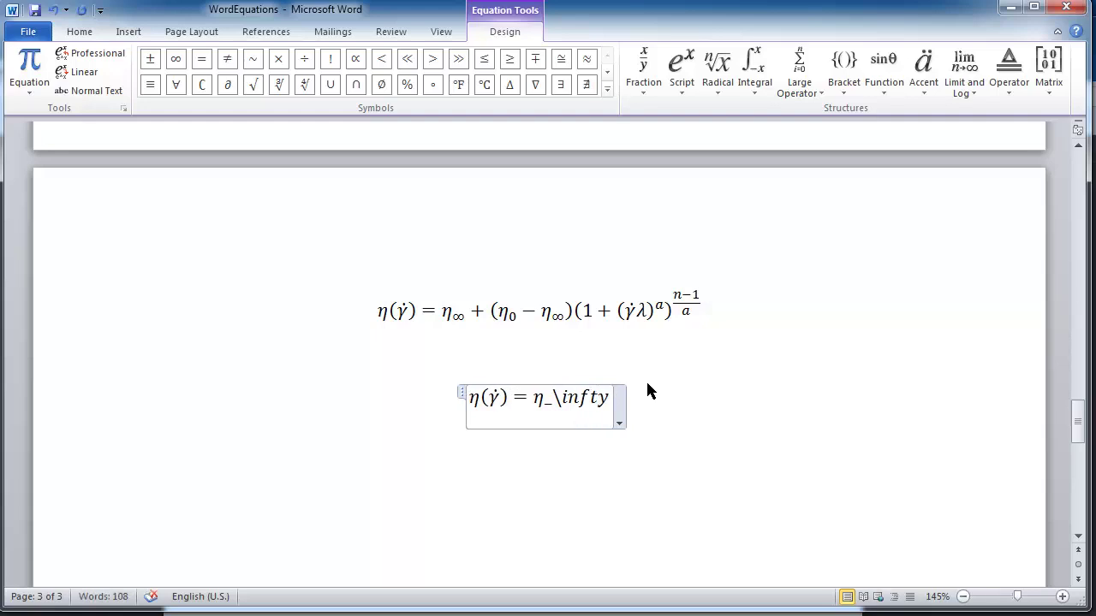
pyautogui.press('space')
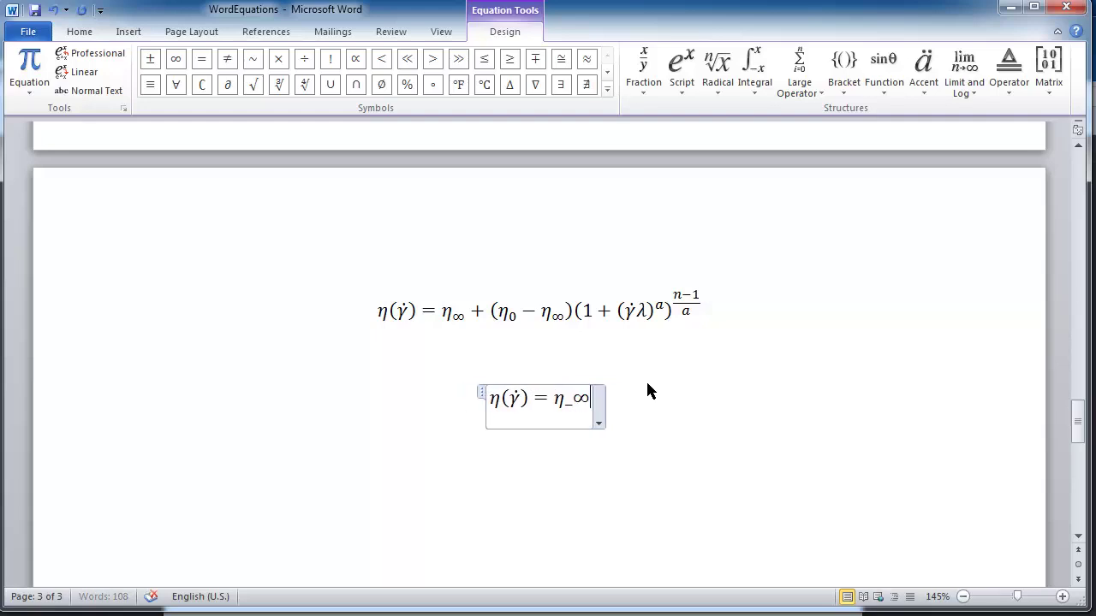
pyautogui.press('space')
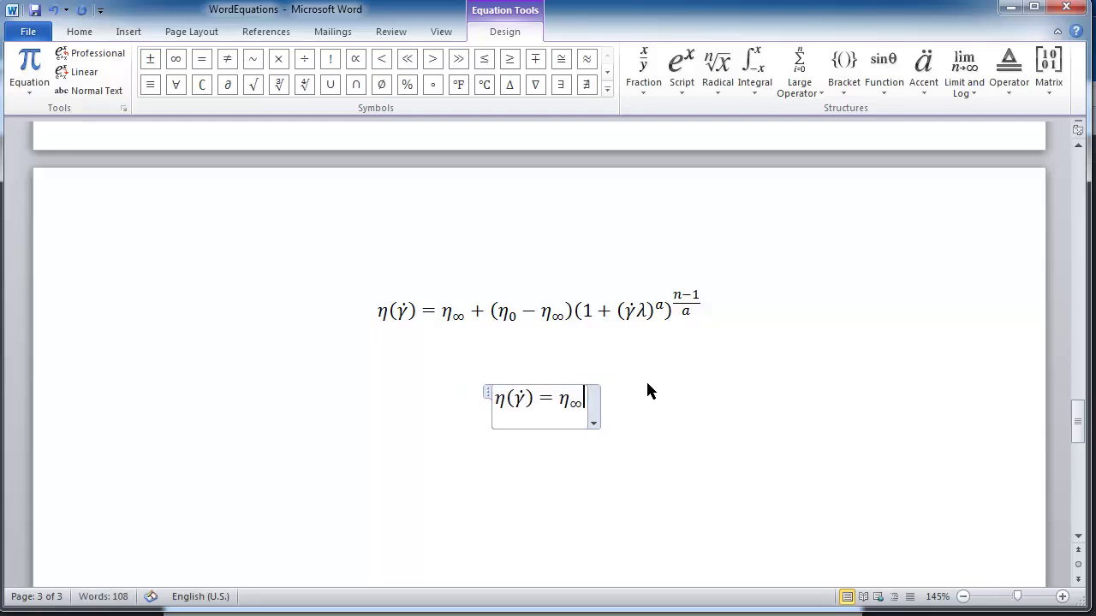
# Complete it with + (η0 − η∞)(1 + (γ̇λ)^a)^((n−1)/a), showing the exponent as a stacked fraction
pyautogui.write('+')
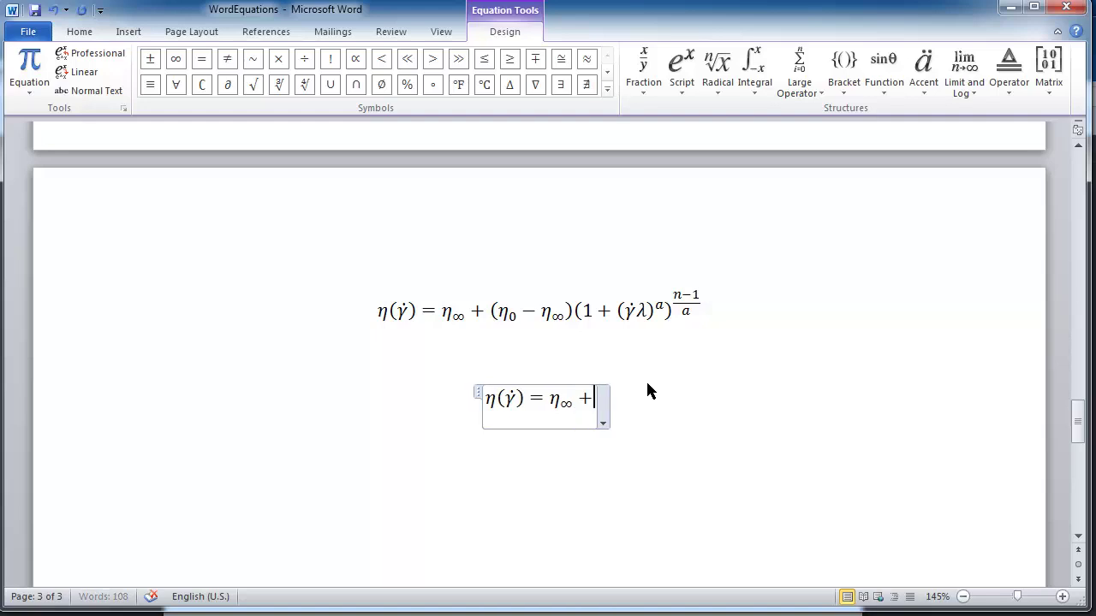
pyautogui.write('(\\eta')
pyautogui.press('space')
pyautogui.write('_0')
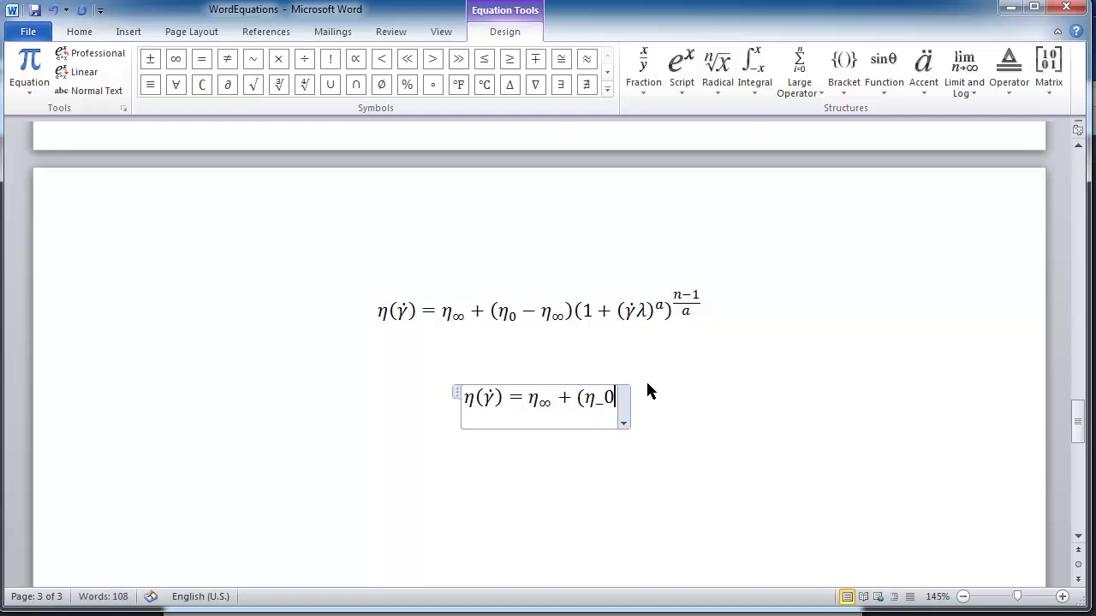
pyautogui.press('space')
pyautogui.write('-\\eta')
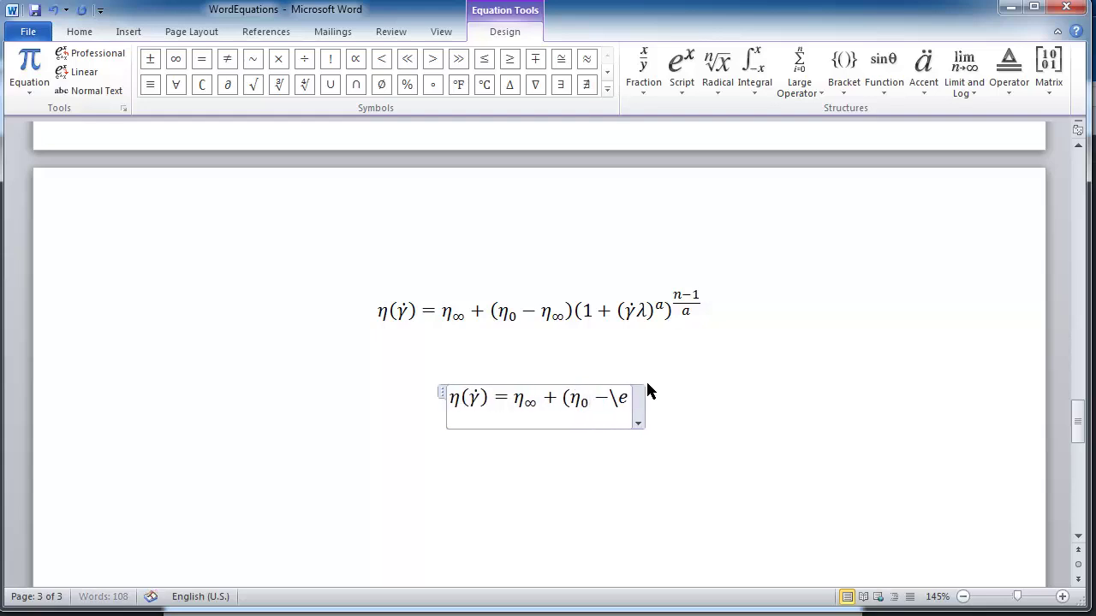
pyautogui.press('space')
pyautogui.write('_')
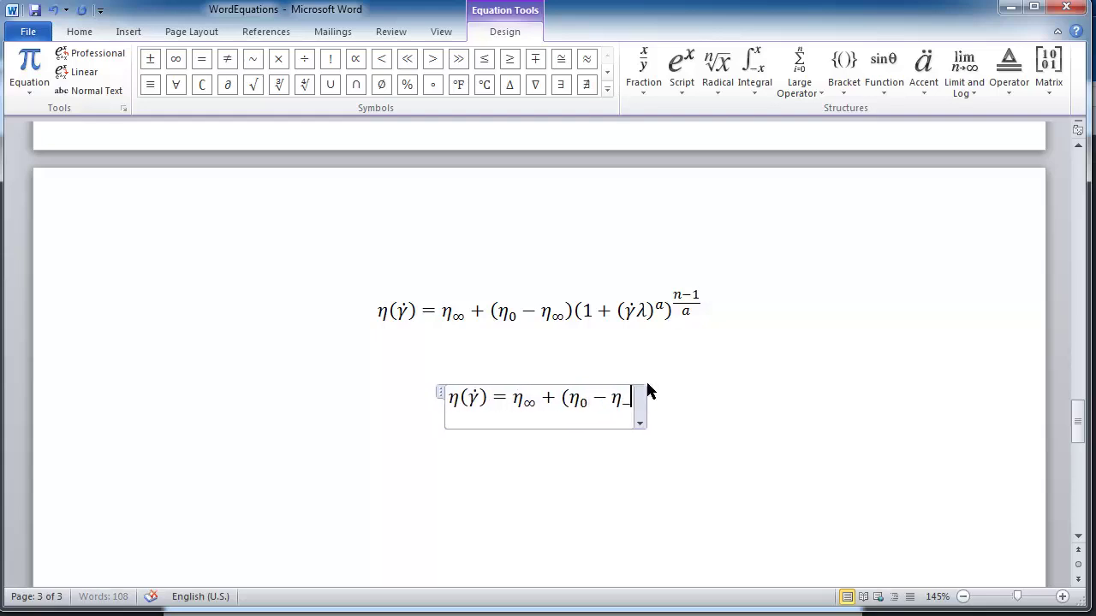
pyautogui.write('\\infty')
pyautogui.press('space')
pyautogui.press('space')
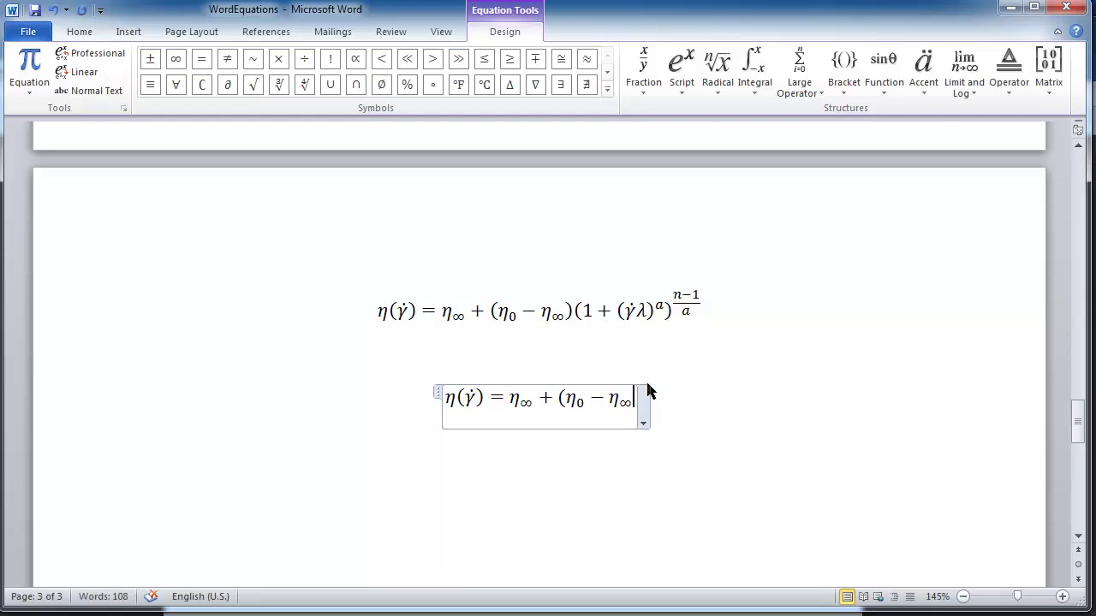
pyautogui.write(')(')
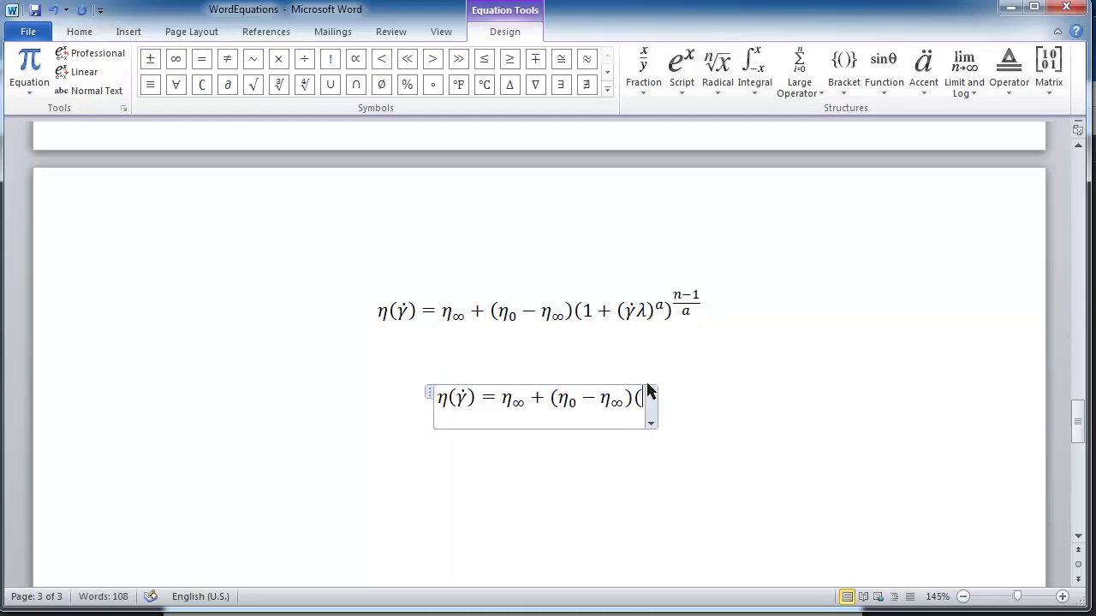
pyautogui.write('1+')
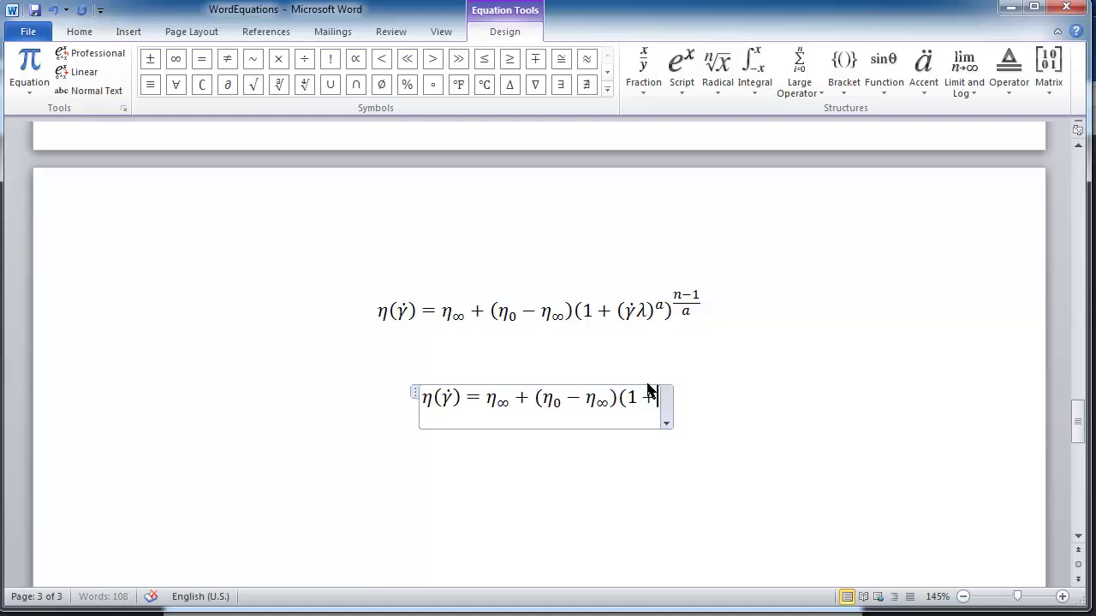
pyautogui.write('(')
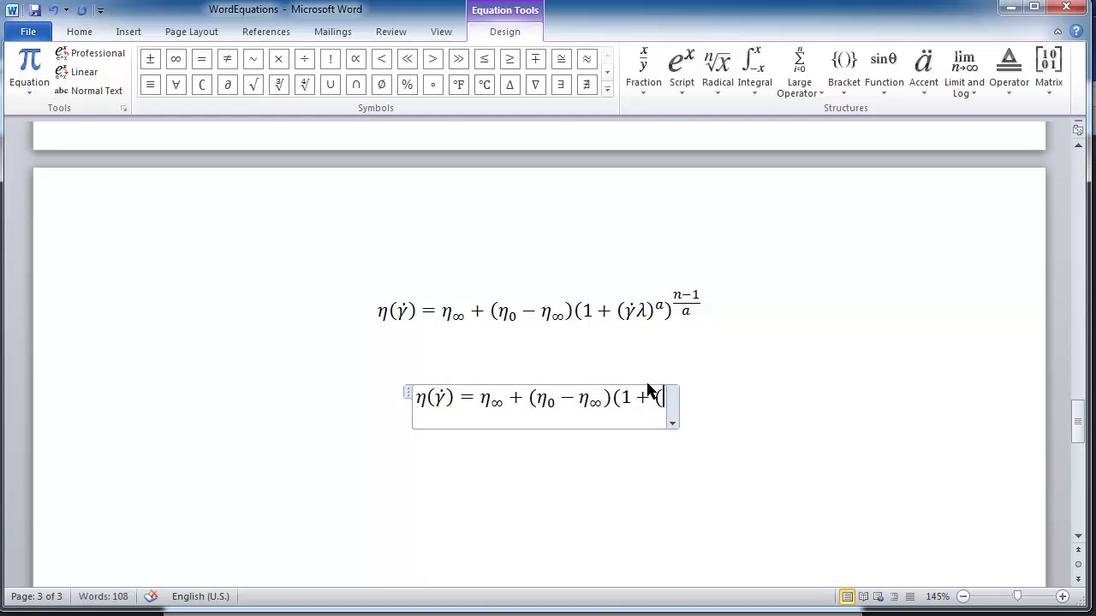
pyautogui.write('\\gam')
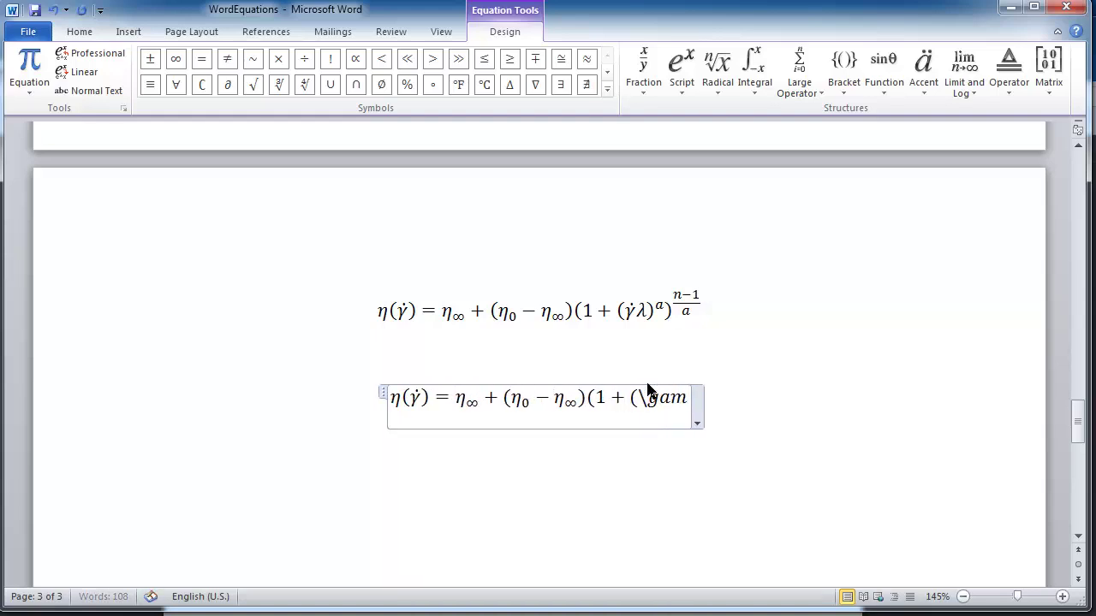
pyautogui.write('ma \\dot ')
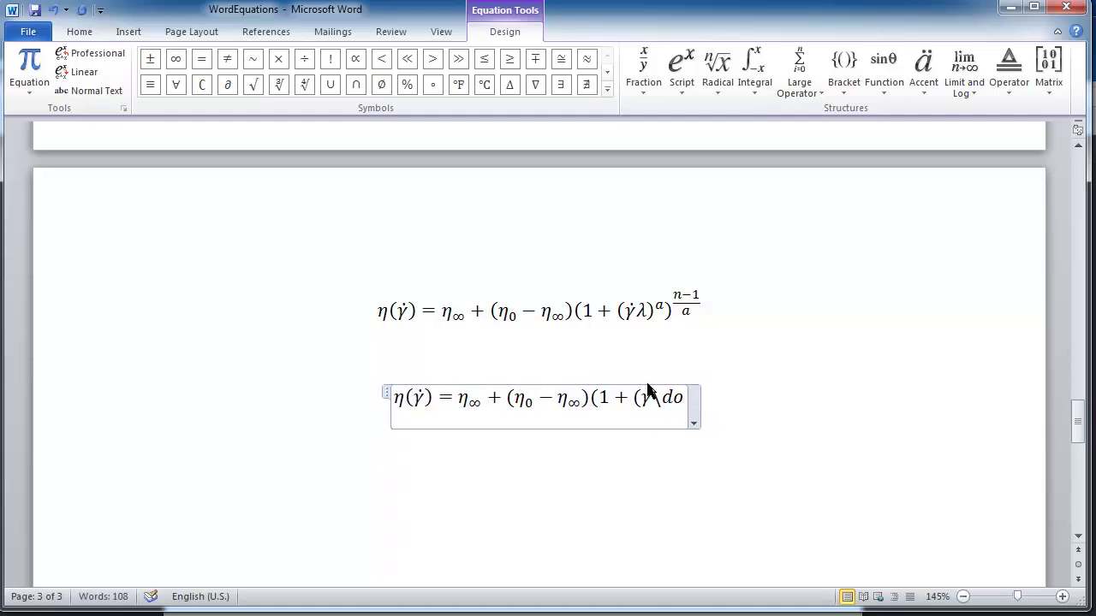
pyautogui.write('\\lambda ')
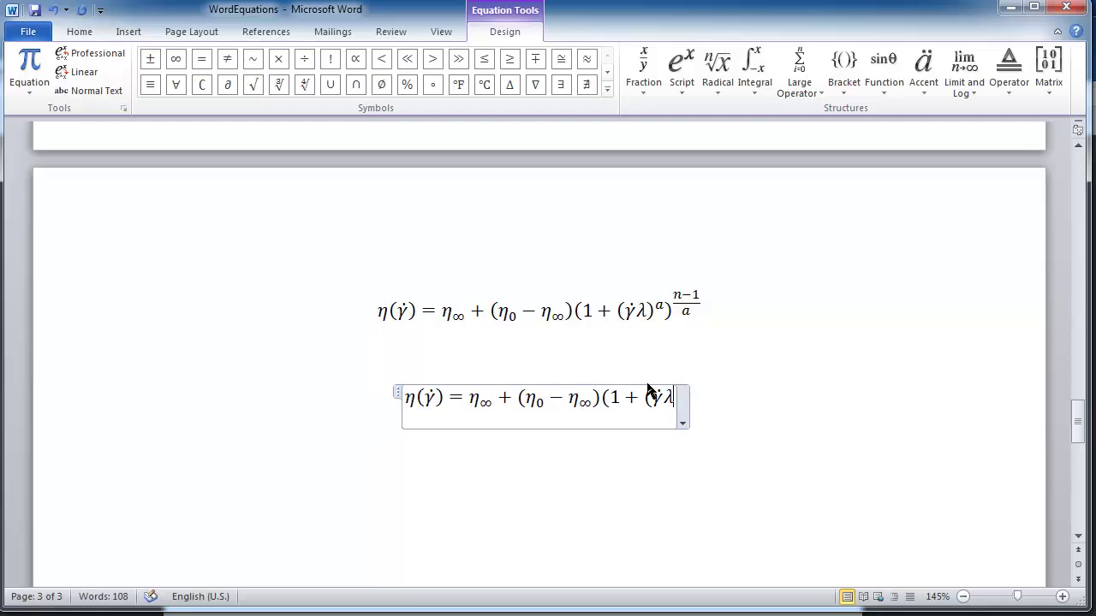
pyautogui.write(')^')
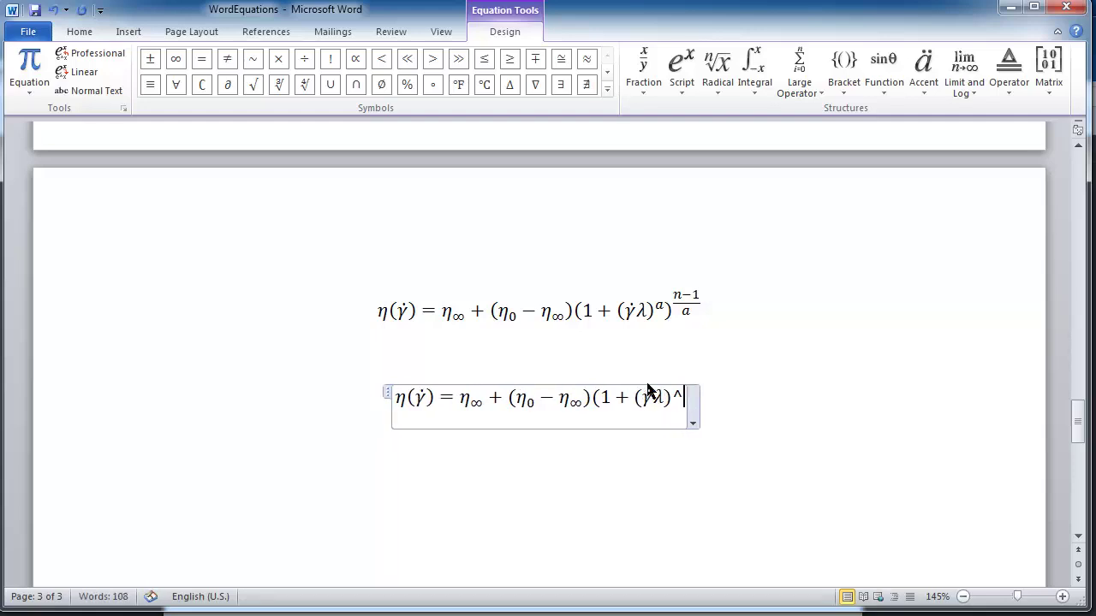
pyautogui.write('a ')
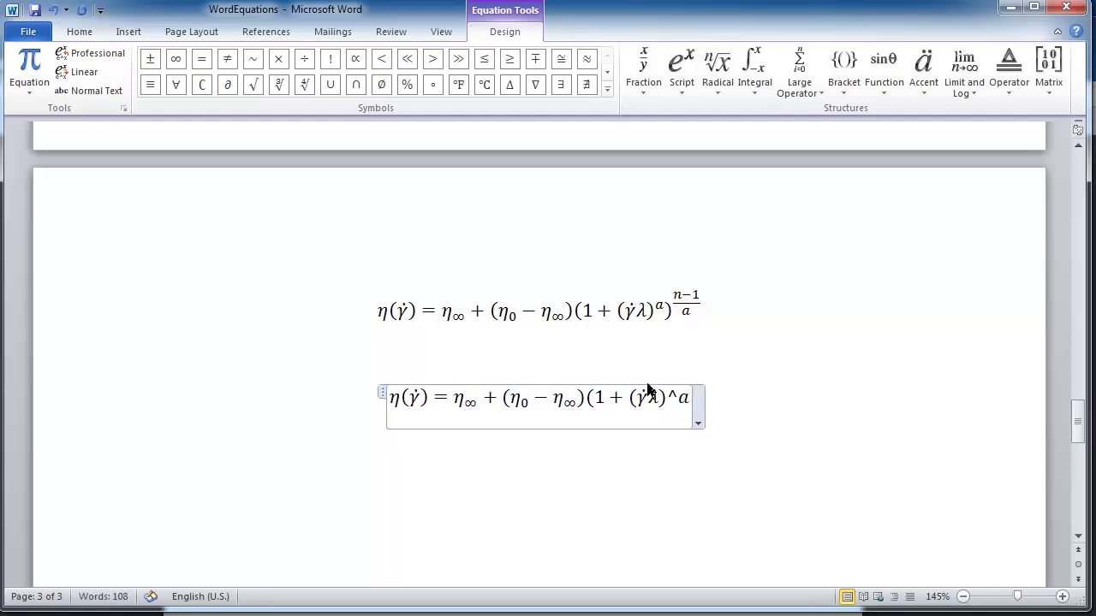
pyautogui.write(')')
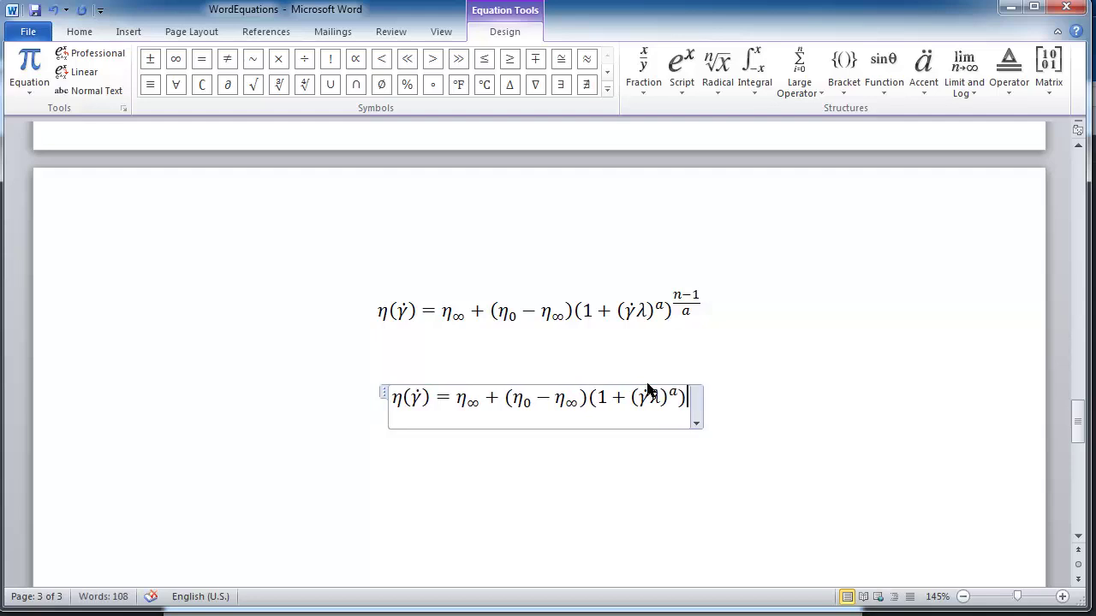
pyautogui.write('^')
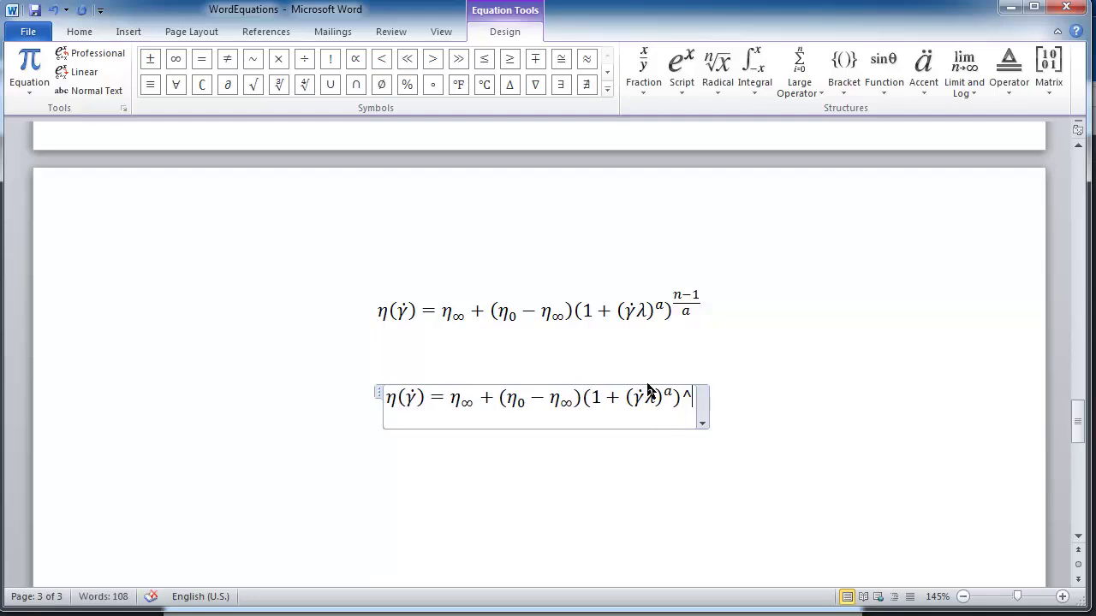
pyautogui.write('((')
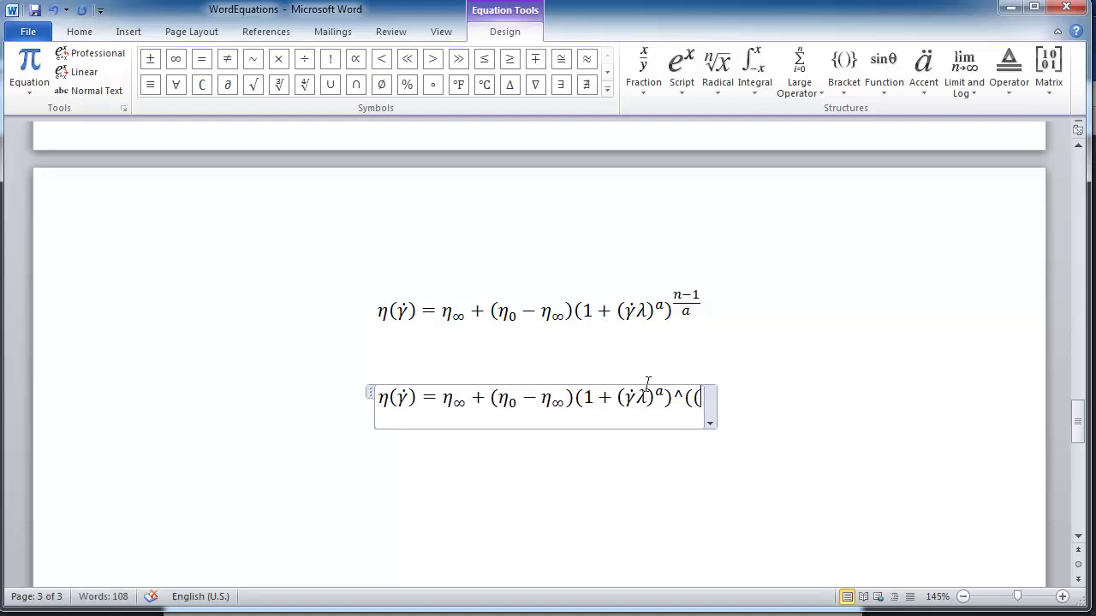
pyautogui.write('n-')
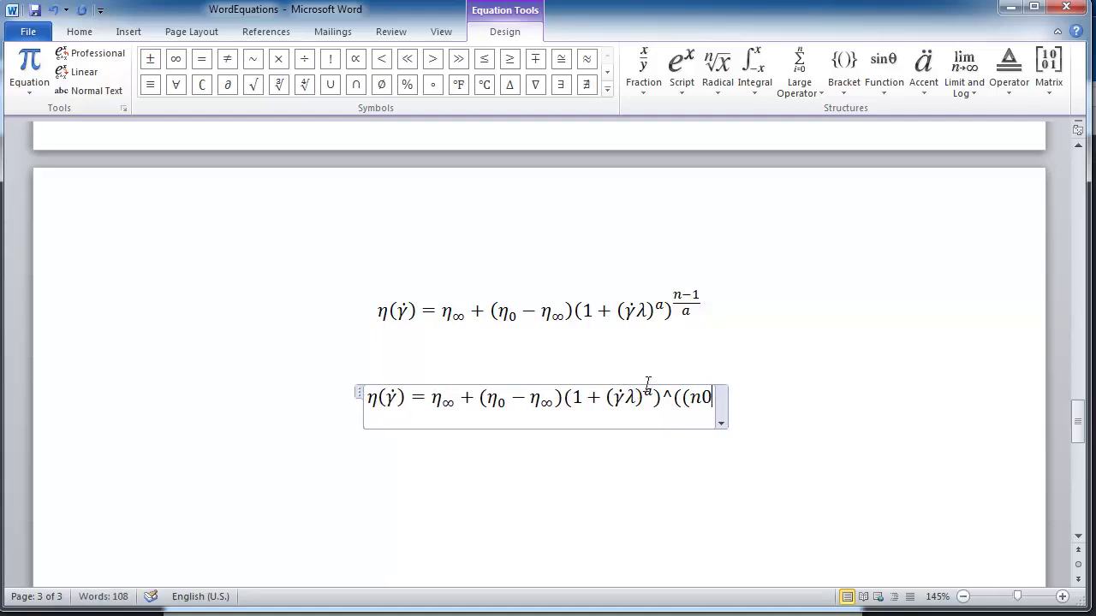
pyautogui.write('1)')
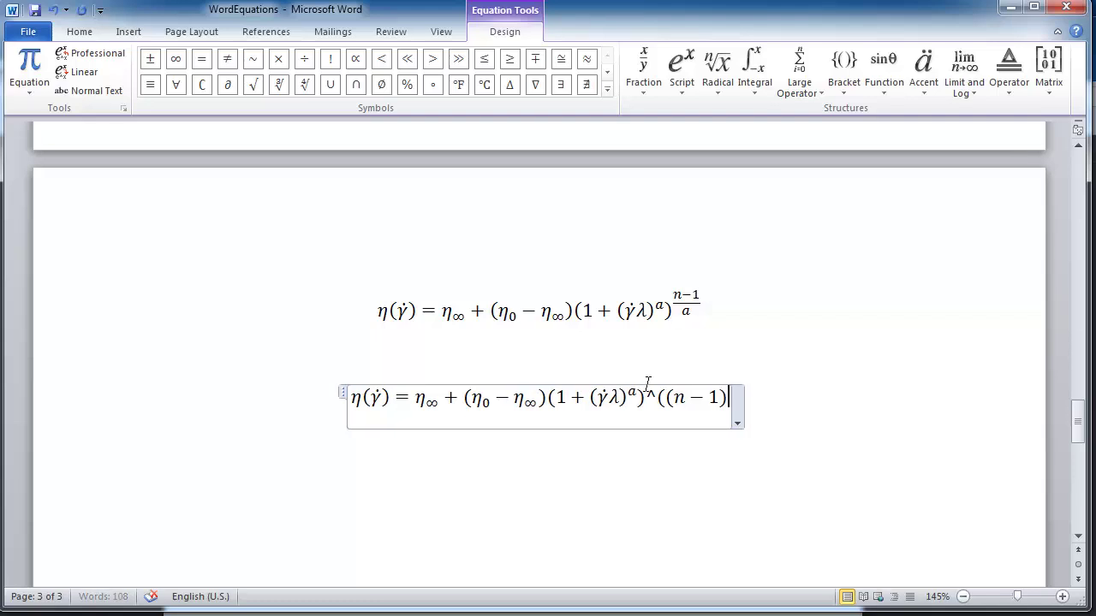
pyautogui.write('/a)')
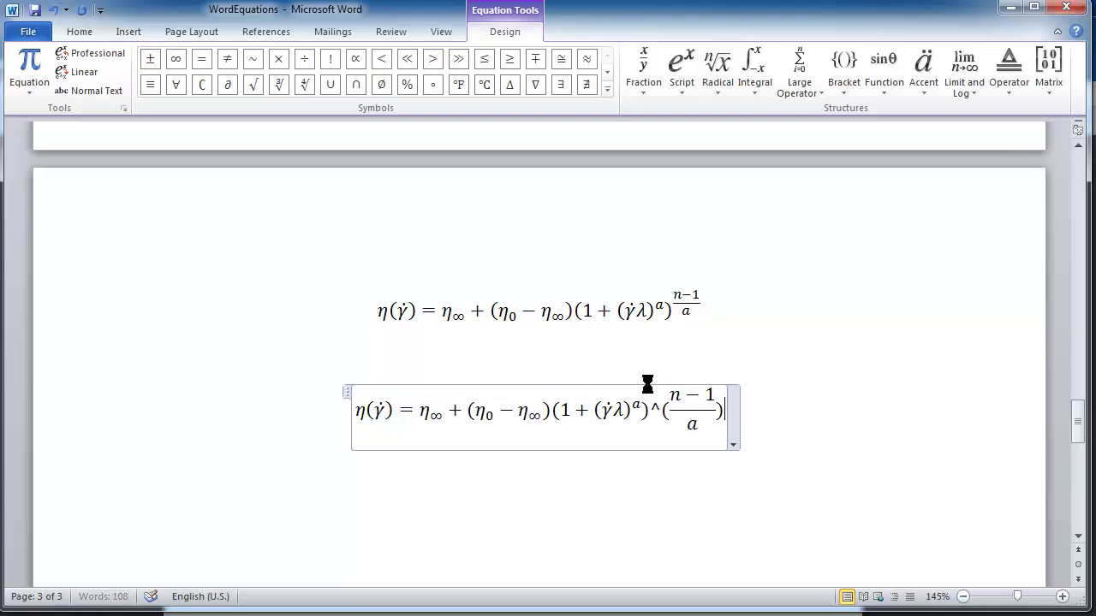
pyautogui.press('space')
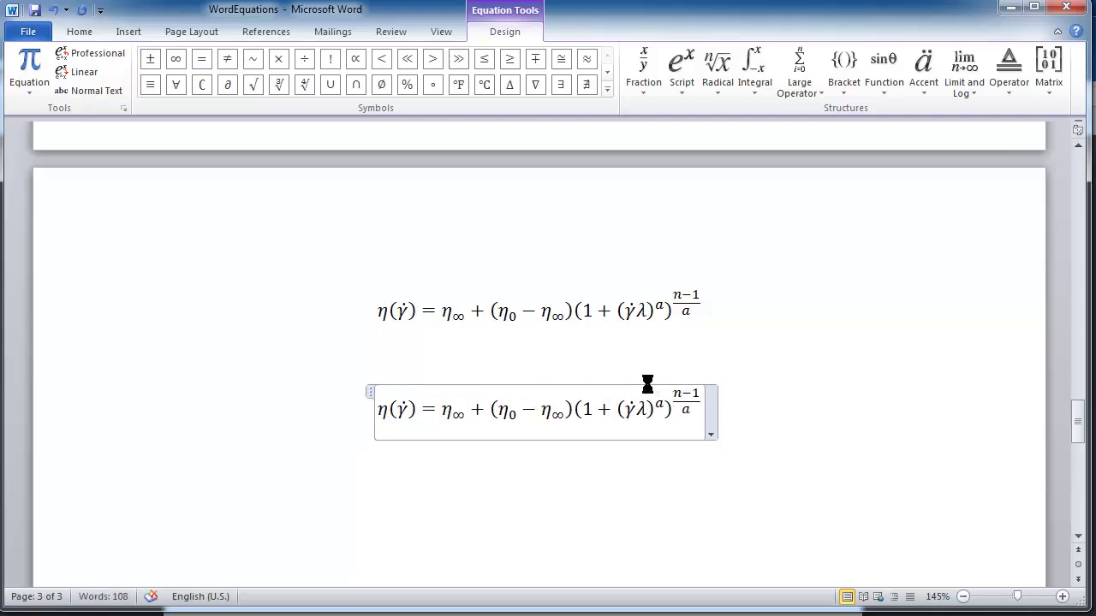
pyautogui.click(751, 418)
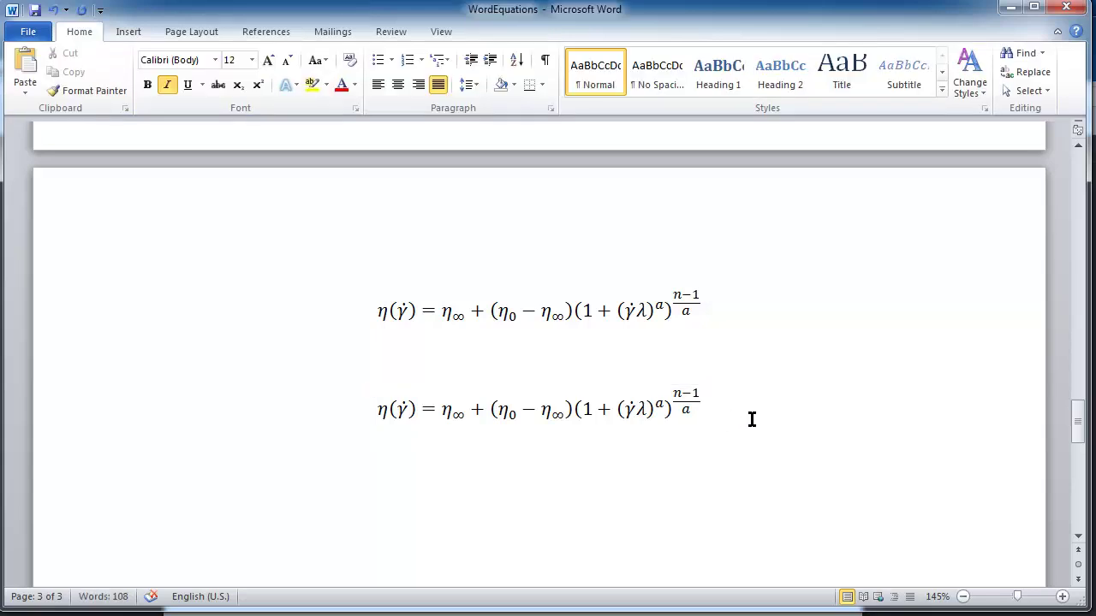
# Add the label 'Navier Stokes equation:' on a new line with an empty equation beneath it
pyautogui.press('Return')
pyautogui.press('Return')
pyautogui.write('Navier St')
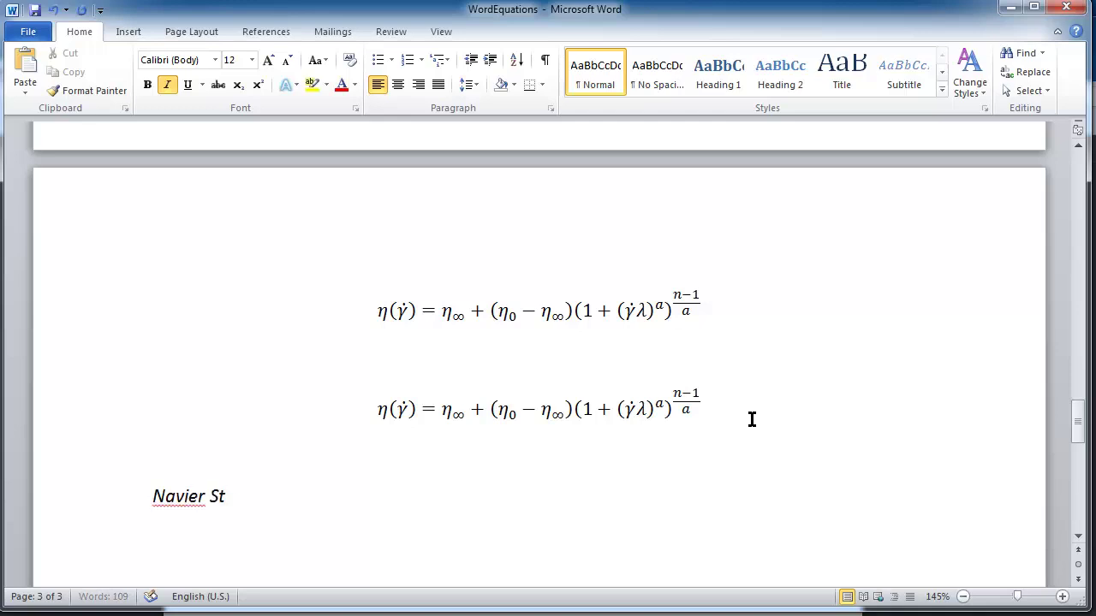
pyautogui.write('okes equation:')
pyautogui.press('Return')
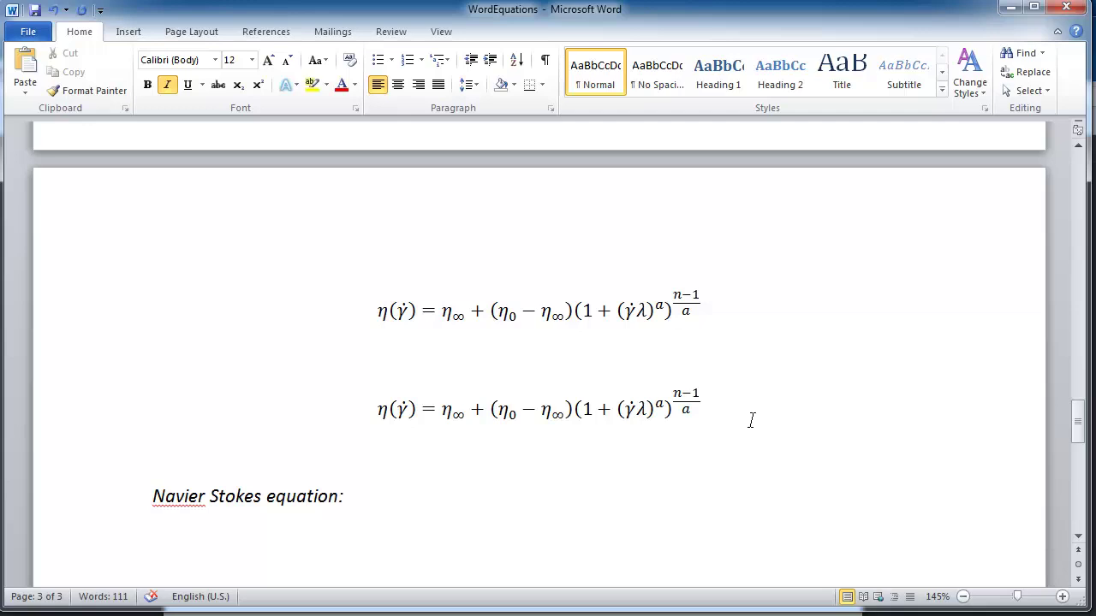
pyautogui.hotkey('alt', '=')
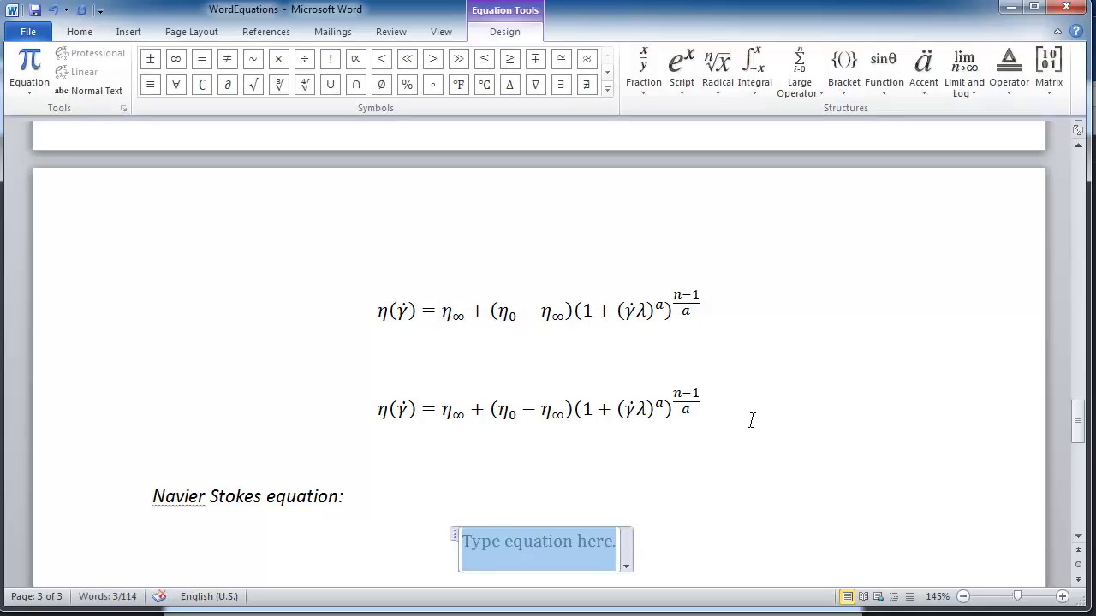
# Type ρ(∂v/∂t + v·∇v) with underlined vectors, then begin the right side = −∇p + μ
pyautogui.write('ho ')
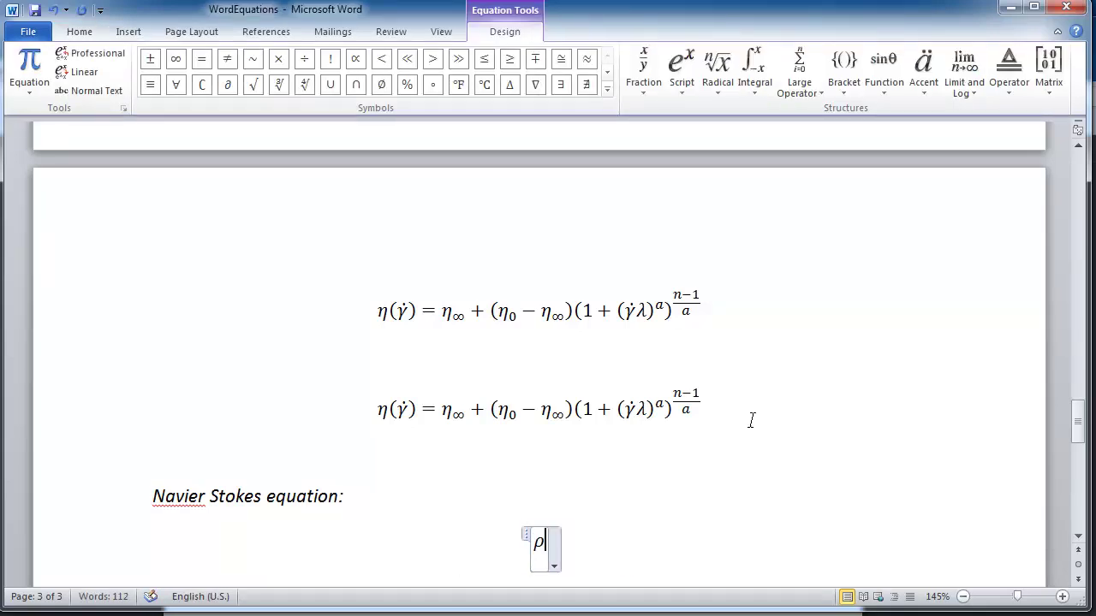
pyautogui.write('(\\partial')
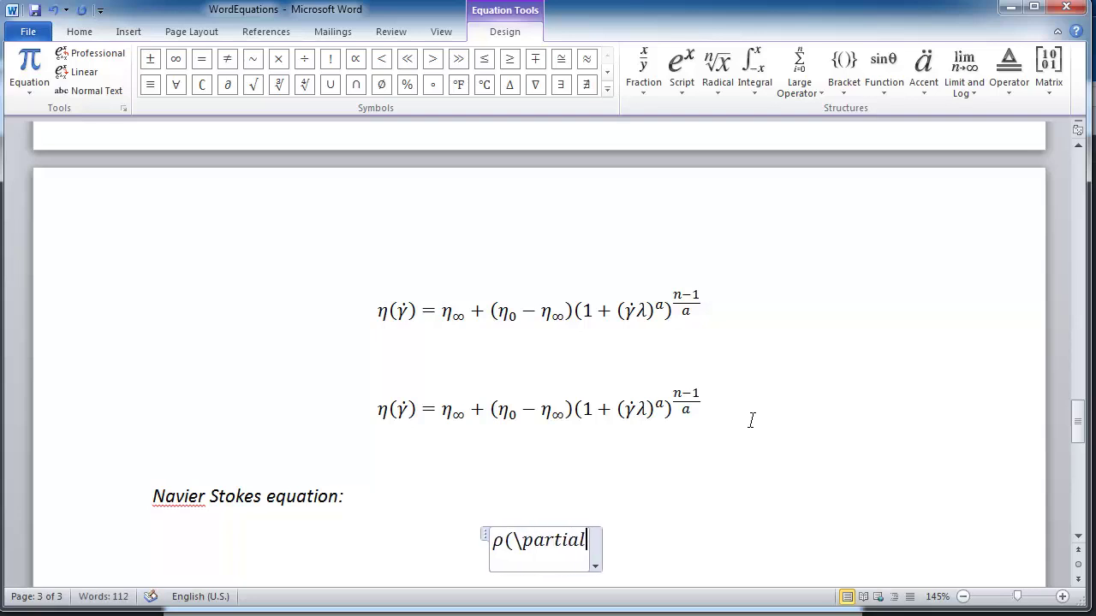
pyautogui.write(' v\\')
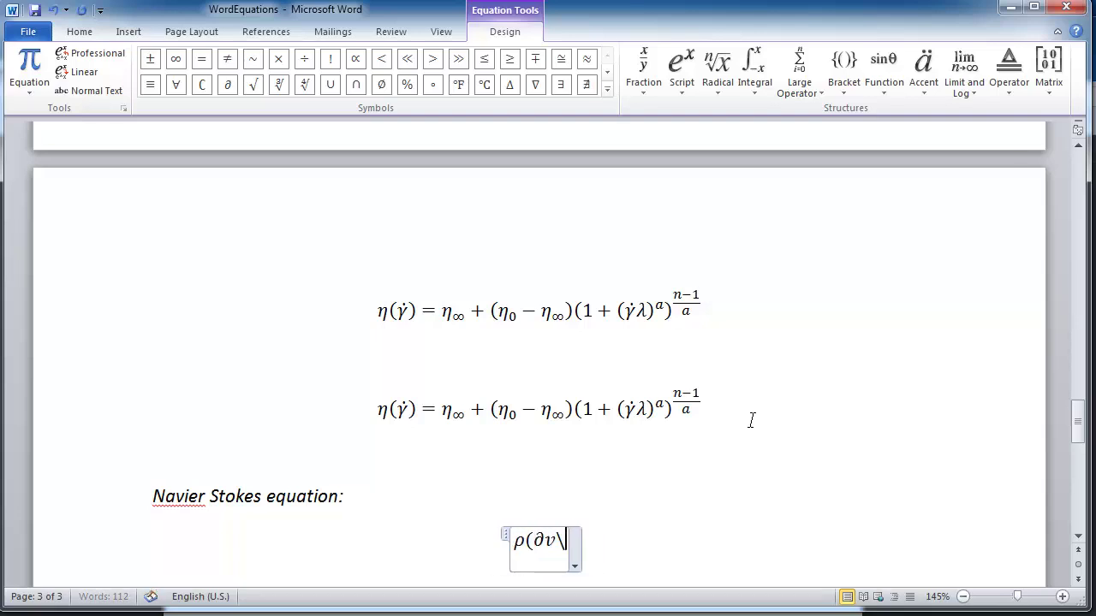
pyautogui.write('ubar')
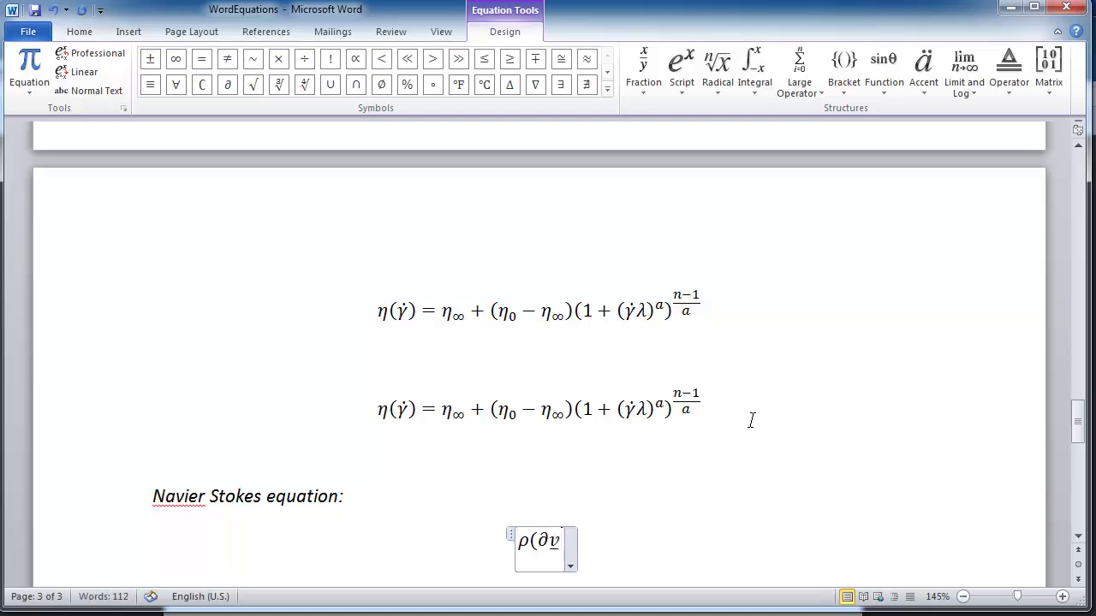
pyautogui.write('  /\\par')
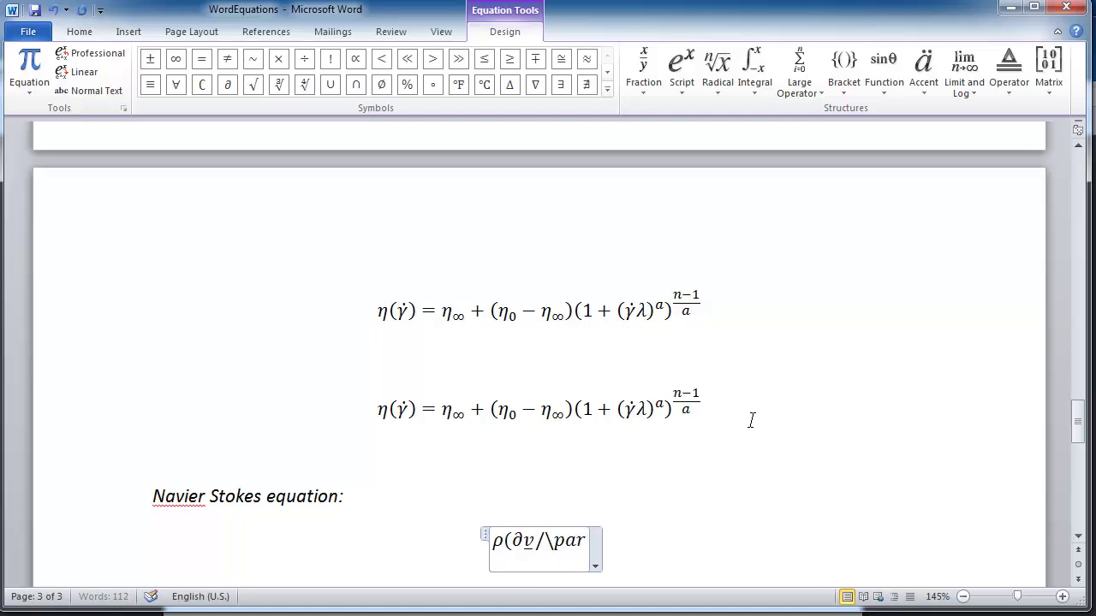
pyautogui.write('tial t')
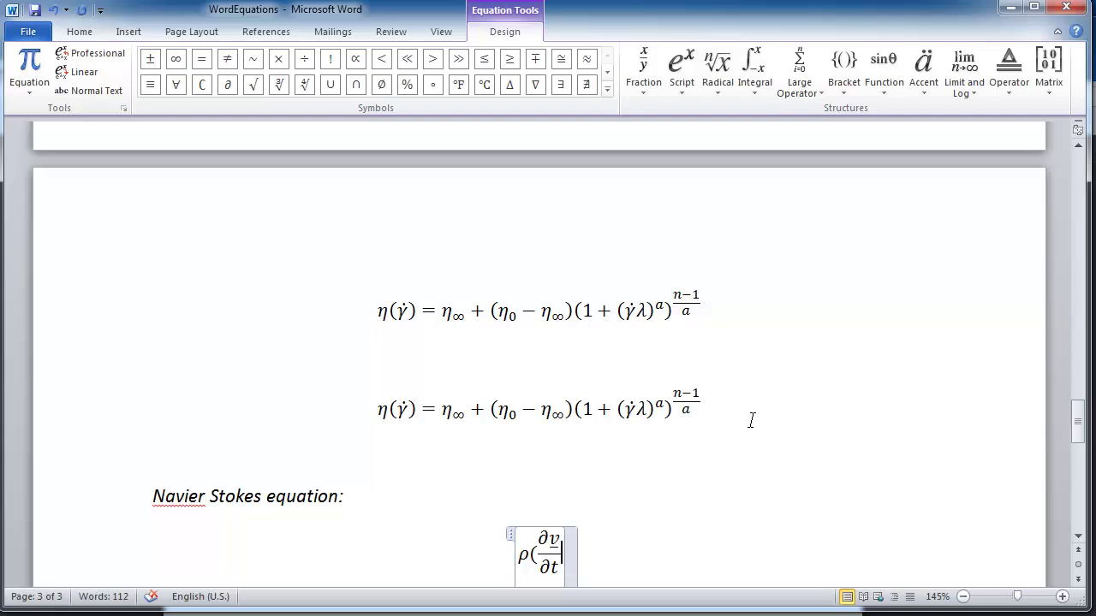
pyautogui.write(' +\\')
pyautogui.press('BackSpace')
pyautogui.write('v')
pyautogui.write('\\')
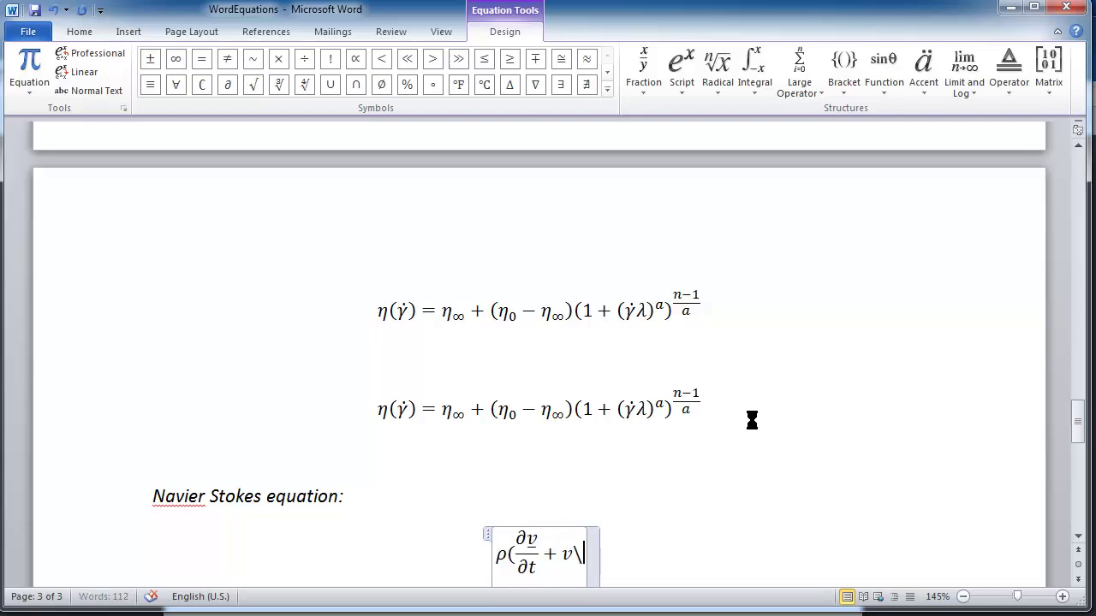
pyautogui.write('ubar \\cdot ')
pyautogui.write('\\nabla')
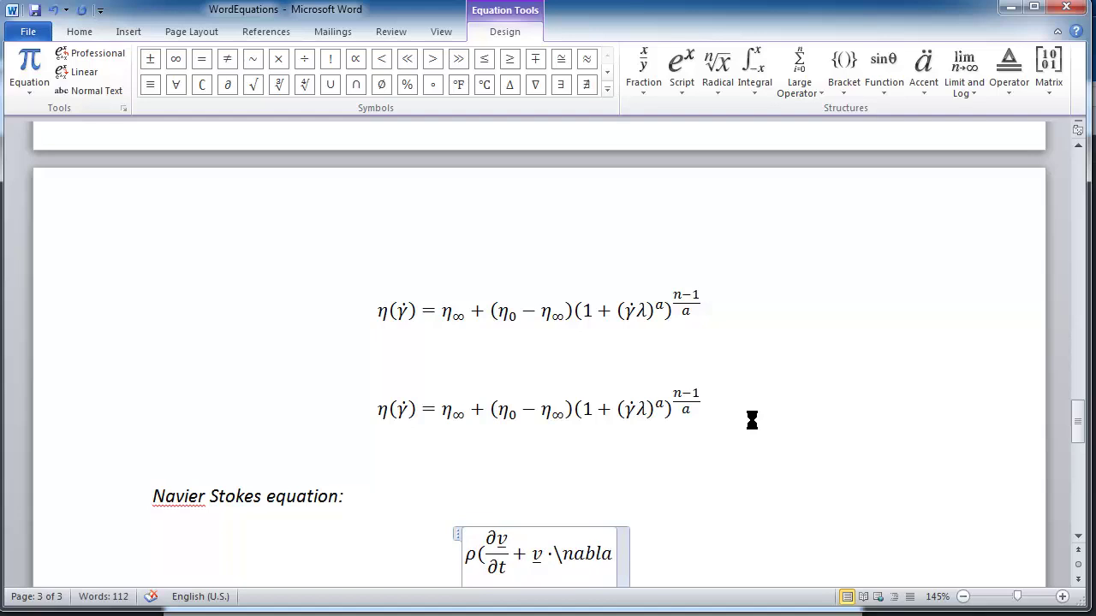
pyautogui.write(' v')
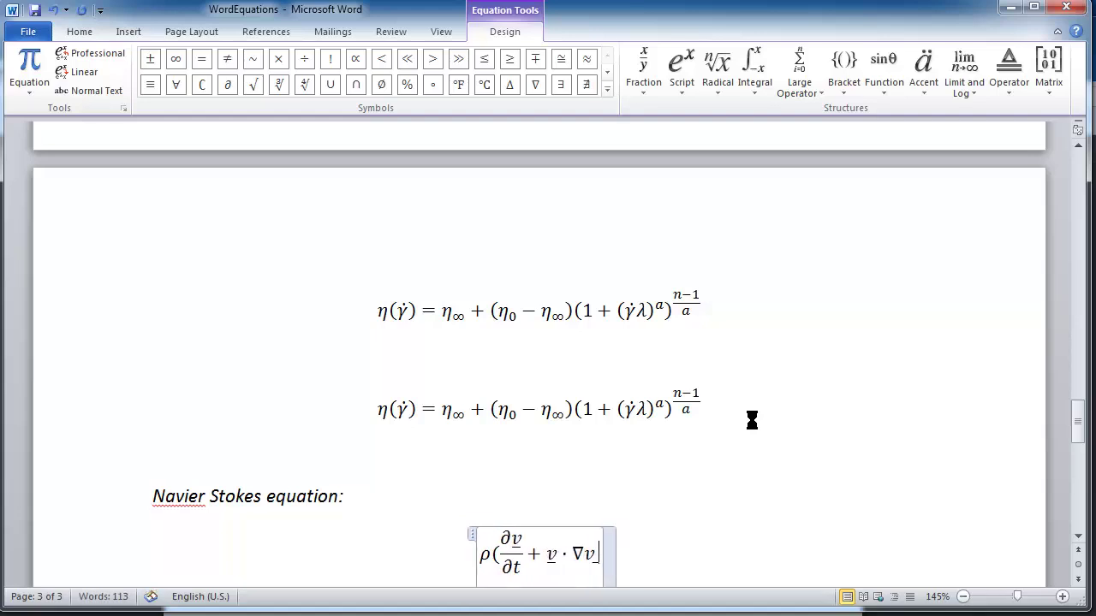
pyautogui.write('\\ubar )')
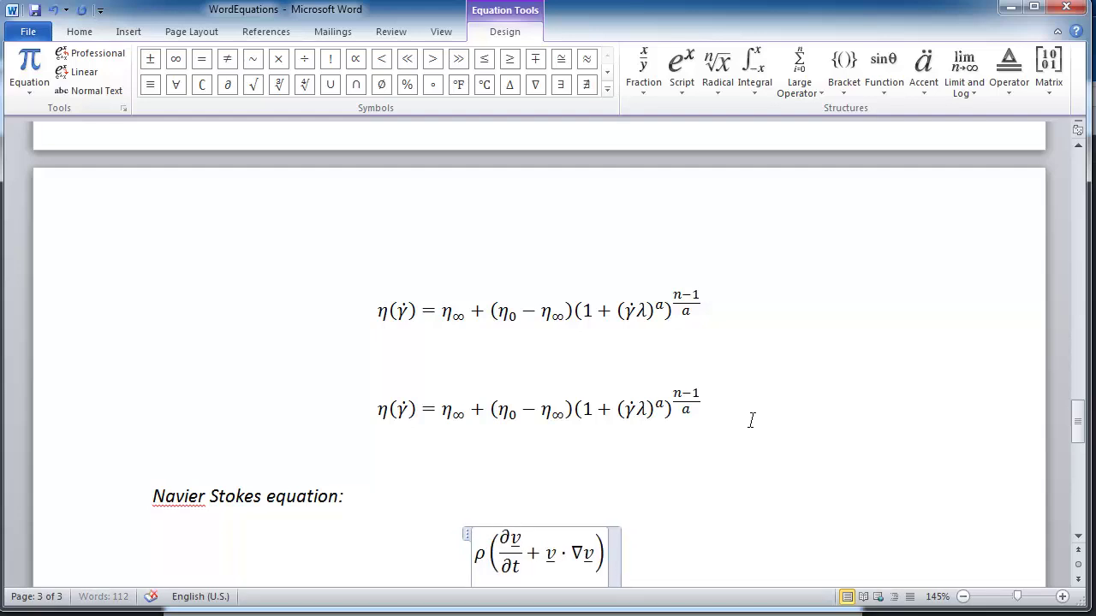
pyautogui.write(' =')
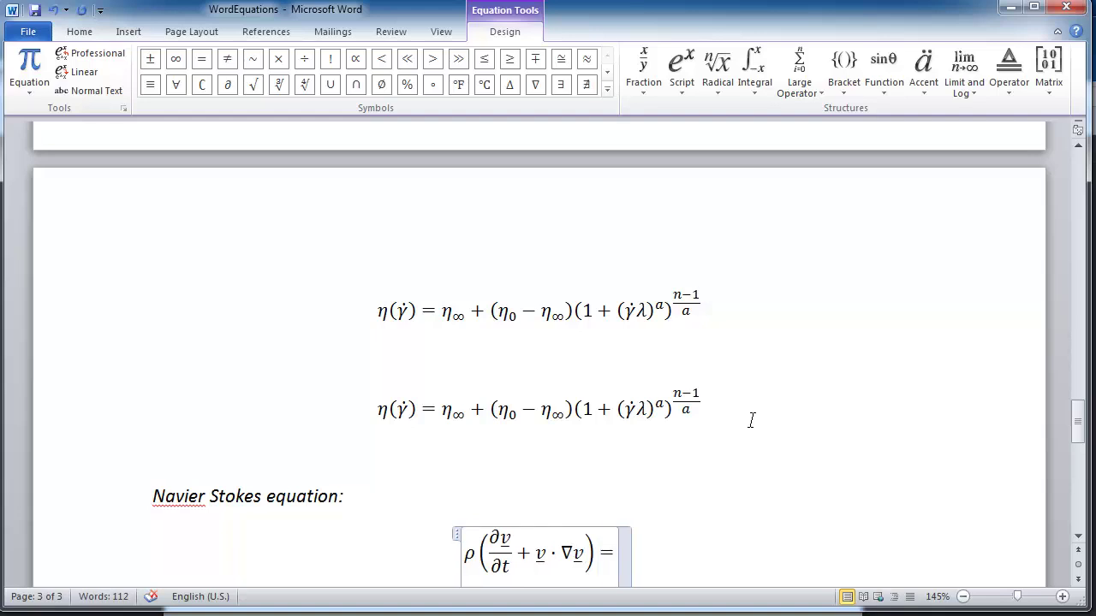
pyautogui.write('- abla p')
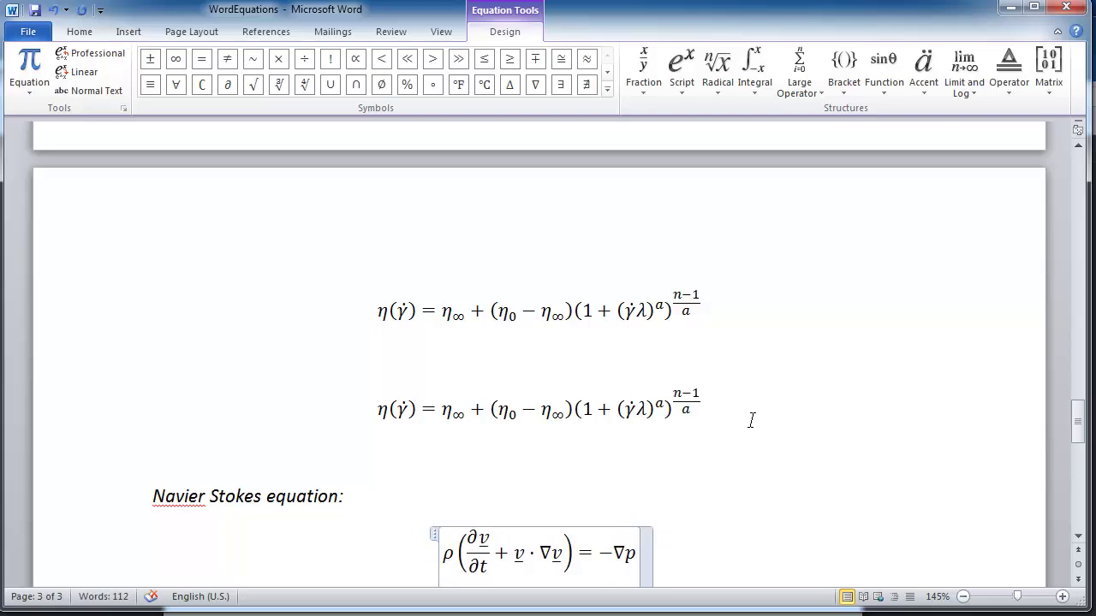
pyautogui.write('+\\mu ')
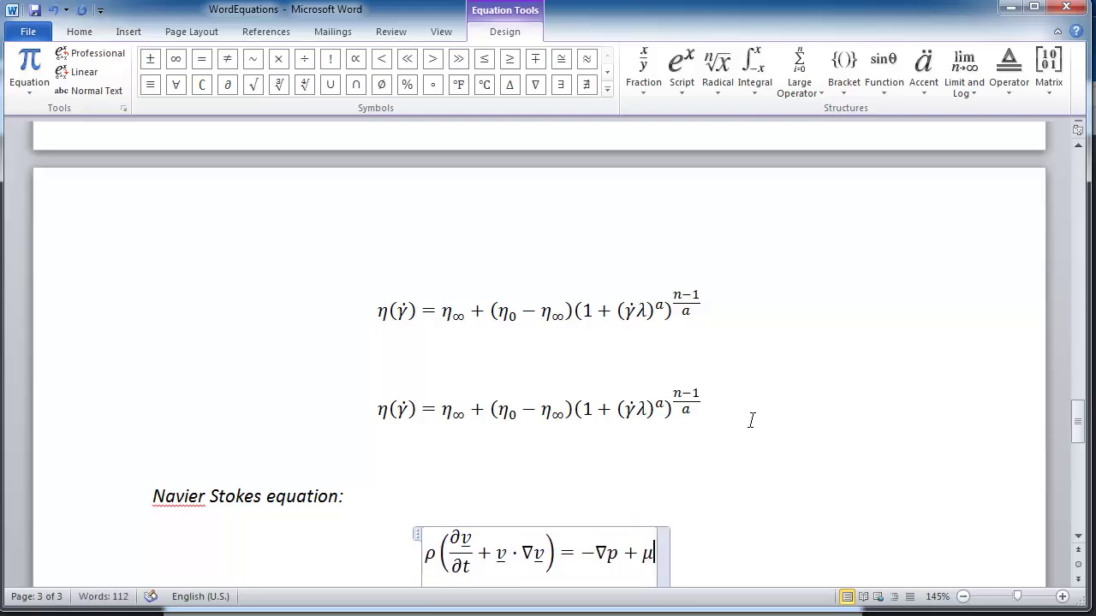
pyautogui.write(' abal')
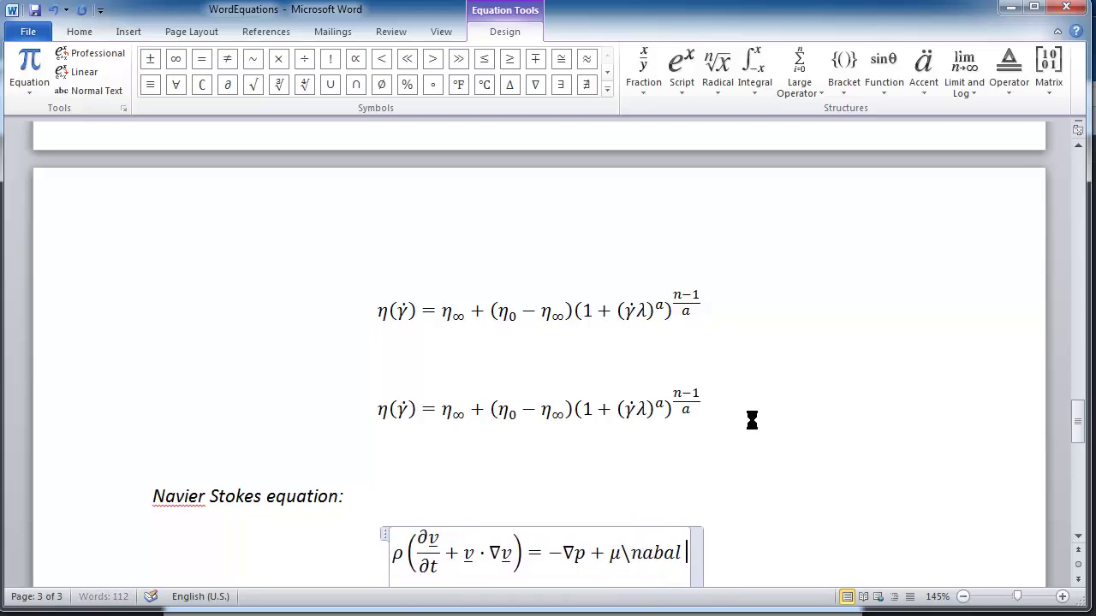
# Fix the nabla typo and finish the right side with μ∇²v + ρg, then exit the equation
pyautogui.press('BackSpace')
pyautogui.press('BackSpace')
pyautogui.write('la ^2')
pyautogui.press('space')
pyautogui.write('v')
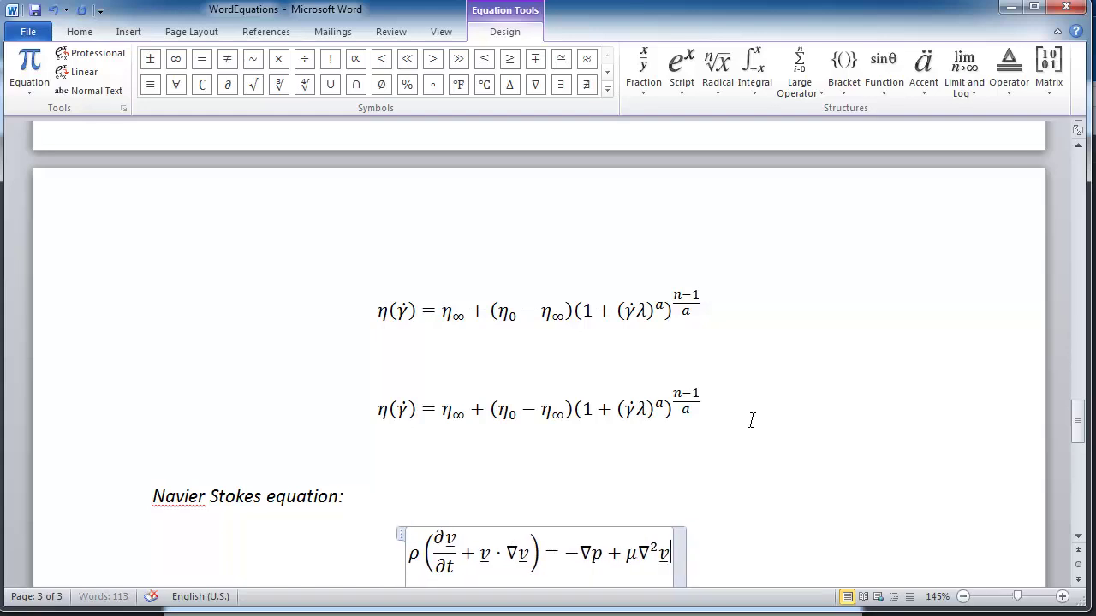
pyautogui.write('\\ubar +\\gr')
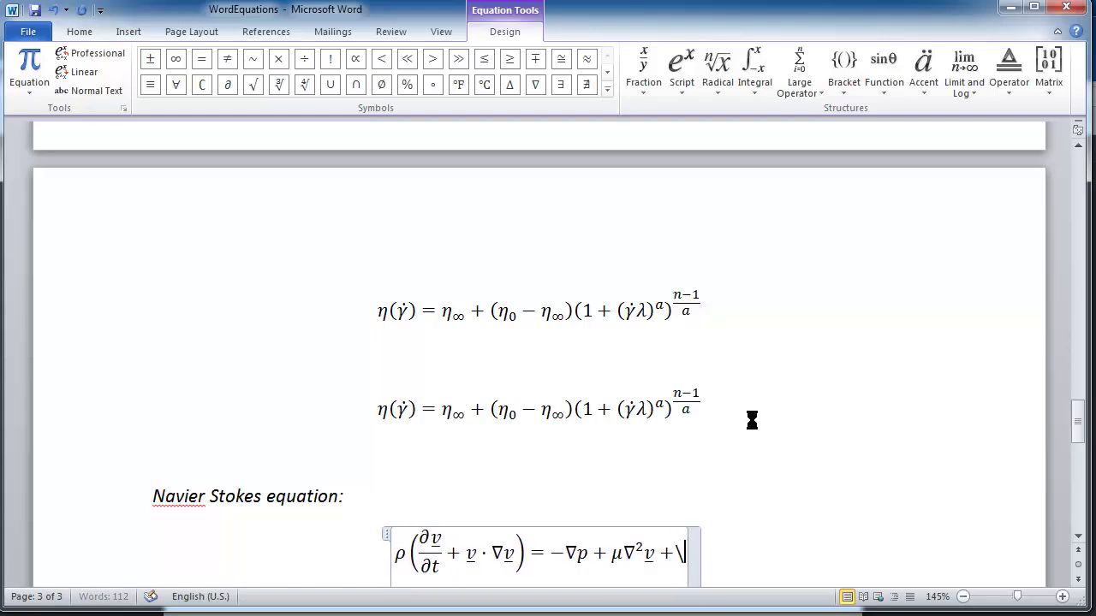
pyautogui.press('BackSpace')
pyautogui.press('BackSpace')
pyautogui.write('rh')
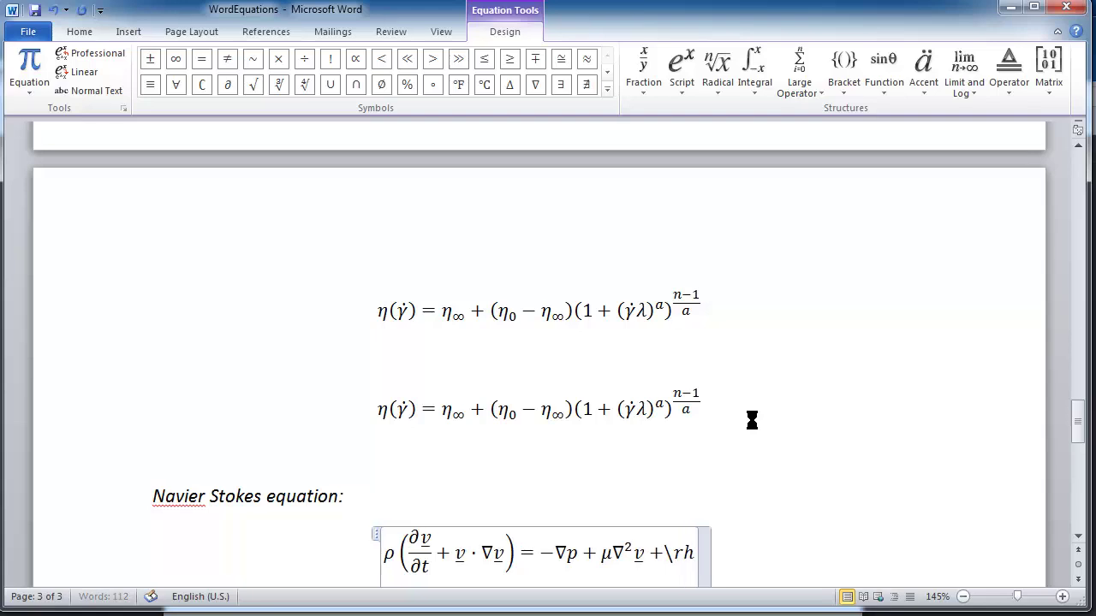
pyautogui.write('o g\\ubar')
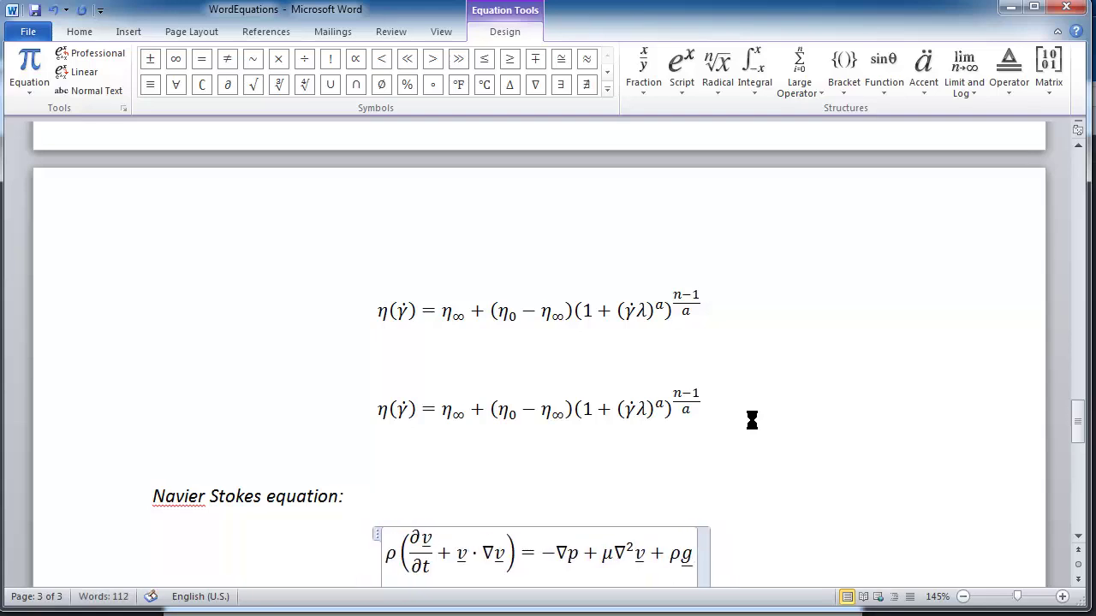
pyautogui.click(784, 500)
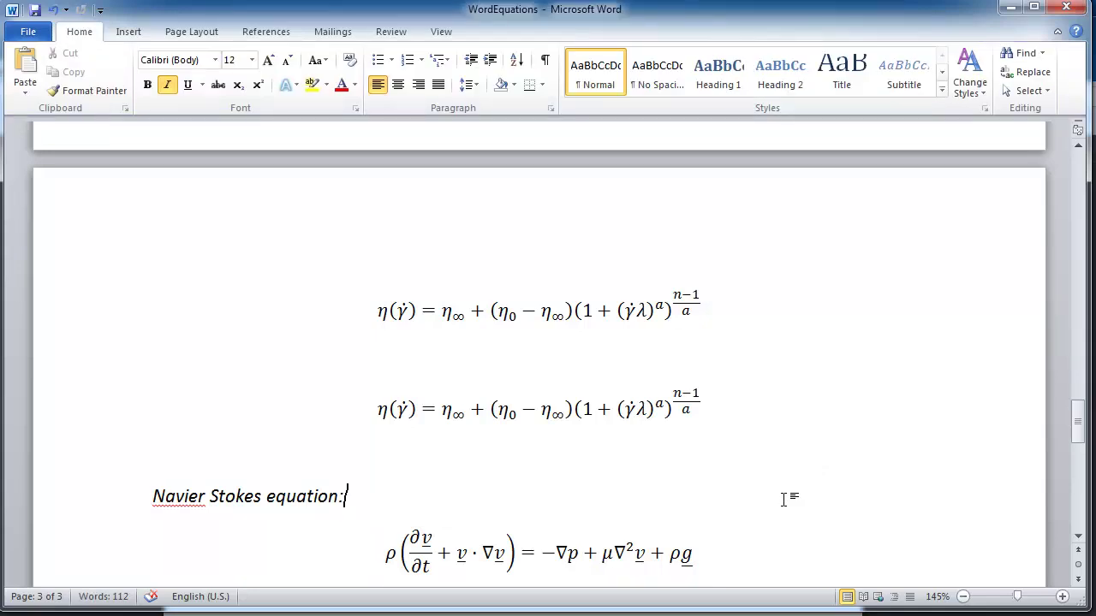
# Go back to page 1 and add a blank paragraph before the first 'The answer to the question' sentence
pyautogui.moveTo(1080, 422); pyautogui.dragTo(1081, 169)
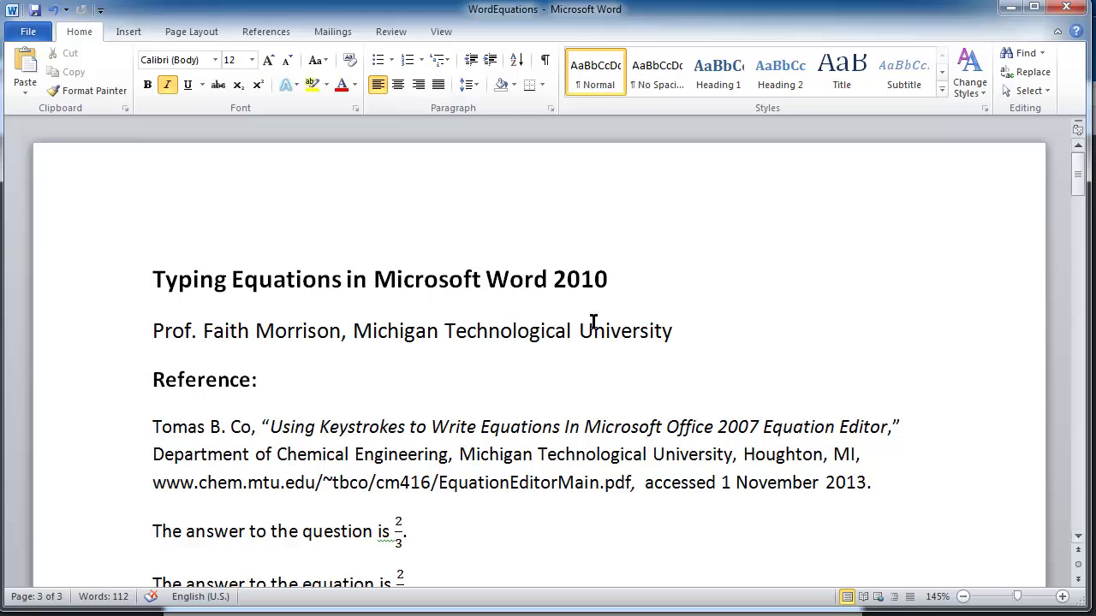
pyautogui.click(152, 531)
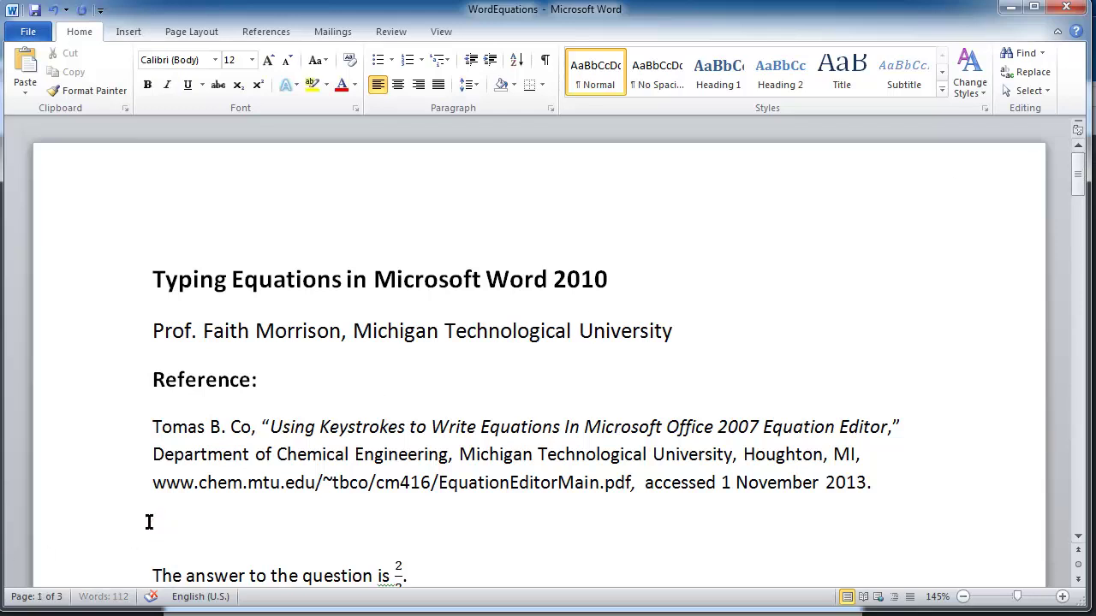
pyautogui.press('Return')
pyautogui.press('Return')
pyautogui.press('Return')
pyautogui.scroll(-2, 853, 482)
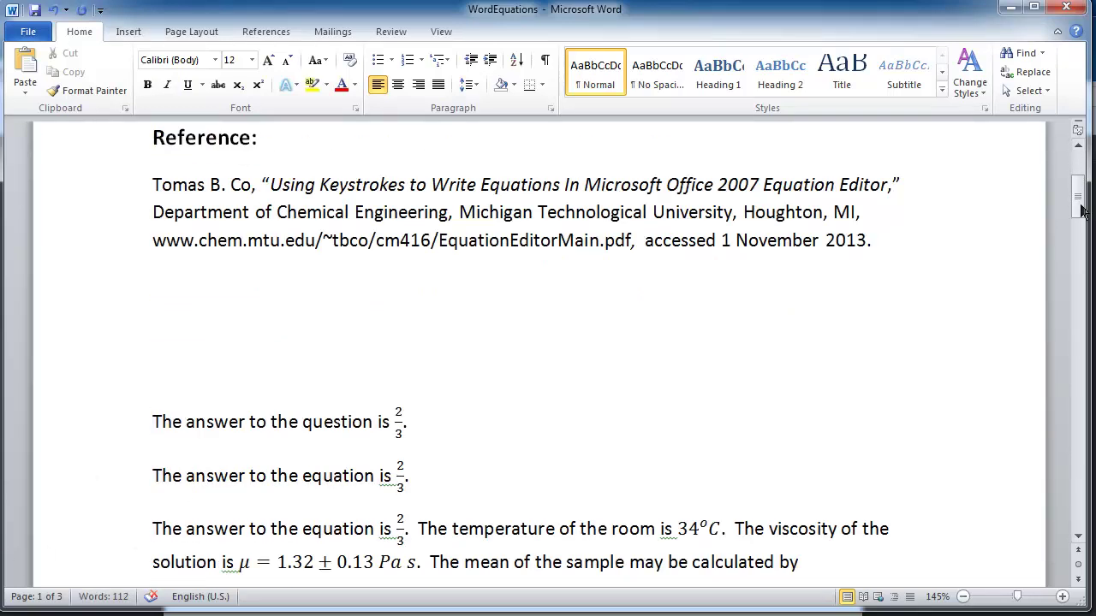
pyautogui.scroll(3, 851, 210)
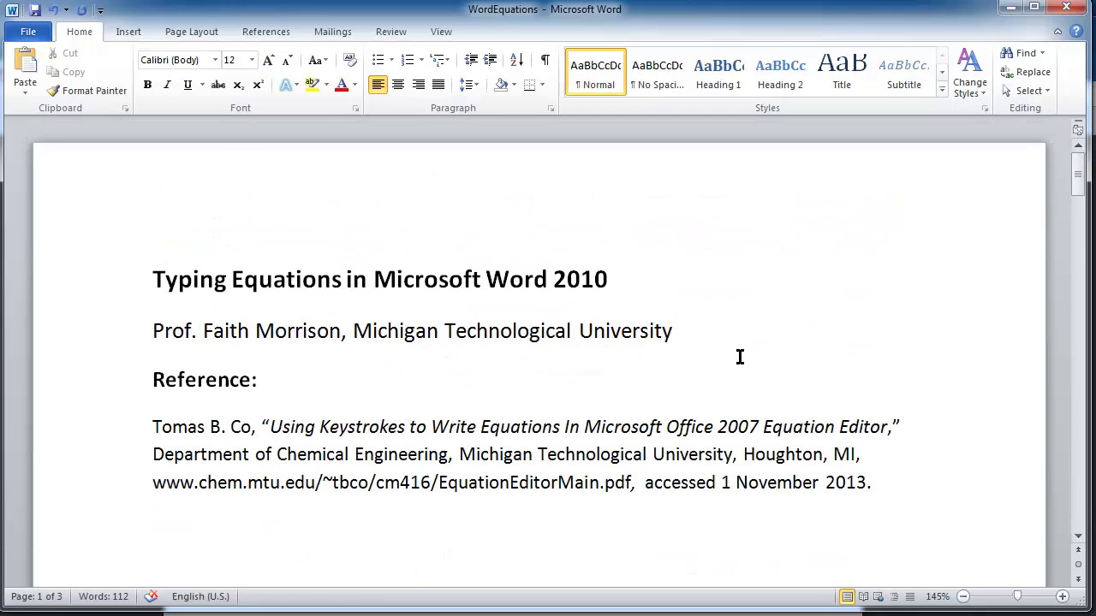